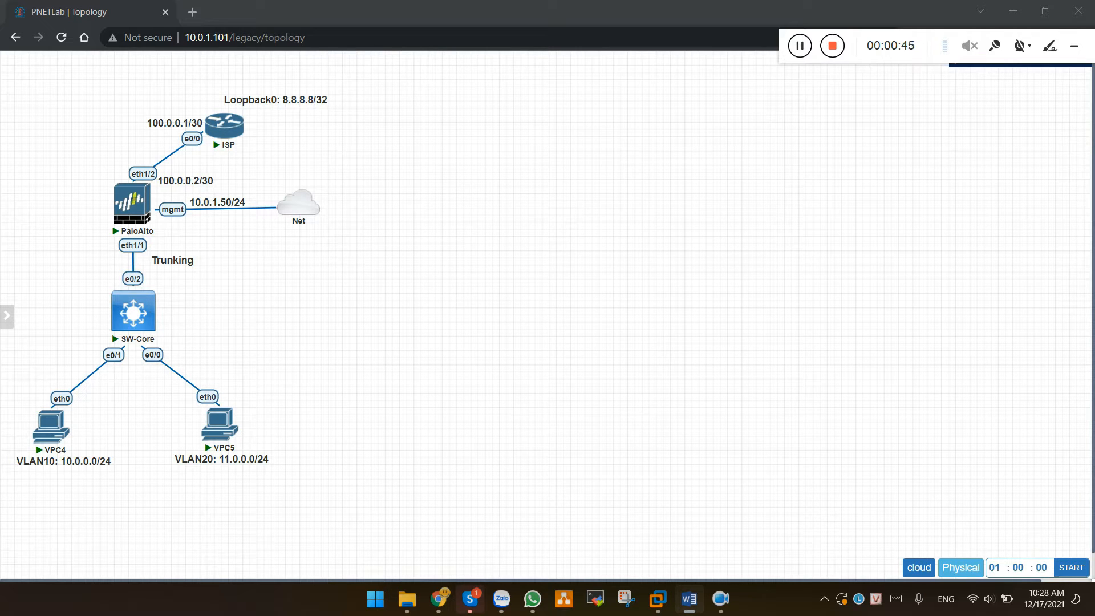
Start an ISP router console but cancel the launch, and clear the Loopback0 label selection
{"action": "left_click", "coordinate": [562, 305]}
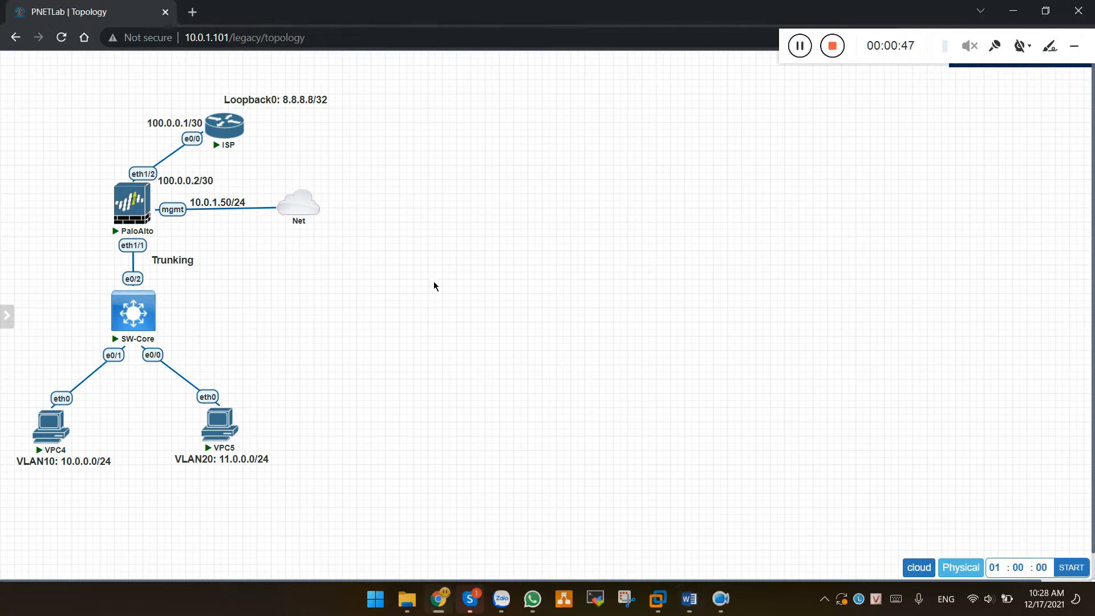
{"action": "left_click", "coordinate": [233, 132]}
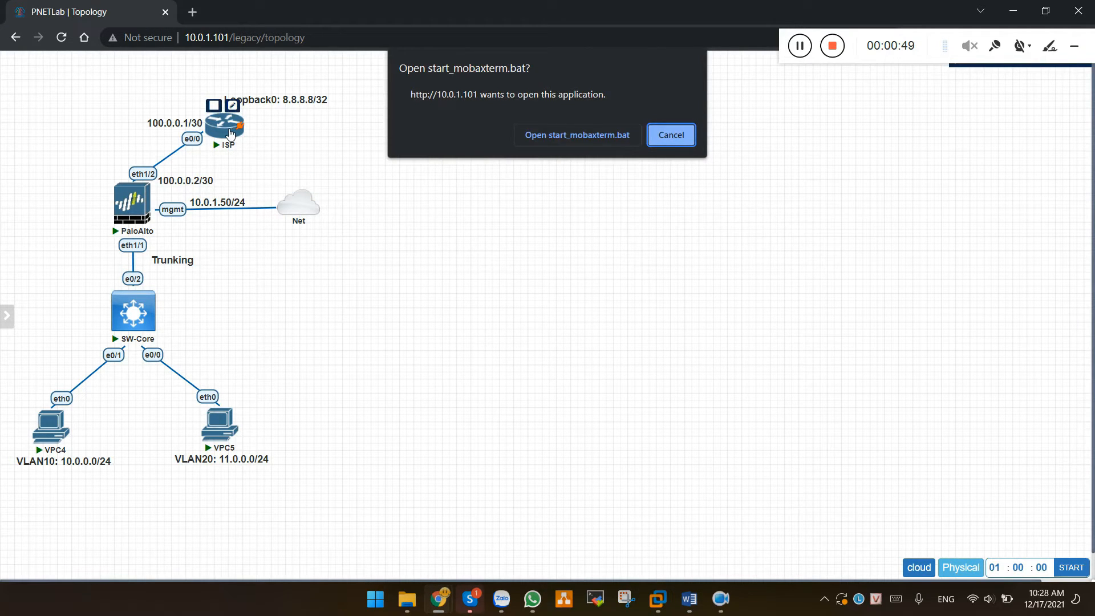
{"action": "left_click", "coordinate": [671, 137]}
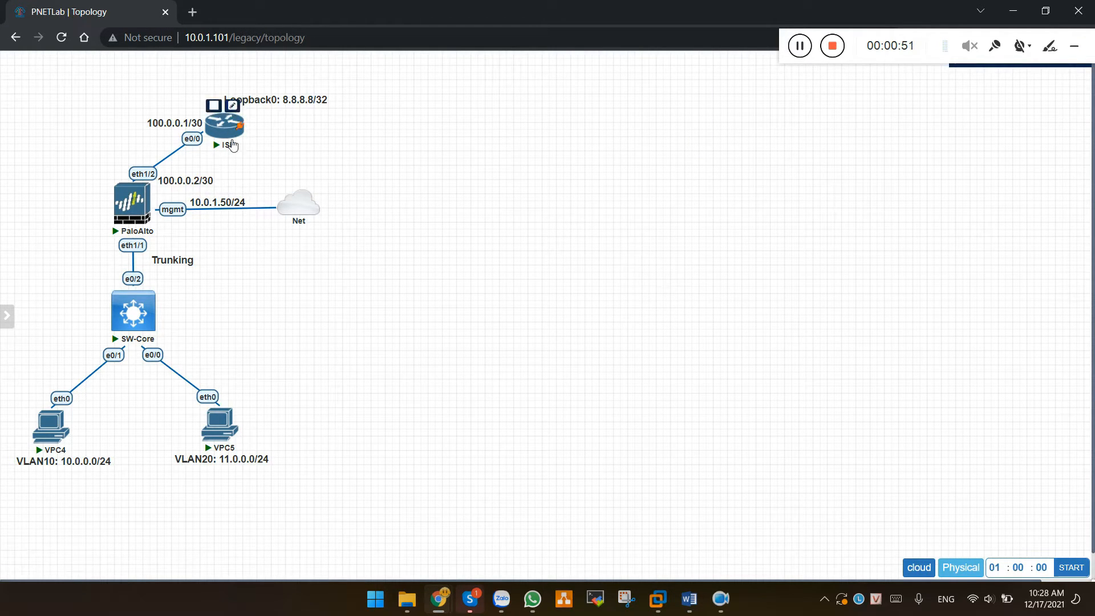
{"action": "left_click", "coordinate": [291, 111]}
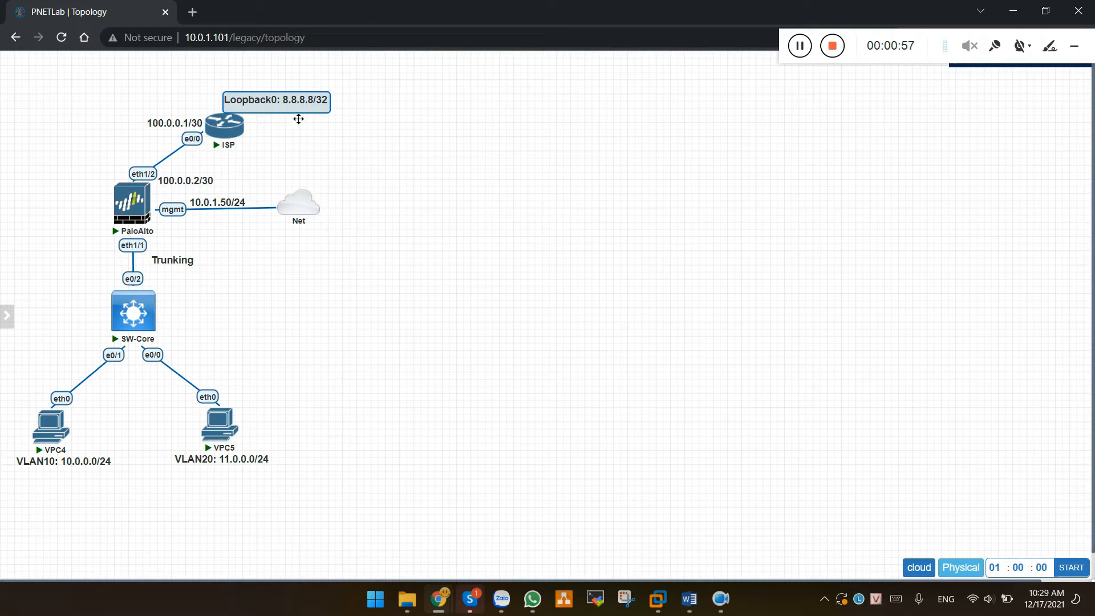
{"action": "mouse_move", "coordinate": [151, 195]}
{"action": "left_click", "coordinate": [154, 494]}
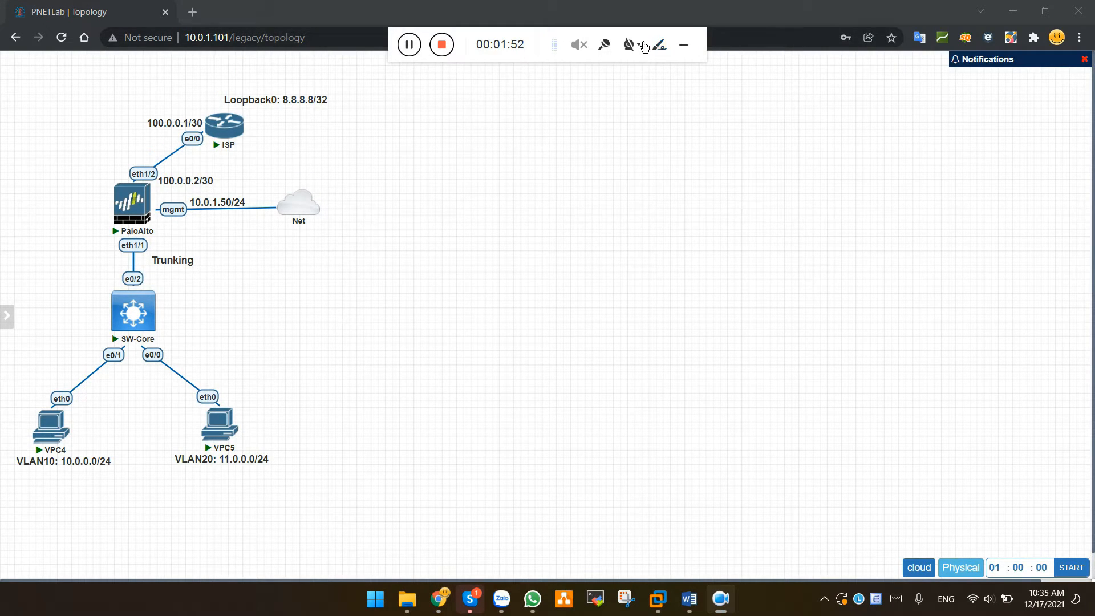
{"action": "left_click_drag", "start_coordinate": [625, 37], "coordinate": [996, 43]}
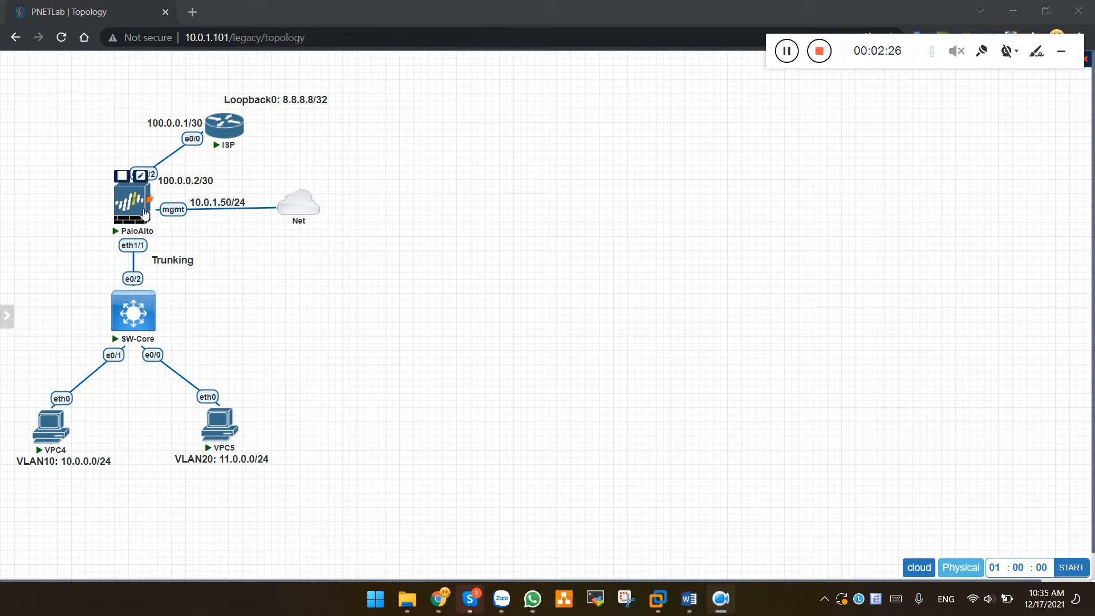
Launch the PaloAlto firewall console in MobaXterm through start_mobaxterm.bat
{"action": "left_click", "coordinate": [143, 215]}
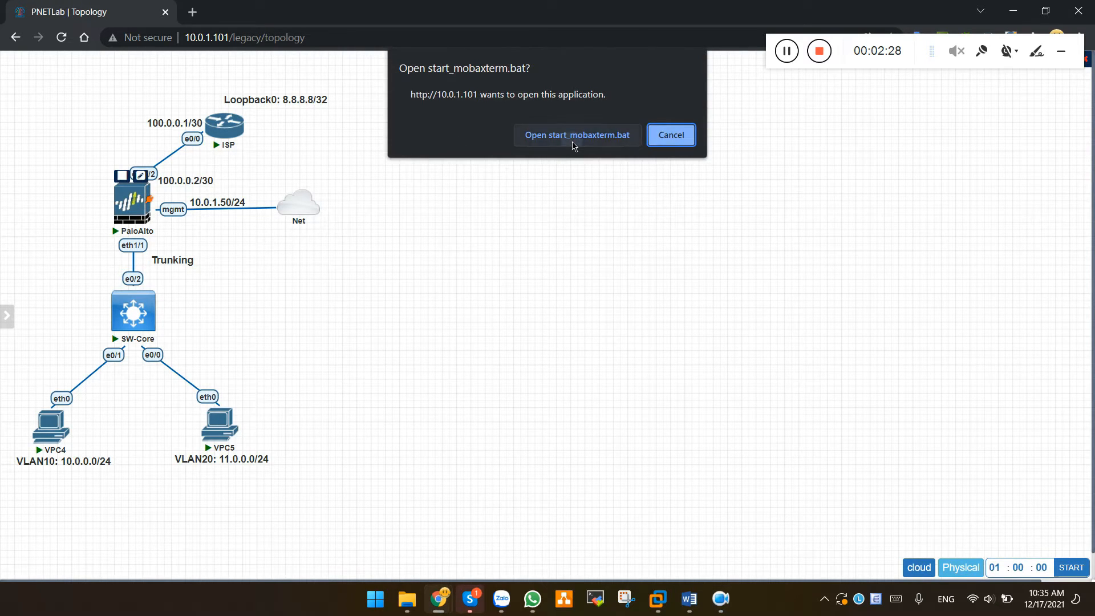
{"action": "left_click", "coordinate": [577, 137]}
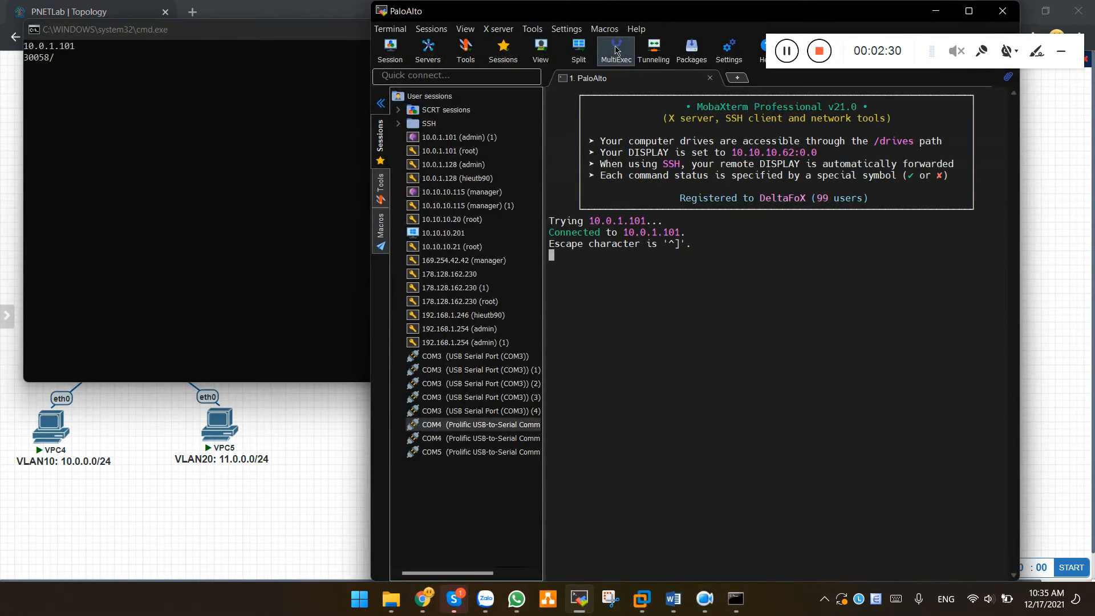
{"action": "left_click", "coordinate": [276, 107]}
{"action": "left_click", "coordinate": [564, 30]}
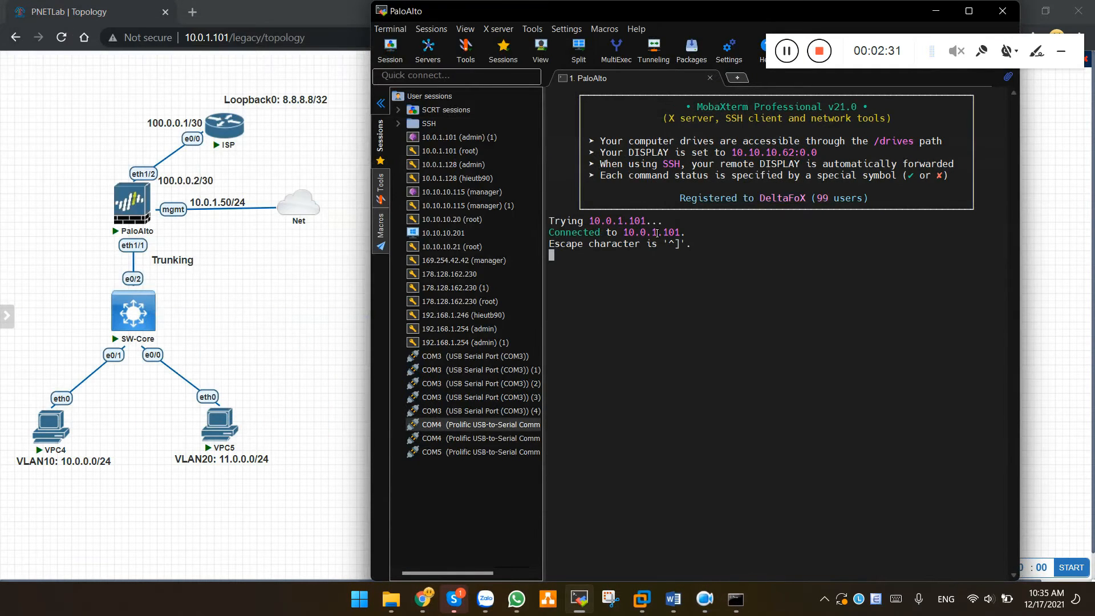
Enter configuration mode and set the management addressing type to static
{"action": "key", "text": "Return"}
{"action": "key", "text": "Return"}
{"action": "key", "text": "Return"}
{"action": "key", "text": "Return"}
{"action": "key", "text": "Return"}
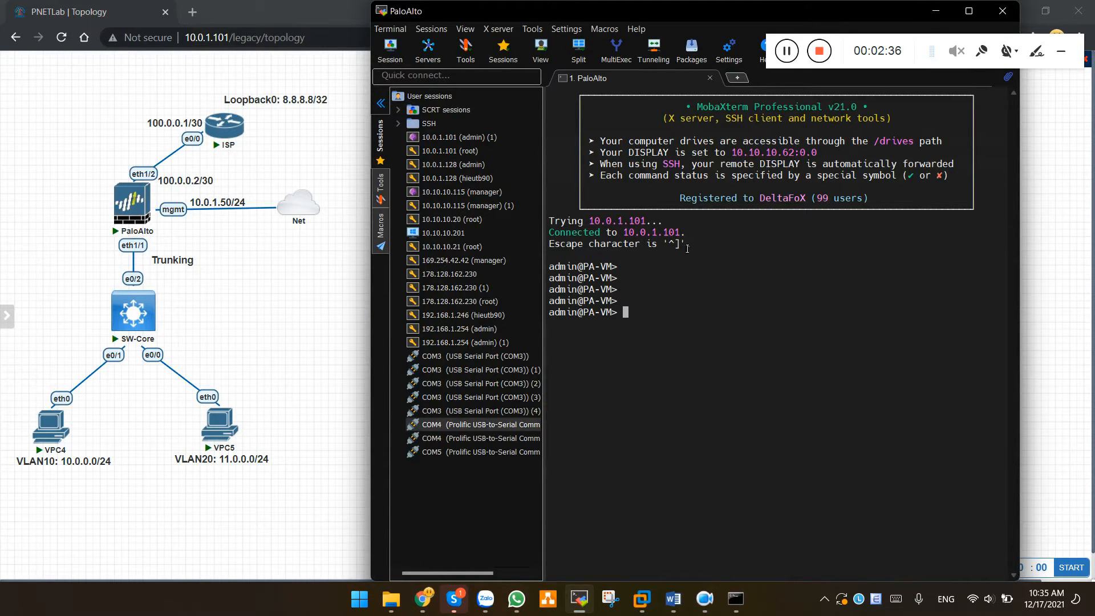
{"action": "type", "text": "configure"}
{"action": "key", "text": "Return"}
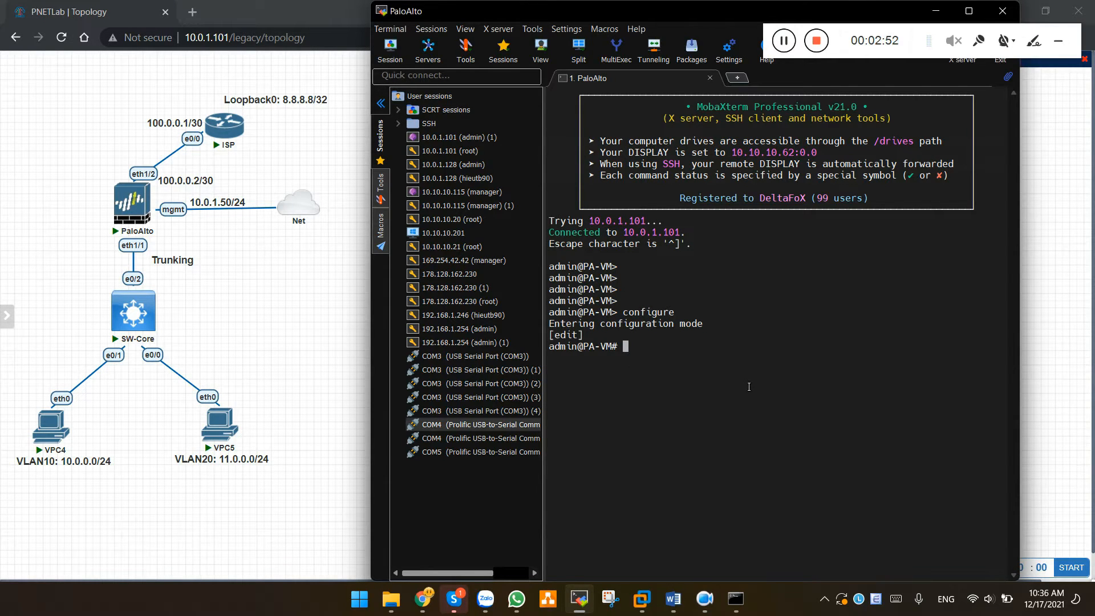
{"action": "type", "text": "set deviceconfig sys"}
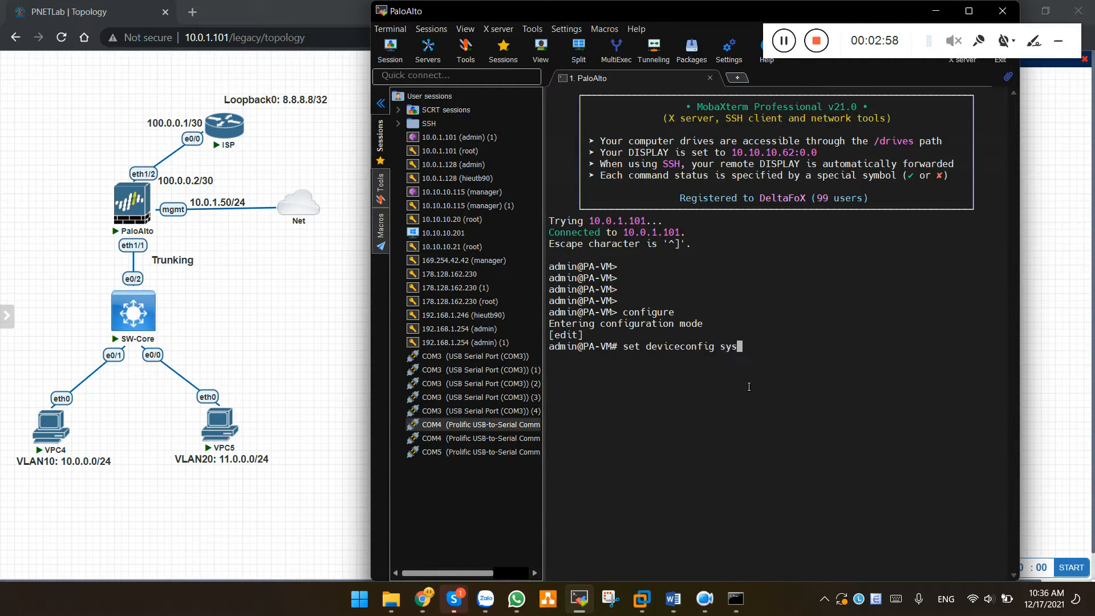
{"action": "type", "text": "tem type static"}
{"action": "key", "text": "Return"}
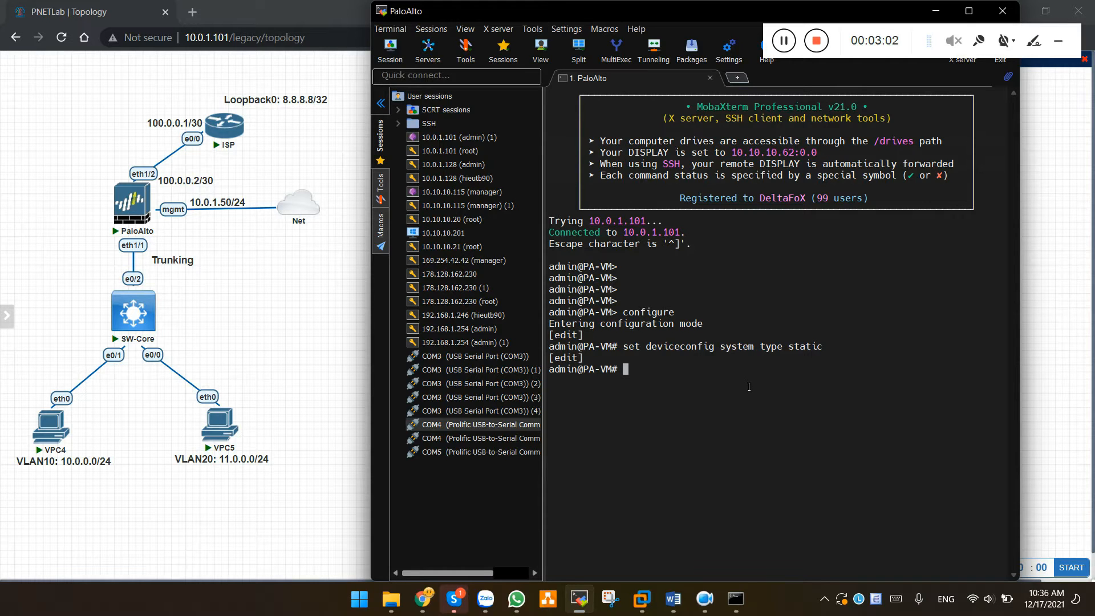
{"action": "key", "text": "Return"}
Compose the management ip-address command: 10.0.1.50, netmask 255.255.255.0, default gateway 10.0.1.2
{"action": "type", "text": "set de"}
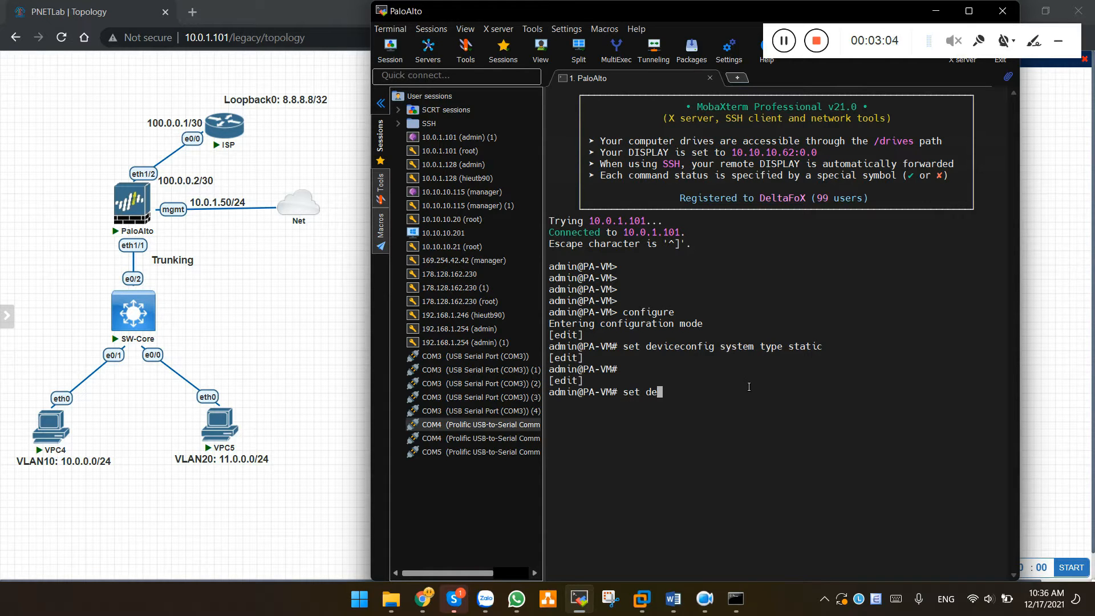
{"action": "type", "text": "viceconfig system ip"}
{"action": "key", "text": "Tab"}
{"action": "type", "text": "-add"}
{"action": "key", "text": "Tab"}
{"action": "type", "text": "10.0.1.50 n"}
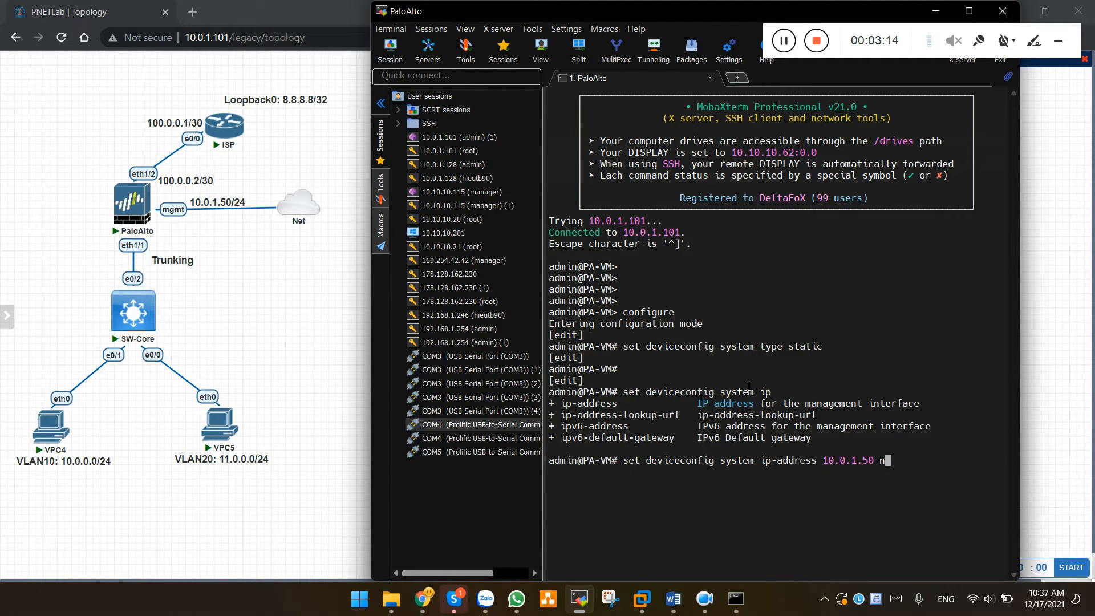
{"action": "type", "text": "etmask 255.255.255.0 default-gateway "}
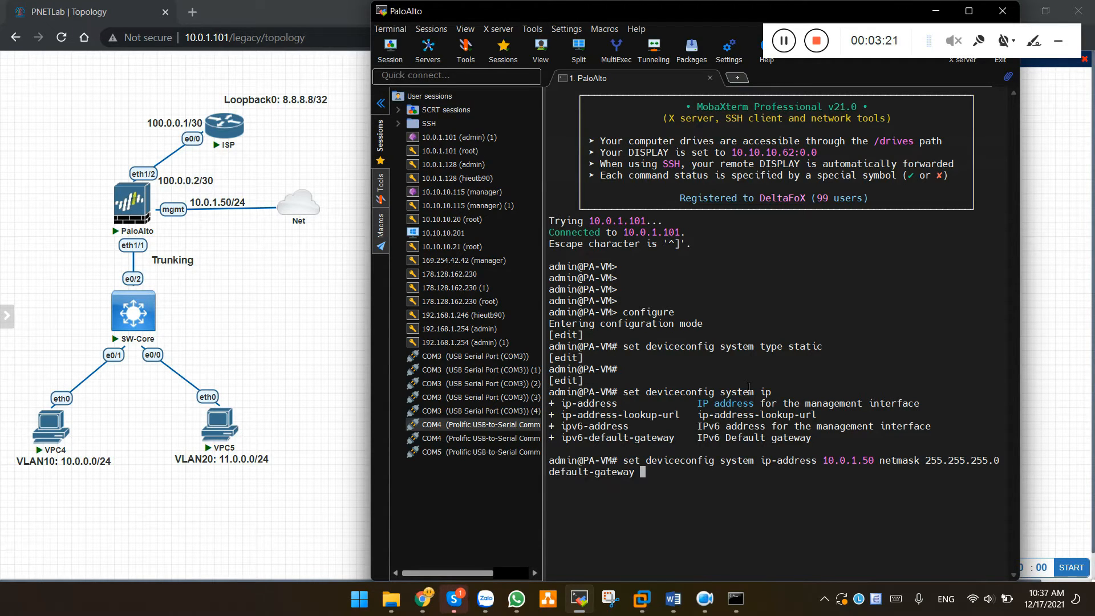
{"action": "type", "text": "10.0.1.2 dns-setting se"}
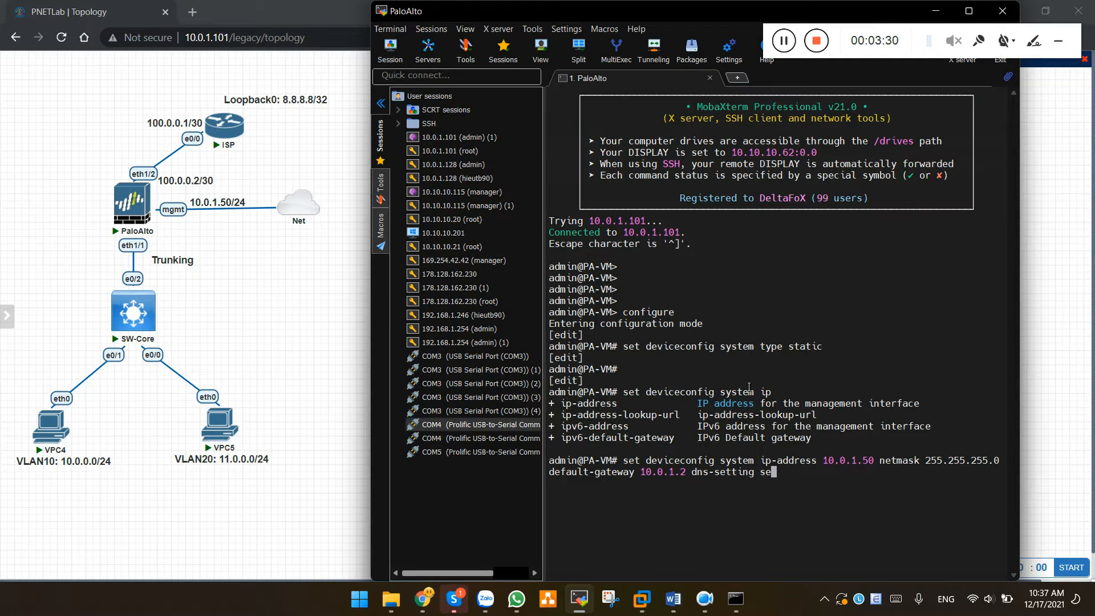
{"action": "type", "text": "rvers primary 8.8.8.8"}
Submit the 10.0.1.50 management settings and commit the configuration
{"action": "key", "text": "Return"}
{"action": "key", "text": "Return"}
{"action": "key", "text": "Return"}
{"action": "key", "text": "Return"}
{"action": "key", "text": "Return"}
{"action": "key", "text": "Return"}
{"action": "key", "text": "Return"}
{"action": "key", "text": "Return"}
{"action": "key", "text": "Return"}
{"action": "key", "text": "Return"}
{"action": "key", "text": "Return"}
{"action": "key", "text": "Return"}
{"action": "key", "text": "Return"}
{"action": "key", "text": "Return"}
{"action": "key", "text": "Return"}
{"action": "key", "text": "Return"}
{"action": "key", "text": "Return"}
{"action": "key", "text": "Return"}
{"action": "key", "text": "Return"}
{"action": "key", "text": "Return"}
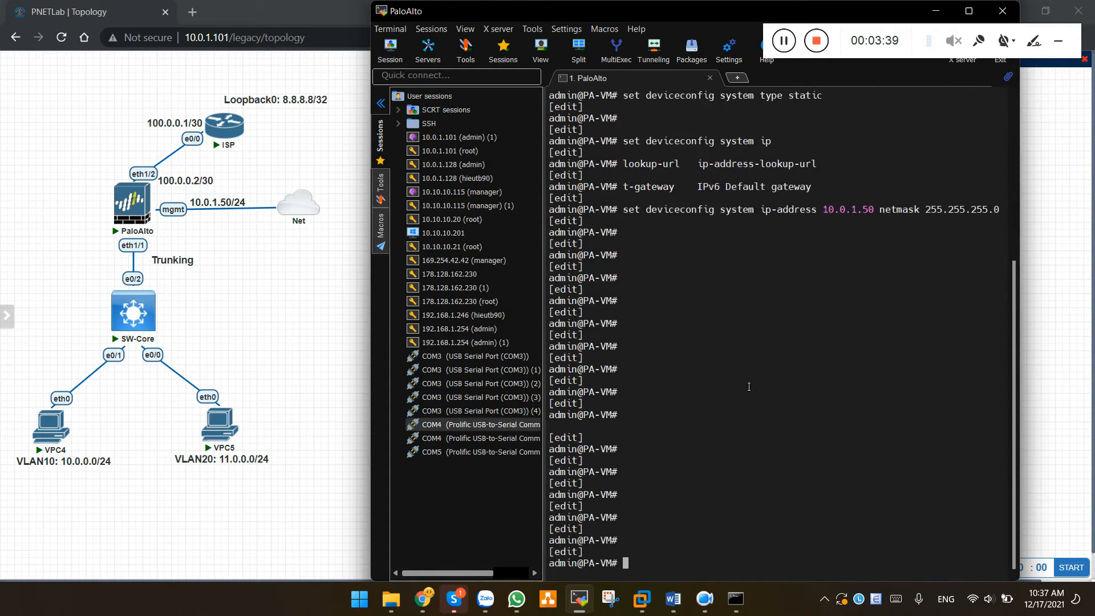
{"action": "key", "text": "Return"}
{"action": "type", "text": "commit"}
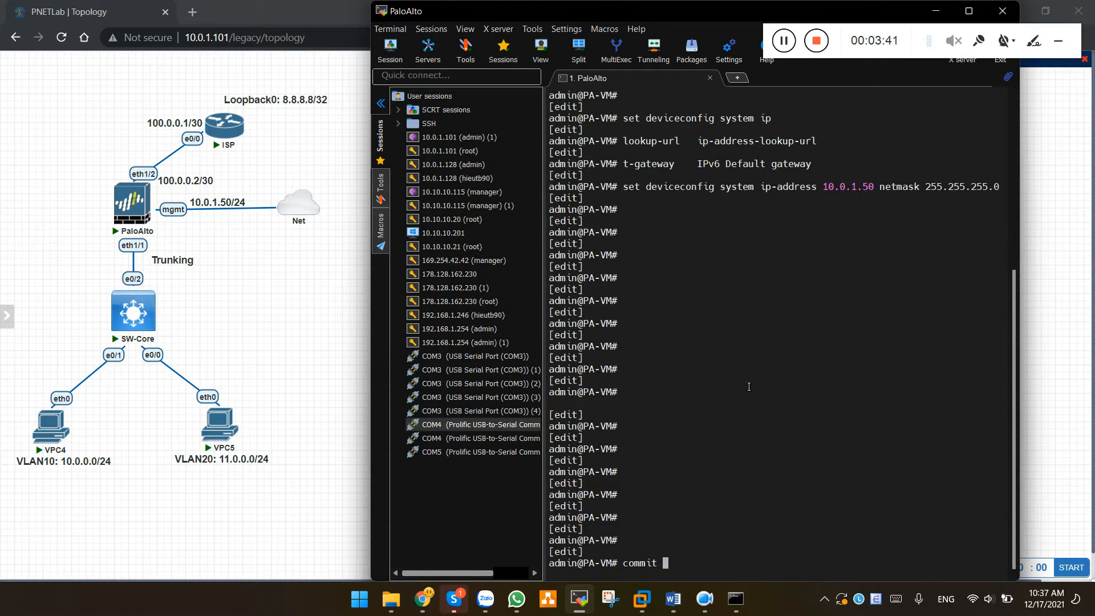
{"action": "key", "text": "Return"}
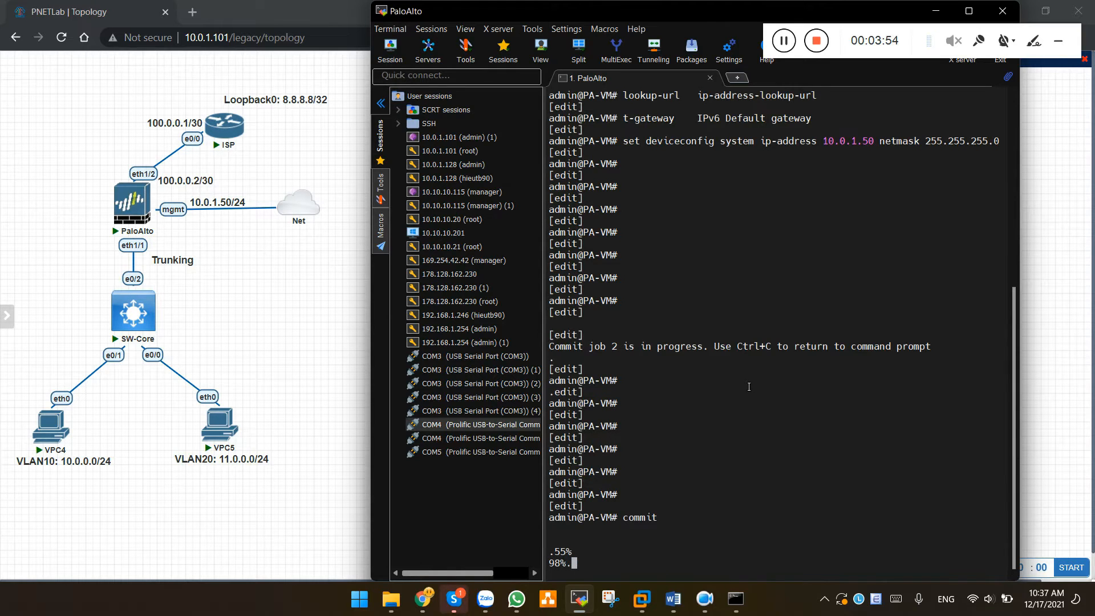
{"action": "key", "text": "Return"}
{"action": "key", "text": "Return"}
{"action": "key", "text": "Return"}
{"action": "key", "text": "Return"}
{"action": "key", "text": "Return"}
{"action": "key", "text": "Return"}
{"action": "key", "text": "Return"}
{"action": "key", "text": "Return"}
{"action": "key", "text": "Return"}
{"action": "key", "text": "Return"}
{"action": "key", "text": "Return"}
{"action": "key", "text": "Return"}
{"action": "key", "text": "Return"}
{"action": "key", "text": "Return"}
{"action": "key", "text": "Return"}
{"action": "key", "text": "Return"}
{"action": "key", "text": "Return"}
{"action": "key", "text": "Return"}
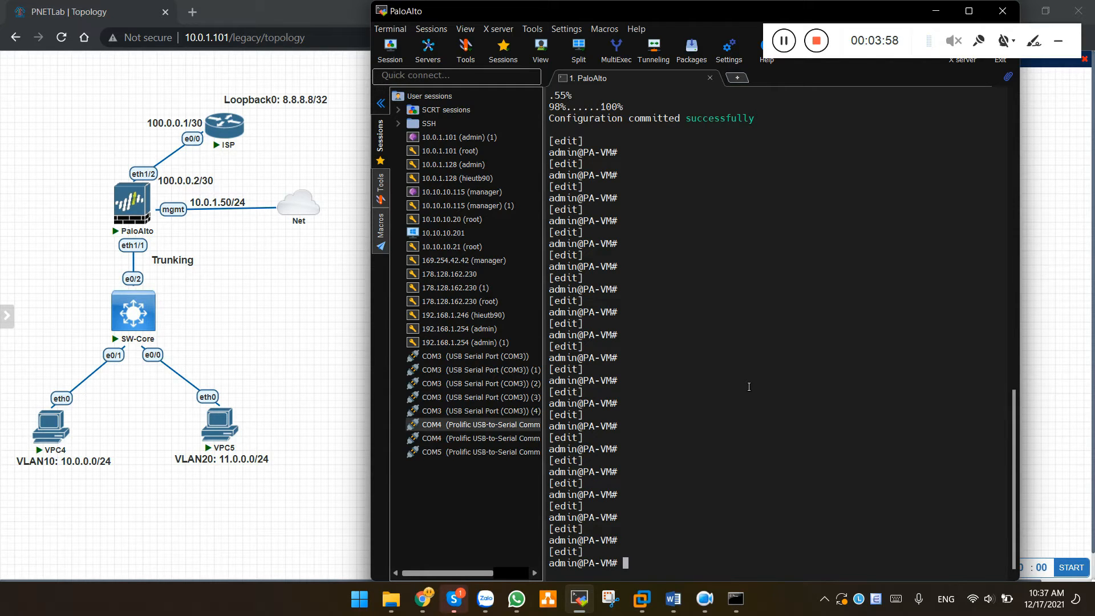
Exit configuration mode, show the management interface, and select its 10.0.1.50 address
{"action": "type", "text": "show inter man"}
{"action": "key", "text": "BackSpace"}
{"action": "key", "text": "BackSpace"}
{"action": "key", "text": "BackSpace"}
{"action": "key", "text": "BackSpace"}
{"action": "key", "text": "BackSpace"}
{"action": "key", "text": "BackSpace"}
{"action": "key", "text": "BackSpace"}
{"action": "key", "text": "BackSpace"}
{"action": "key", "text": "BackSpace"}
{"action": "key", "text": "BackSpace"}
{"action": "key", "text": "BackSpace"}
{"action": "key", "text": "BackSpace"}
{"action": "key", "text": "BackSpace"}
{"action": "key", "text": "BackSpace"}
{"action": "type", "text": "exit"}
{"action": "key", "text": "Return"}
{"action": "type", "text": "show"}
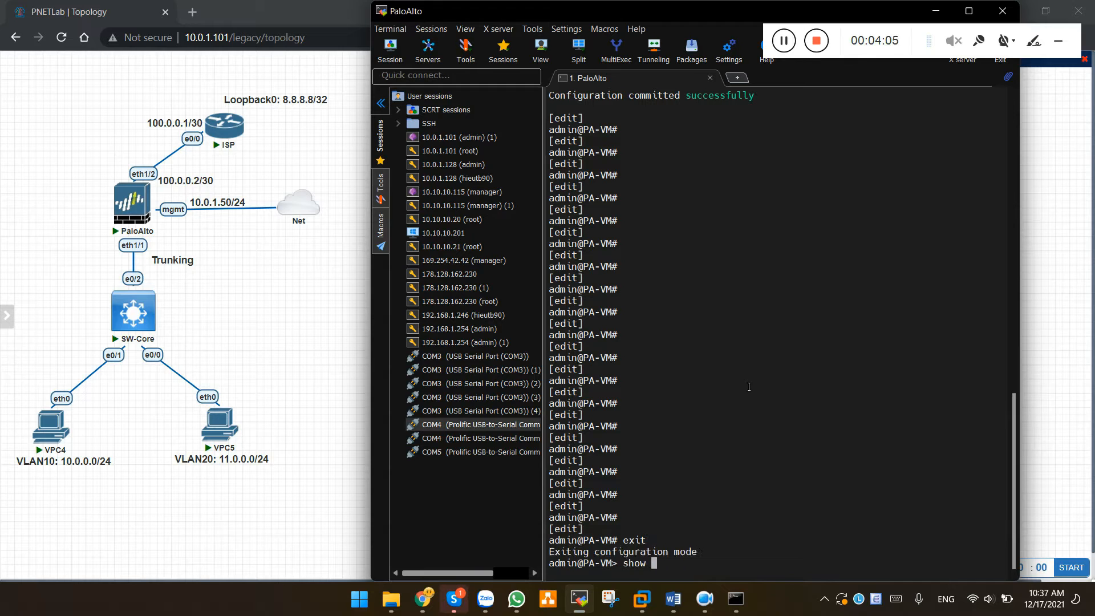
{"action": "type", "text": " interface mn"}
{"action": "key", "text": "question"}
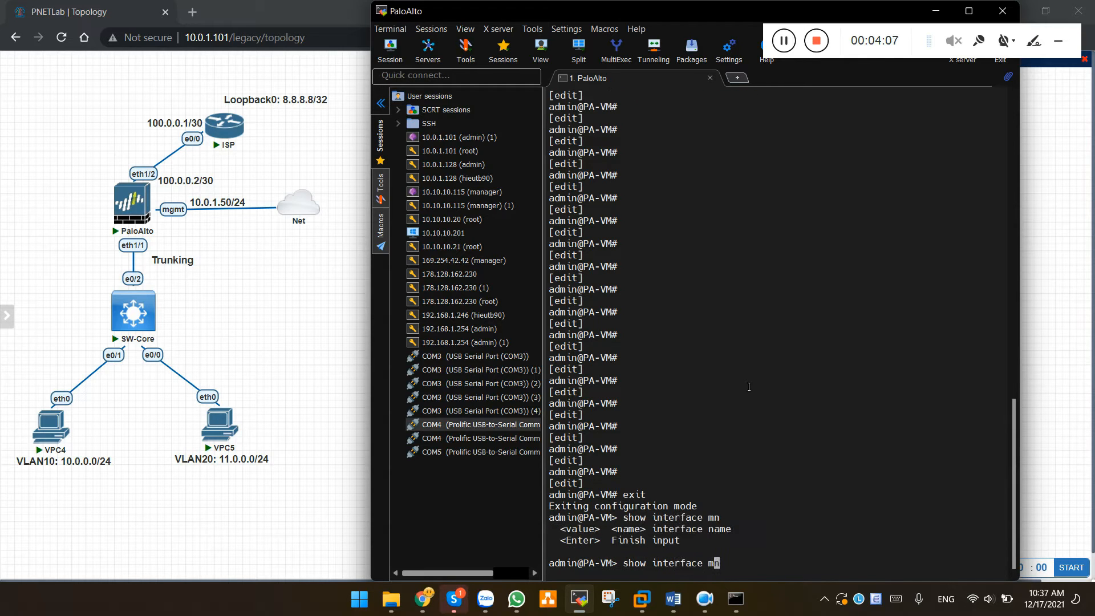
{"action": "key", "text": "Tab"}
{"action": "key", "text": "Return"}
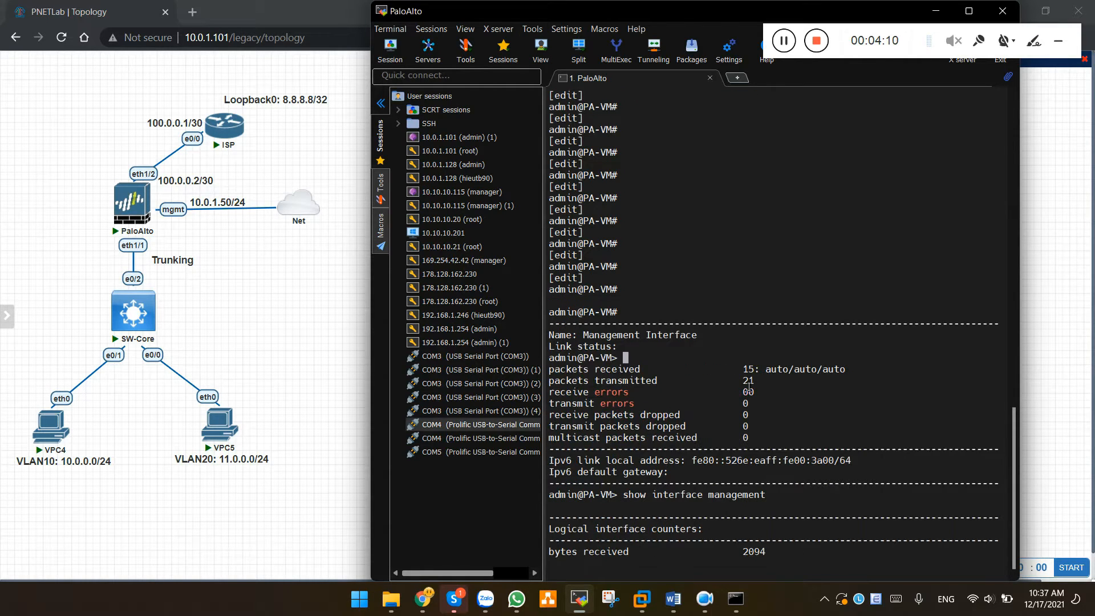
{"action": "key", "text": "Return"}
{"action": "key", "text": "Return"}
{"action": "key", "text": "Return"}
{"action": "key", "text": "Return"}
{"action": "key", "text": "Return"}
{"action": "key", "text": "Return"}
{"action": "key", "text": "Return"}
{"action": "key", "text": "Return"}
{"action": "key", "text": "Return"}
{"action": "key", "text": "Return"}
{"action": "key", "text": "Return"}
{"action": "key", "text": "Return"}
{"action": "key", "text": "Return"}
{"action": "key", "text": "Return"}
{"action": "key", "text": "Return"}
{"action": "key", "text": "Return"}
{"action": "key", "text": "Return"}
{"action": "key", "text": "Return"}
{"action": "key", "text": "Return"}
{"action": "key", "text": "Return"}
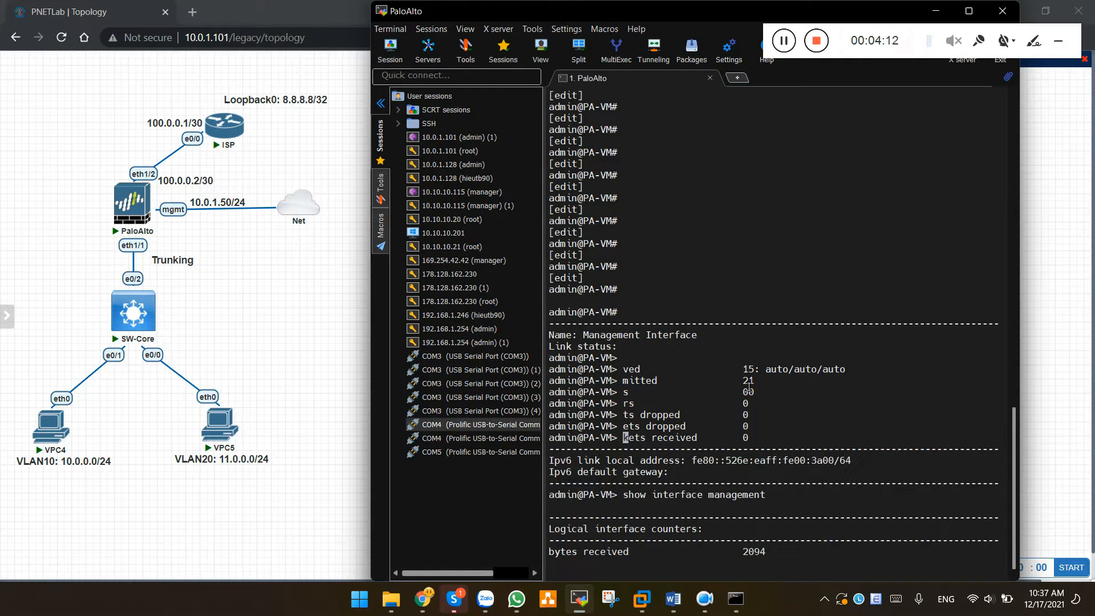
{"action": "key", "text": "Return"}
{"action": "key", "text": "Return"}
{"action": "key", "text": "Return"}
{"action": "key", "text": "Return"}
{"action": "key", "text": "Return"}
{"action": "key", "text": "Return"}
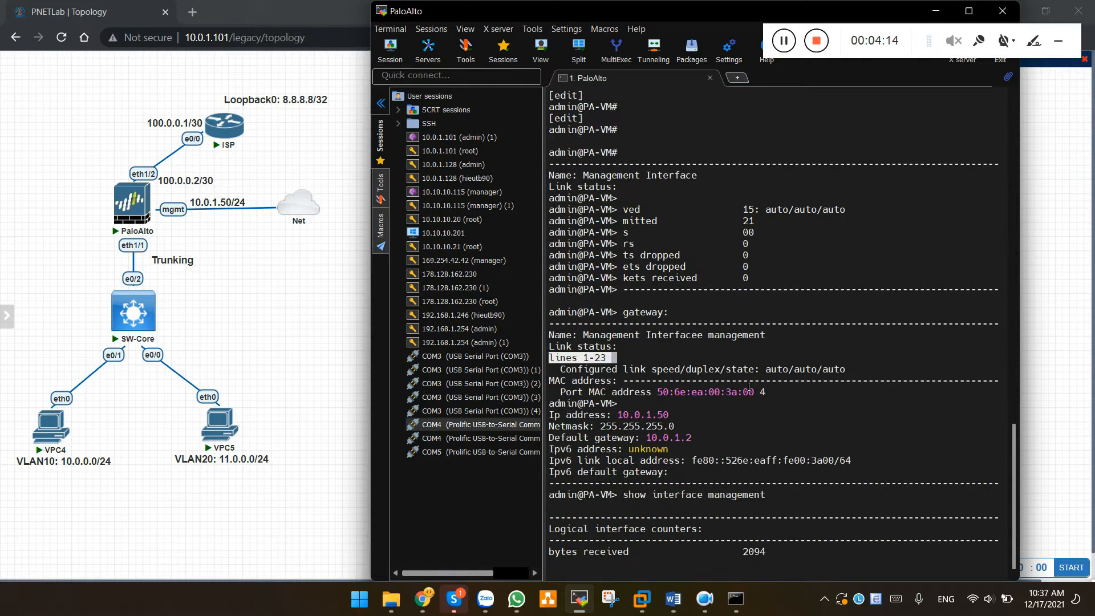
{"action": "left_click_drag", "start_coordinate": [618, 419], "coordinate": [682, 421]}
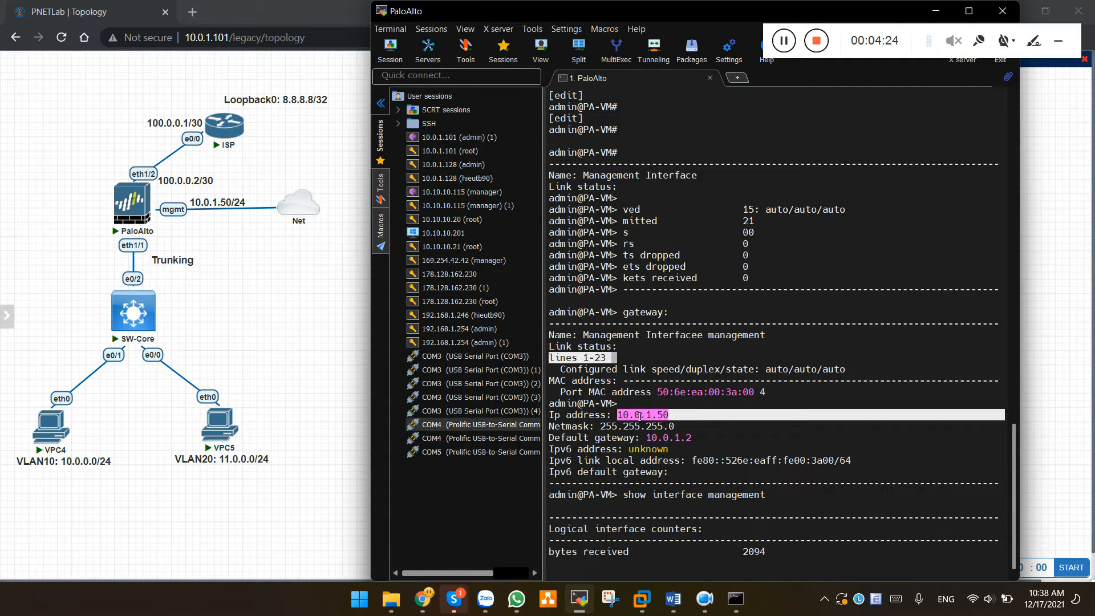
Load the firewall's management page at 10.0.1.50 in a new browser tab
{"action": "left_click", "coordinate": [368, 230]}
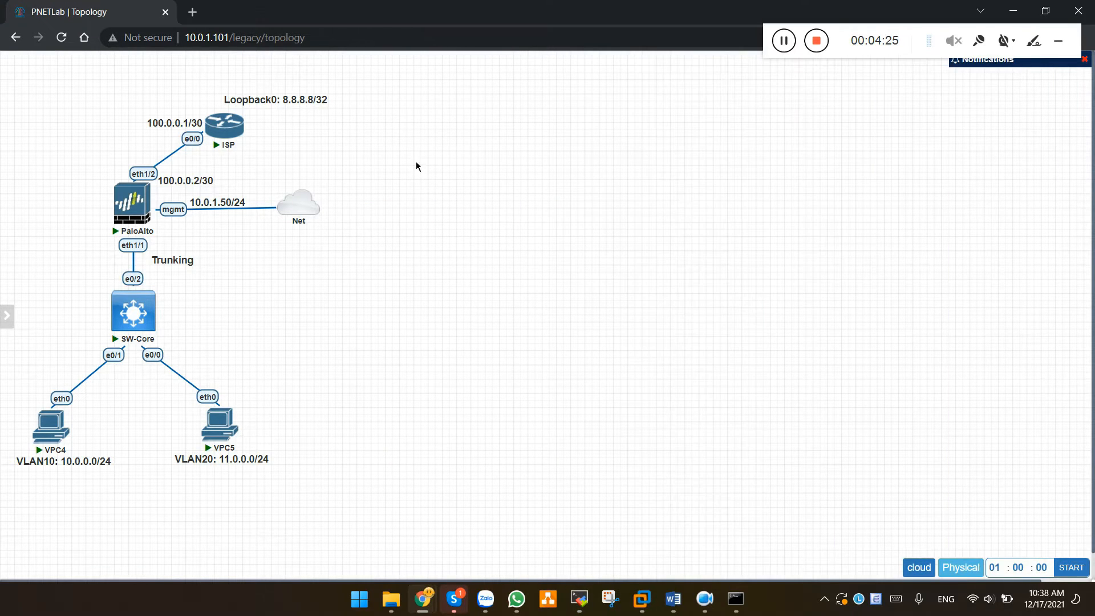
{"action": "left_click", "coordinate": [193, 12]}
{"action": "type", "text": "10.0.1."}
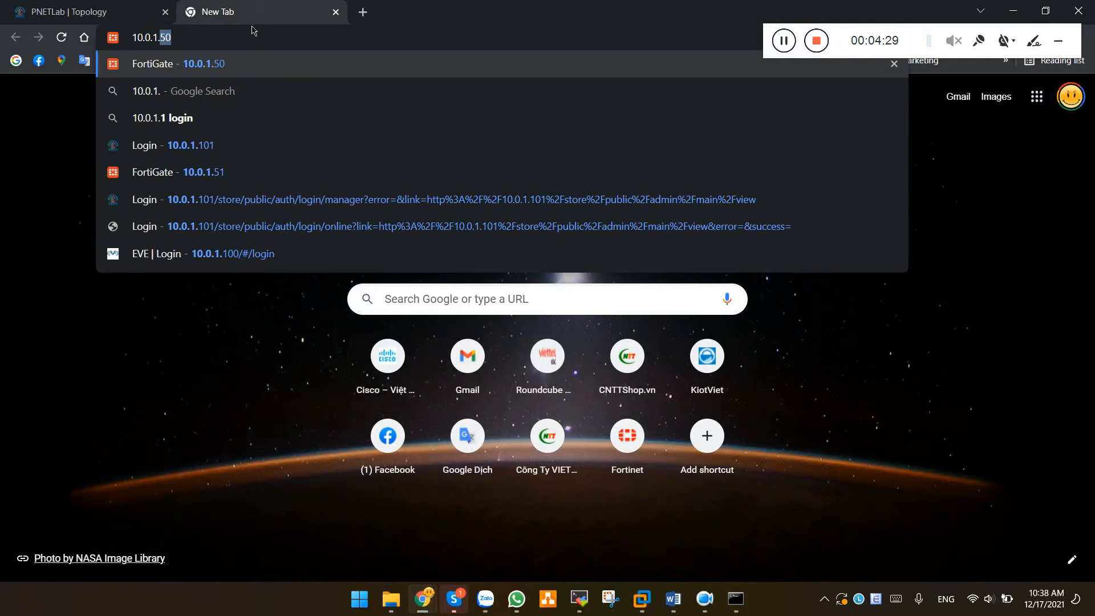
{"action": "type", "text": "50"}
{"action": "key", "text": "Return"}
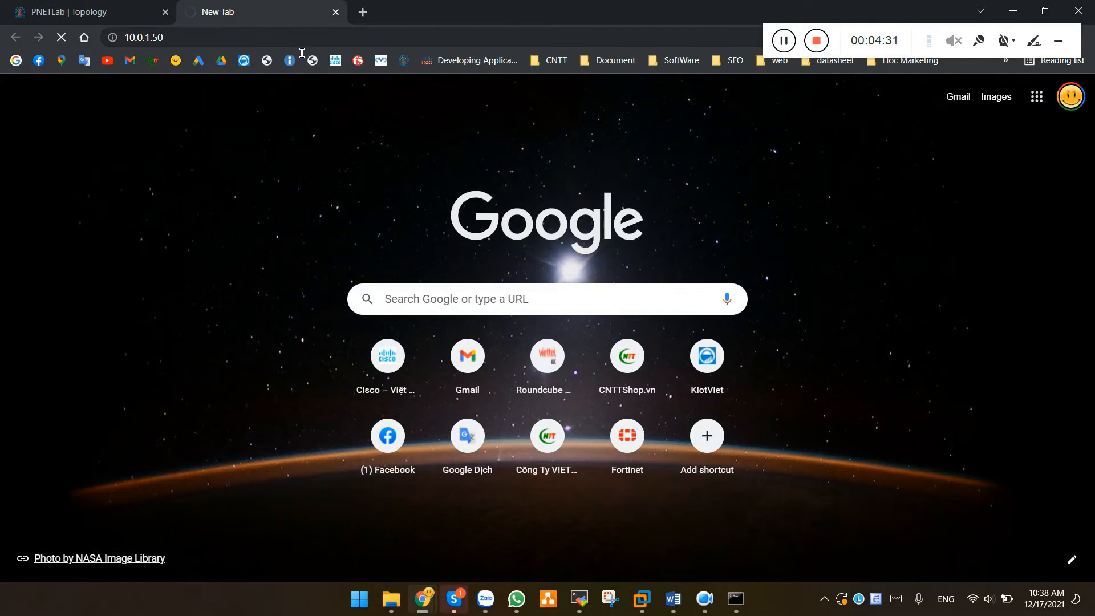
{"action": "left_click", "coordinate": [153, 48]}
{"action": "double_click", "coordinate": [149, 46]}
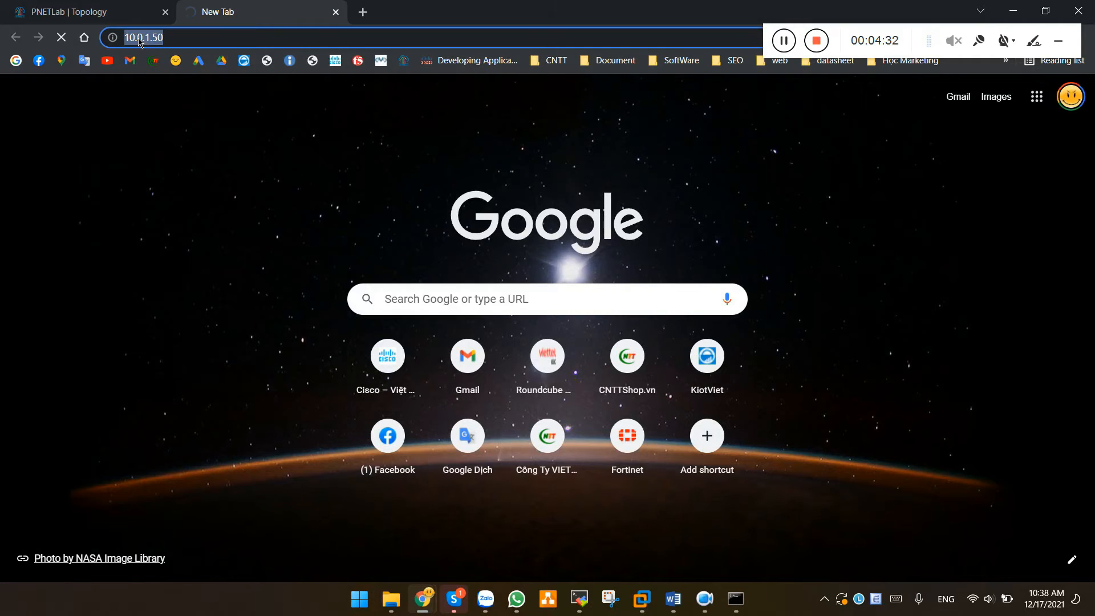
{"action": "left_click", "coordinate": [127, 41]}
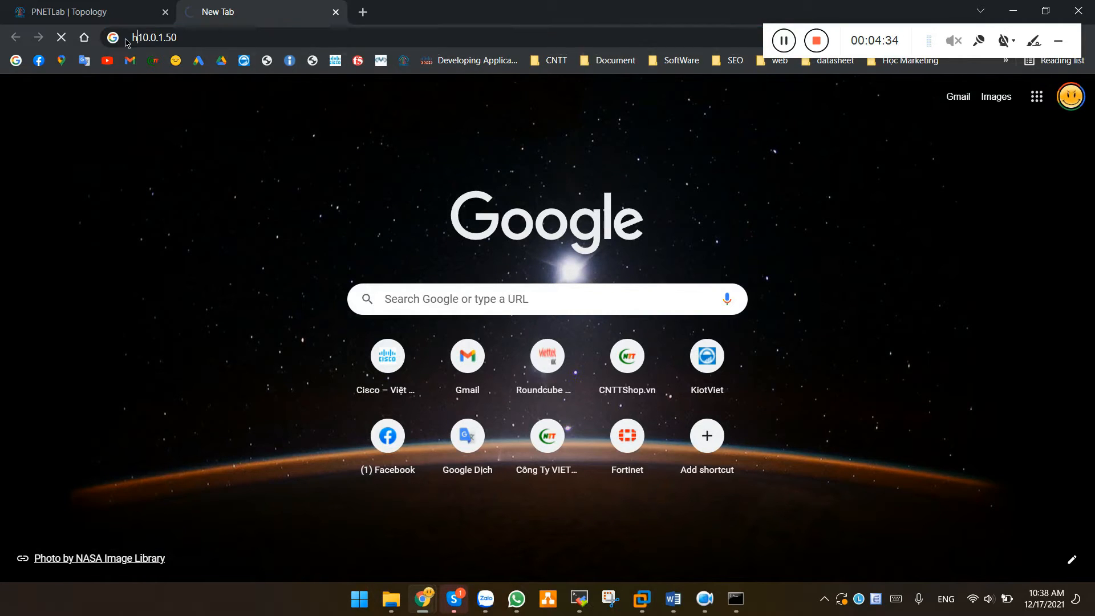
{"action": "type", "text": "https://"}
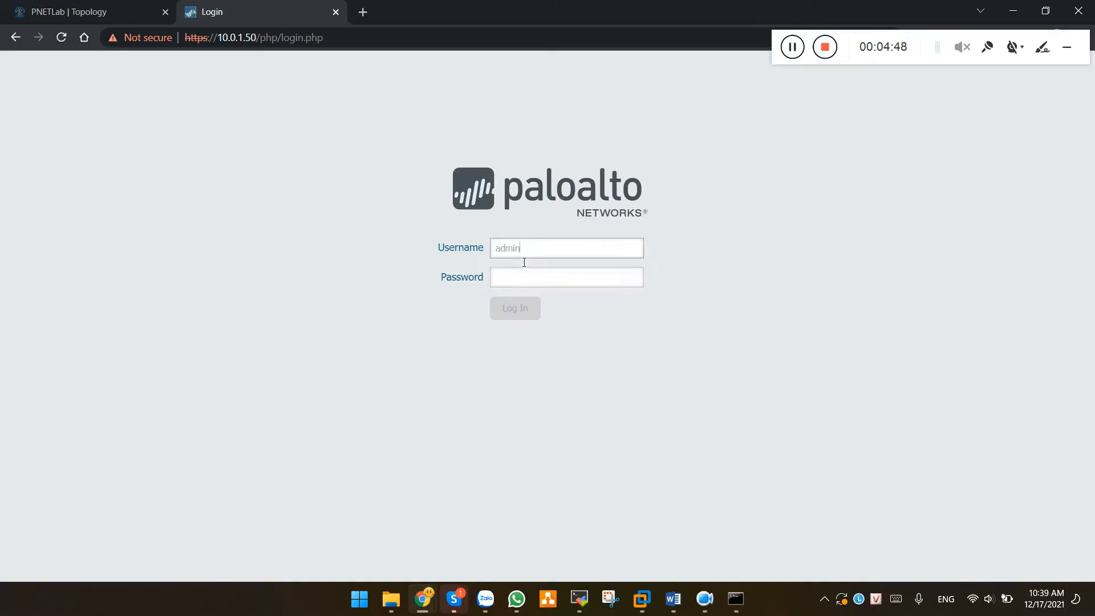
{"action": "key", "text": "Tab"}
{"action": "type", "text": "admin"}
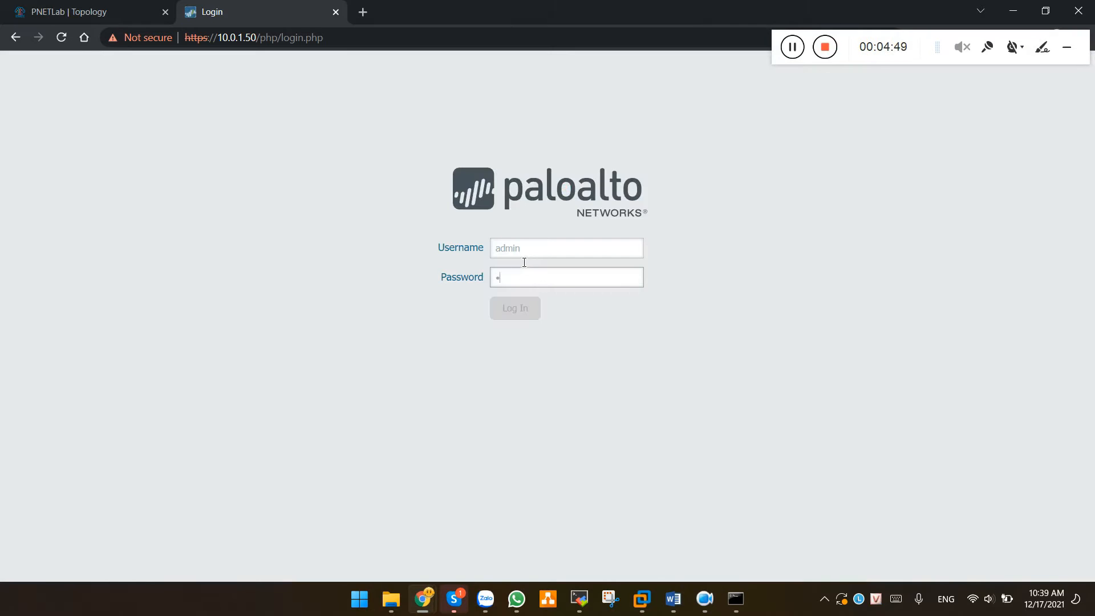
{"action": "key", "text": "Return"}
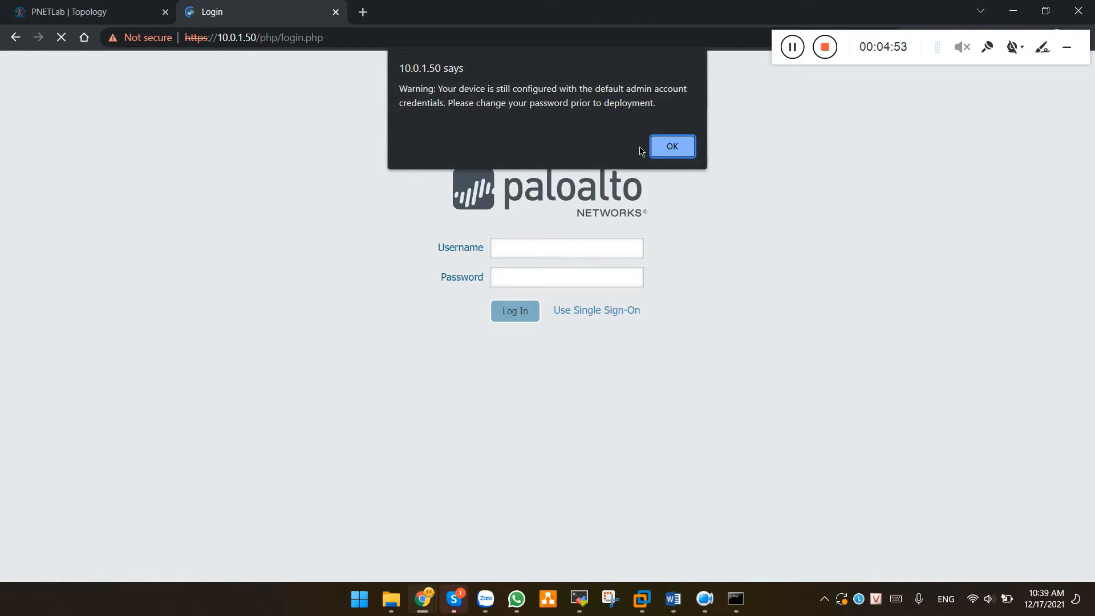
{"action": "left_click", "coordinate": [666, 149]}
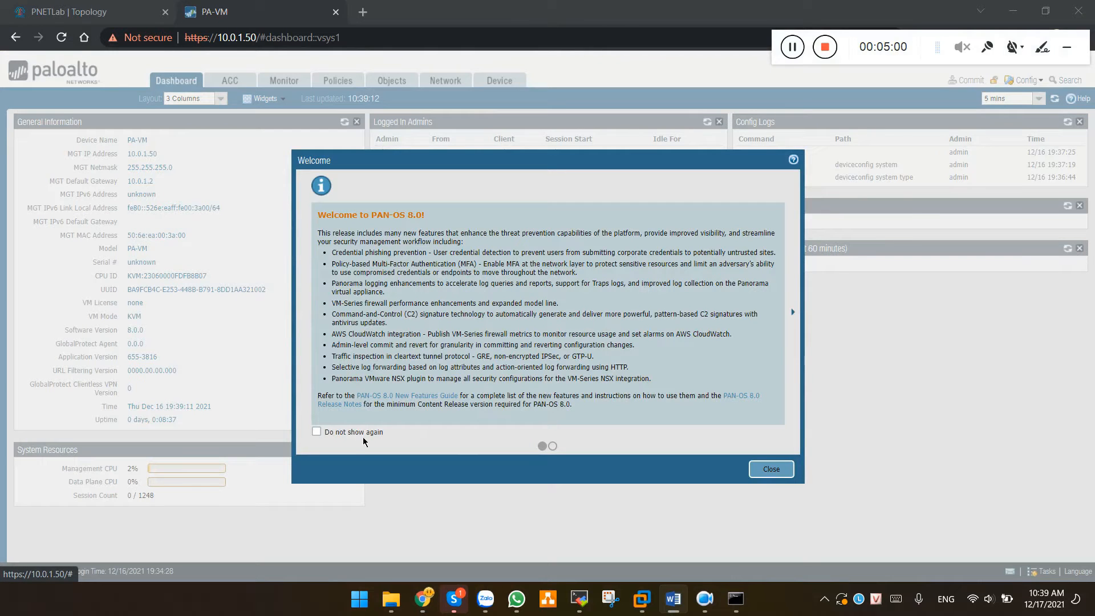
Permanently dismiss the welcome notes and confirm the Management interface at 10.0.1.50 with Ping, HTTPS, SSH
{"action": "left_click", "coordinate": [317, 432]}
{"action": "left_click", "coordinate": [771, 469]}
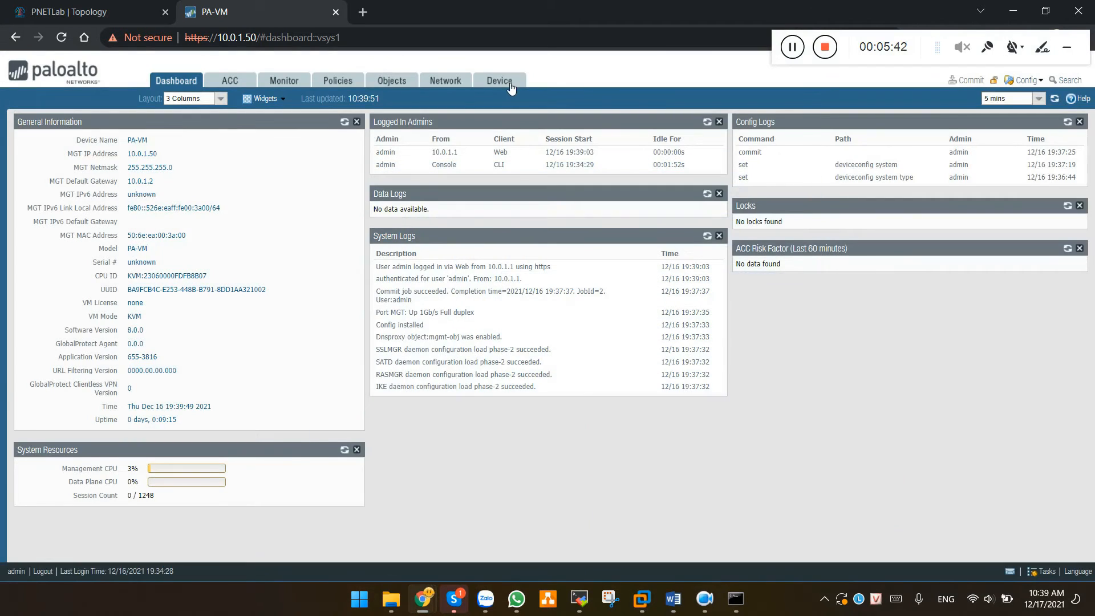
{"action": "left_click", "coordinate": [499, 80]}
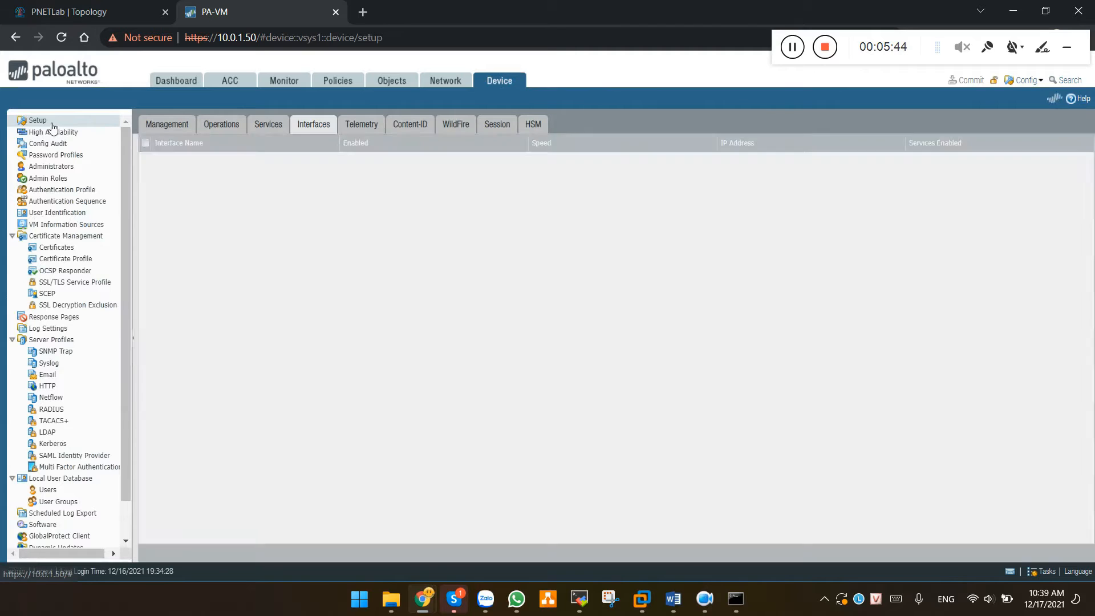
{"action": "left_click", "coordinate": [179, 127]}
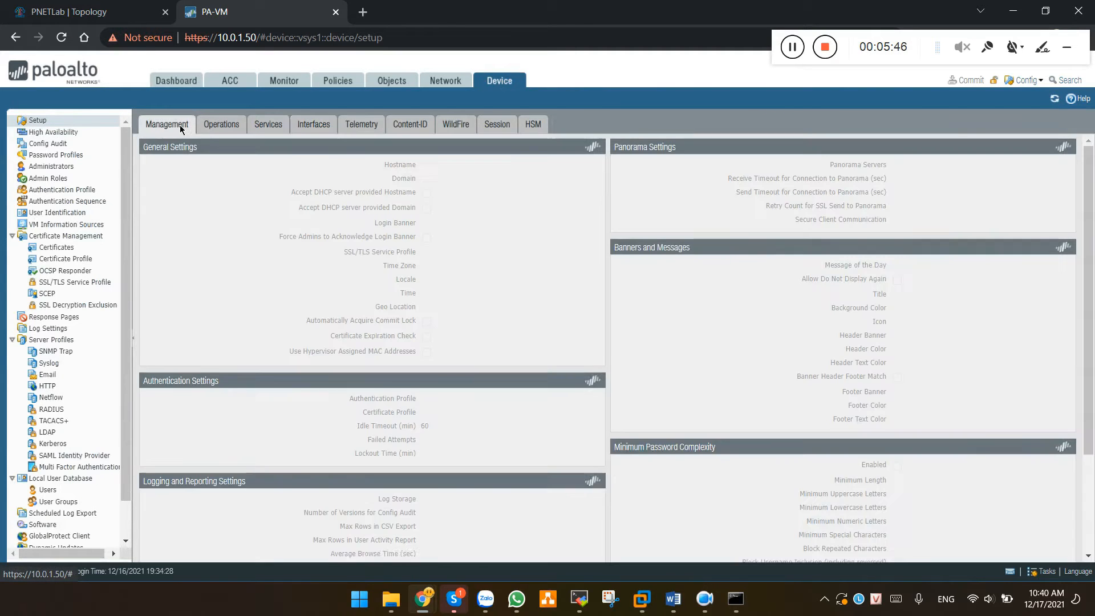
{"action": "left_click", "coordinate": [313, 124]}
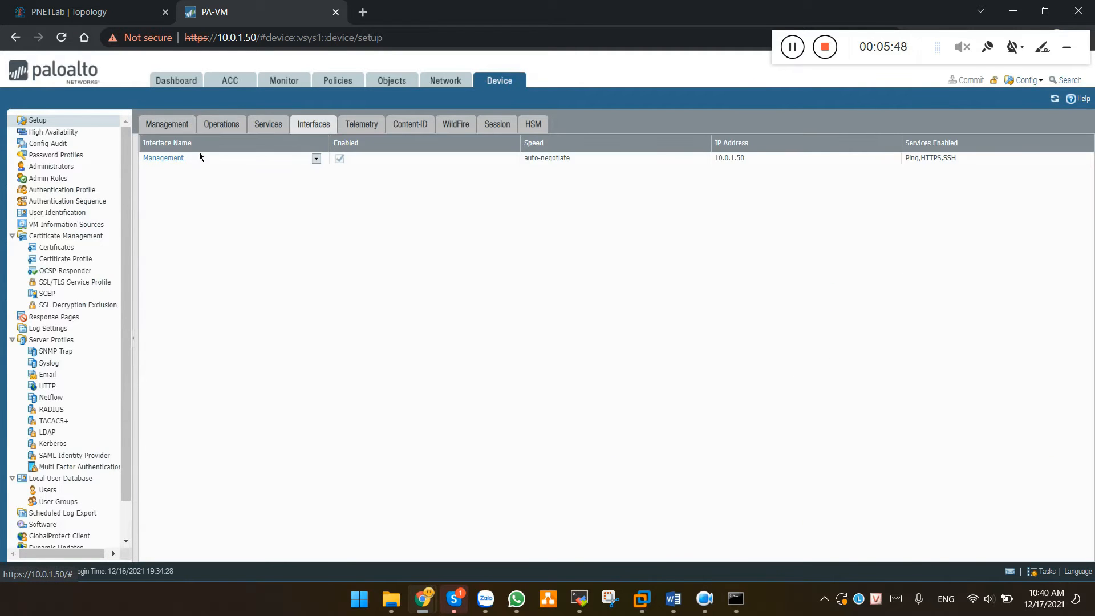
{"action": "left_click", "coordinate": [165, 158]}
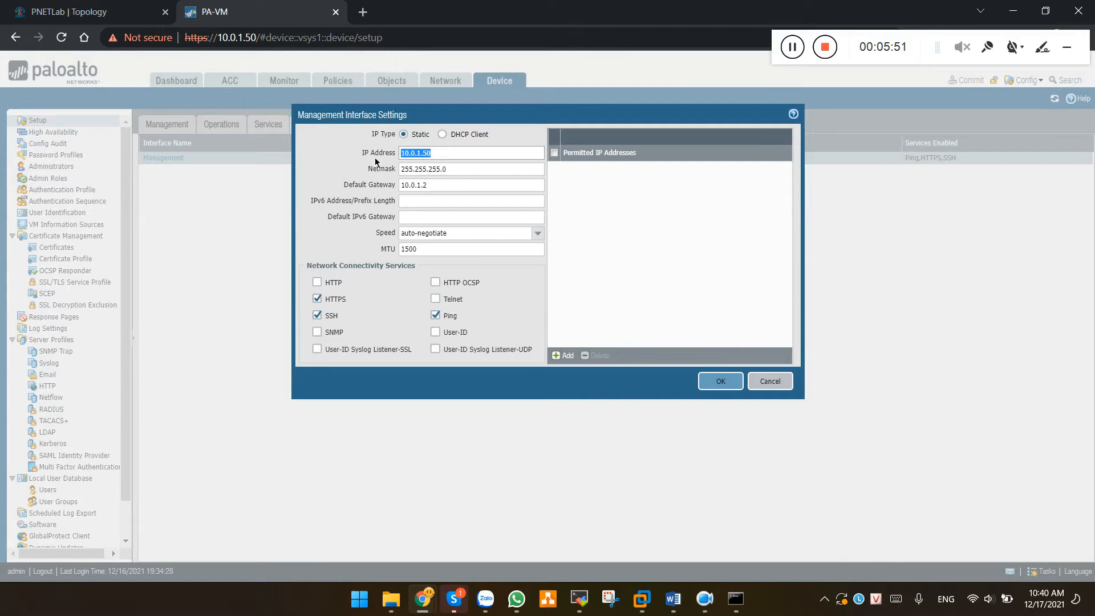
{"action": "key", "text": "Tab"}
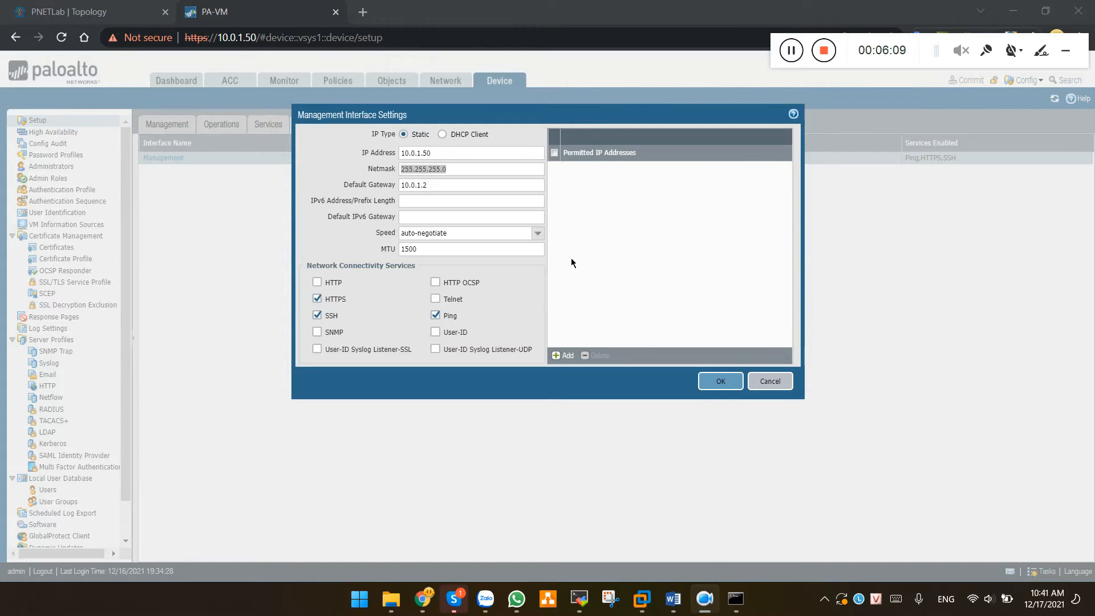
{"action": "left_click", "coordinate": [352, 245]}
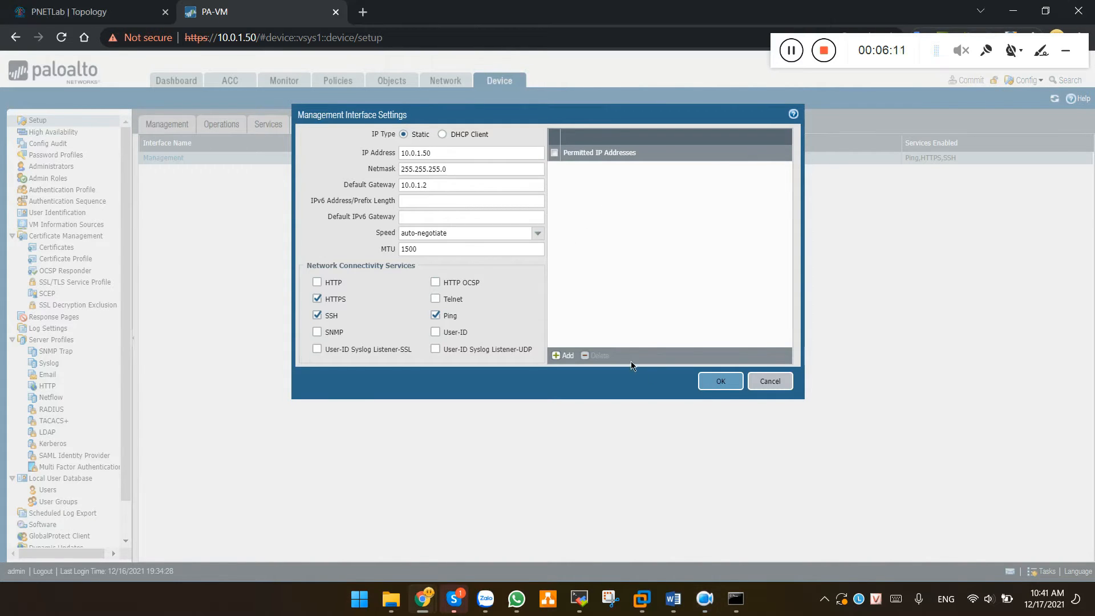
{"action": "left_click", "coordinate": [721, 383]}
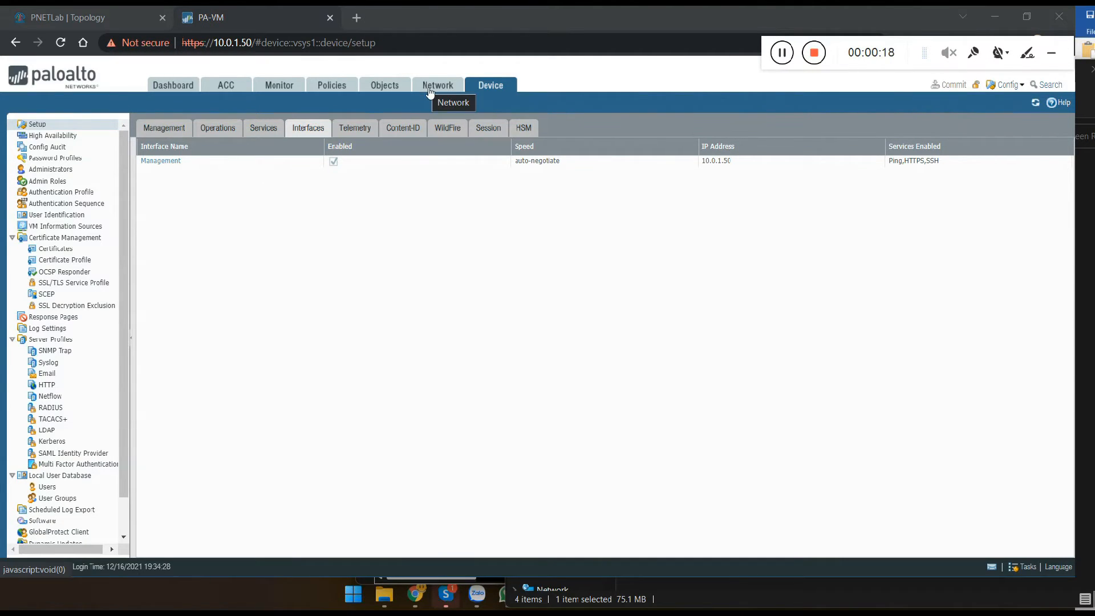
Add a virtual router named CNTTShop under Network > Virtual Routers
{"action": "left_click", "coordinate": [438, 86]}
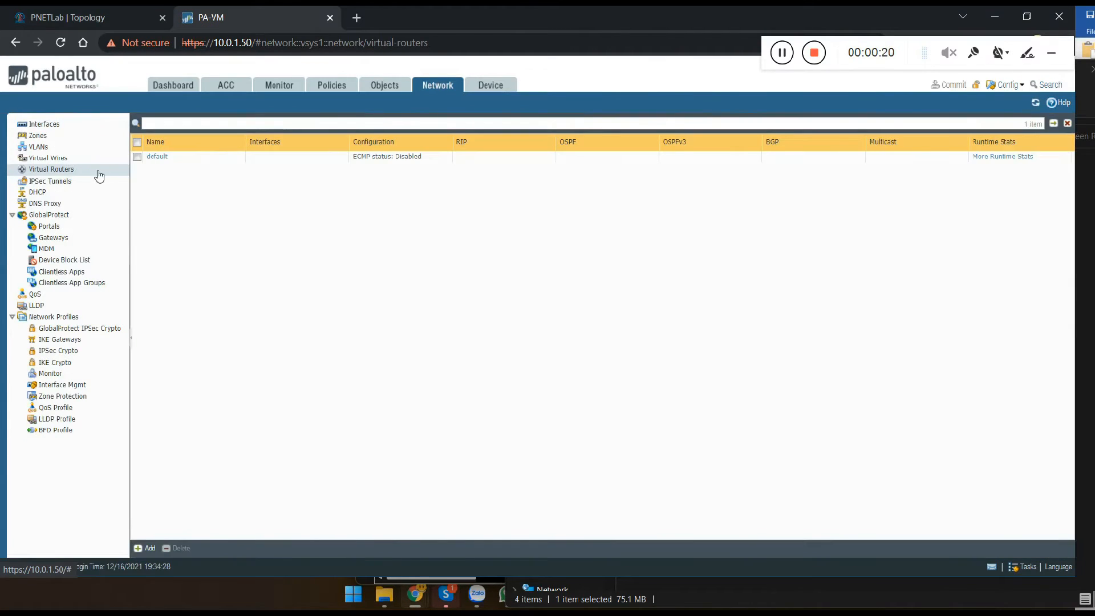
{"action": "left_click", "coordinate": [66, 173]}
{"action": "left_click", "coordinate": [147, 548]}
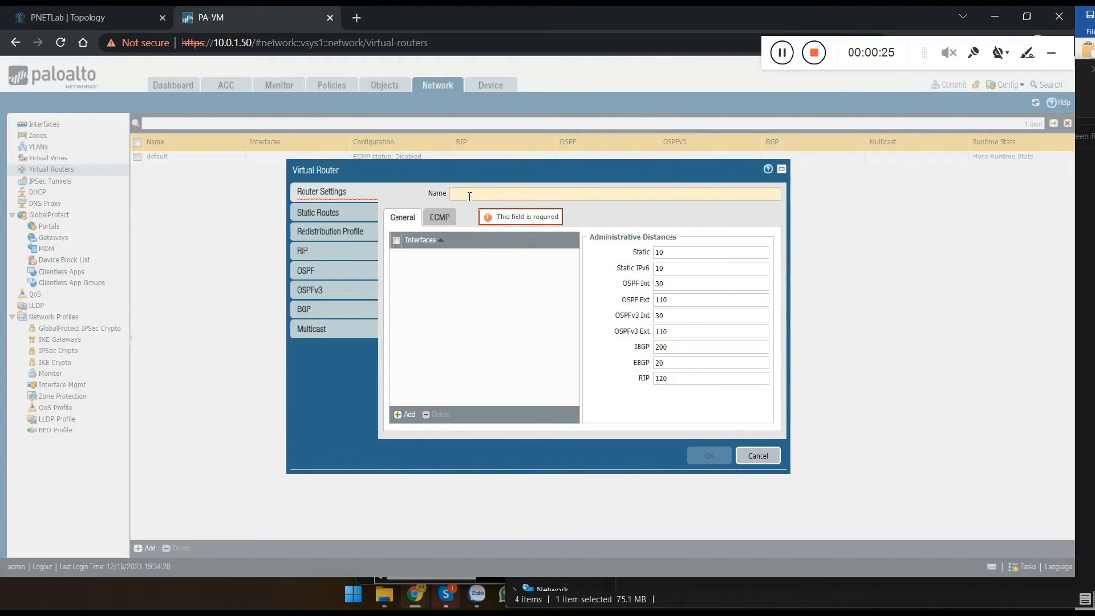
{"action": "type", "text": "CNTTShop"}
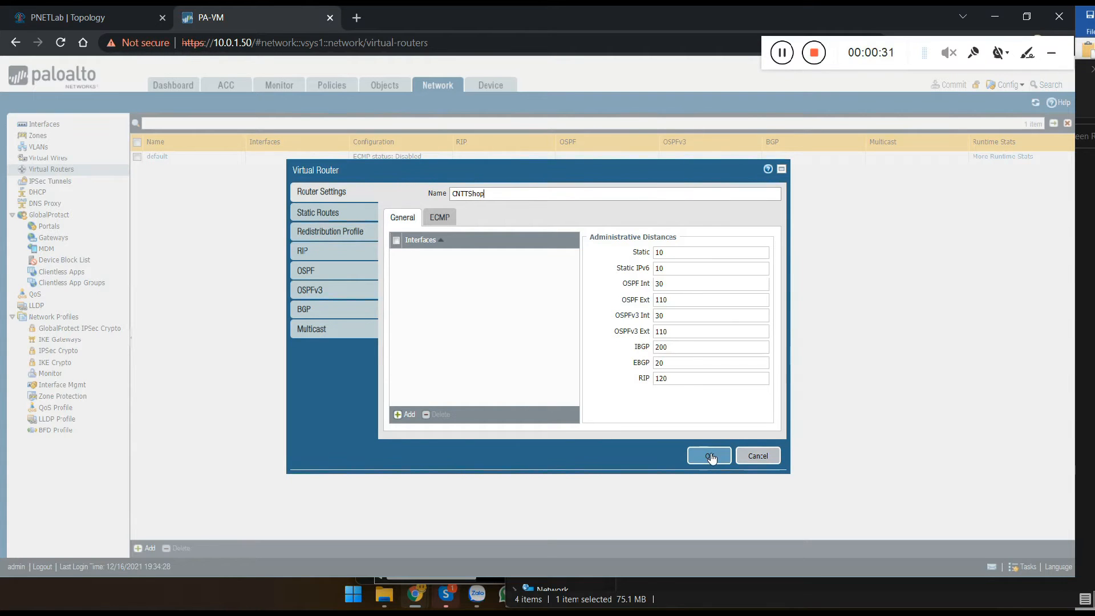
{"action": "left_click", "coordinate": [710, 456]}
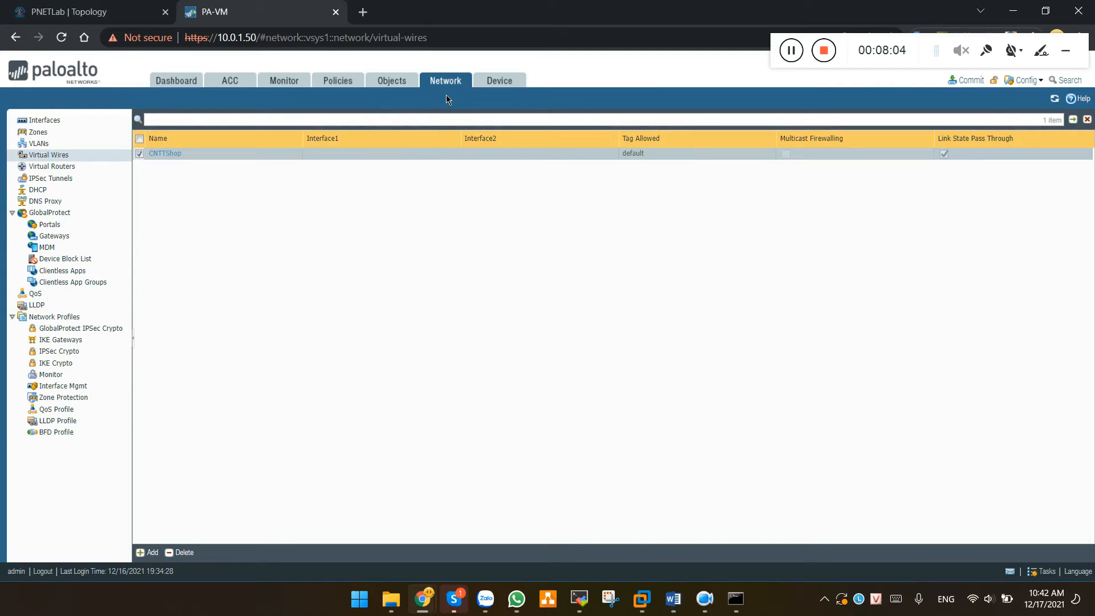
{"action": "left_click", "coordinate": [447, 81]}
Create the Trust zone with type Layer3
{"action": "left_click", "coordinate": [73, 132]}
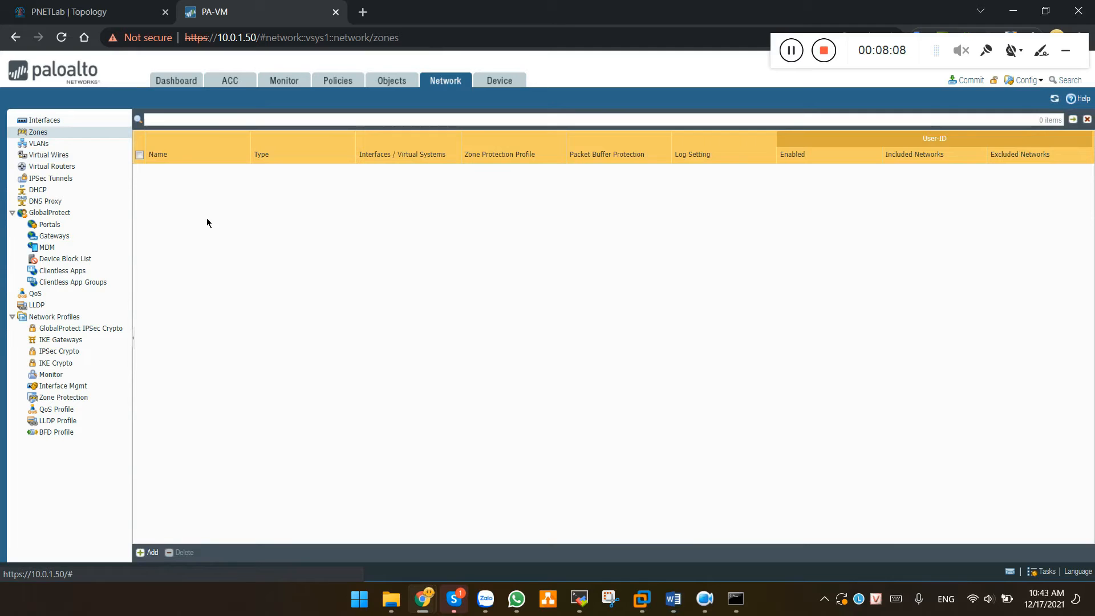
{"action": "left_click", "coordinate": [150, 552]}
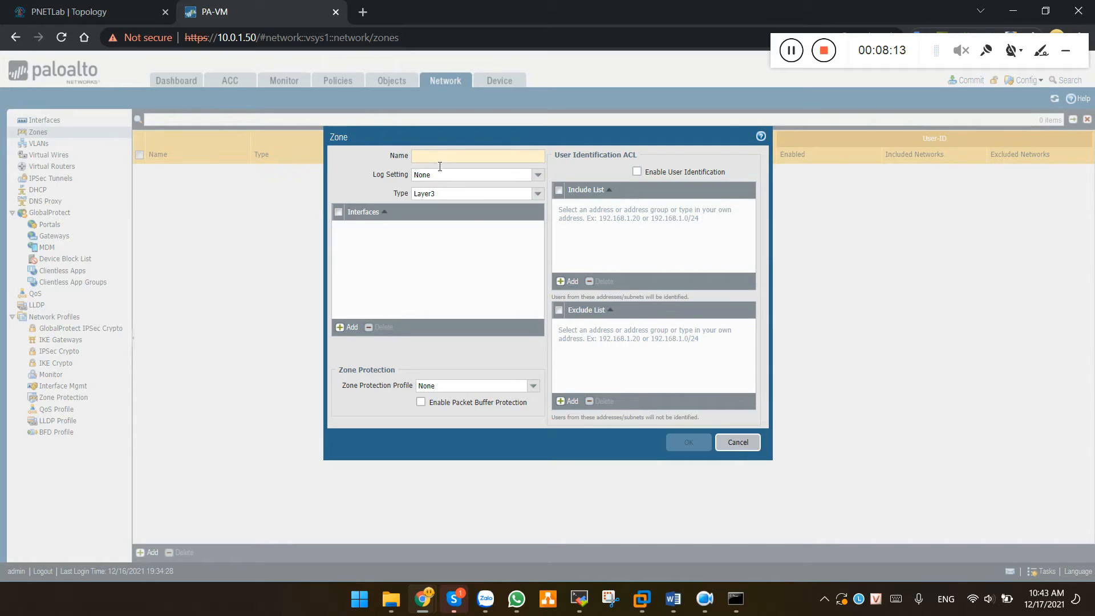
{"action": "type", "text": "Trust"}
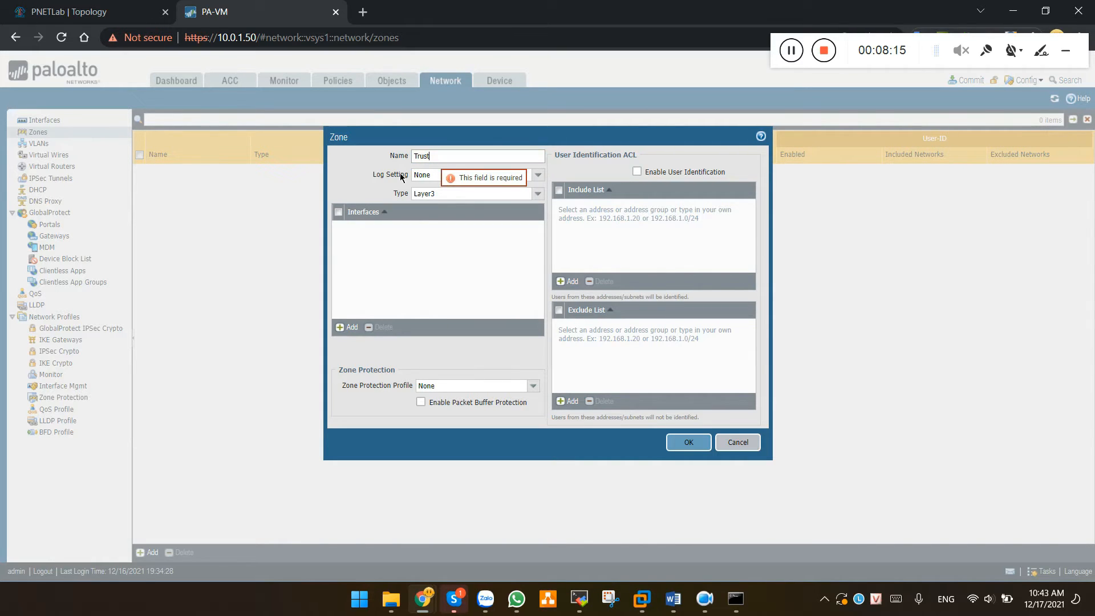
{"action": "key", "text": "Tab"}
{"action": "left_click", "coordinate": [537, 194]}
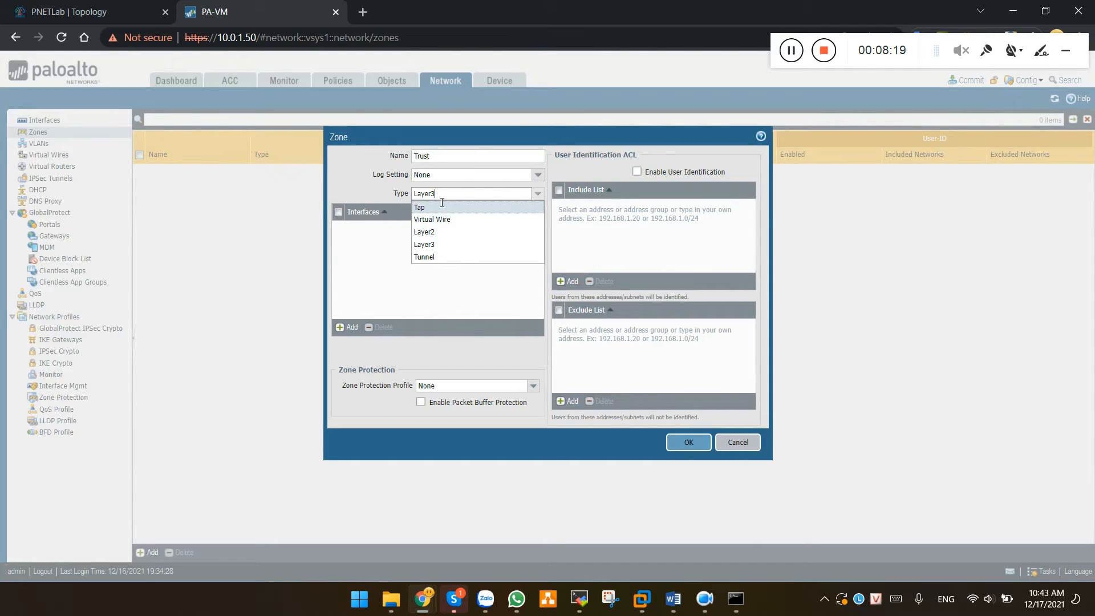
{"action": "left_click", "coordinate": [384, 194]}
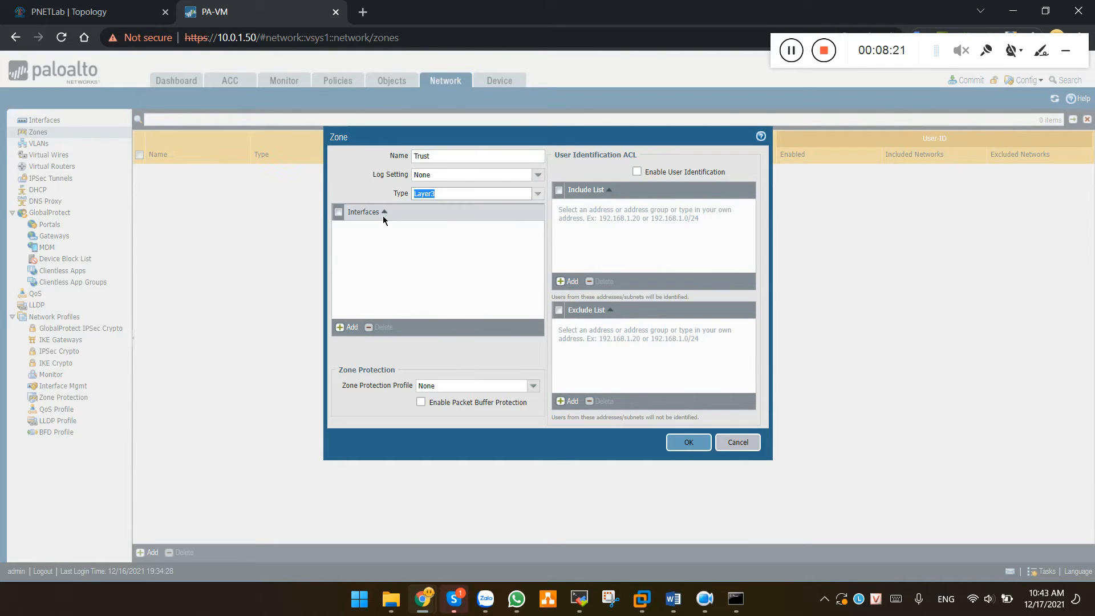
{"action": "left_click", "coordinate": [691, 443]}
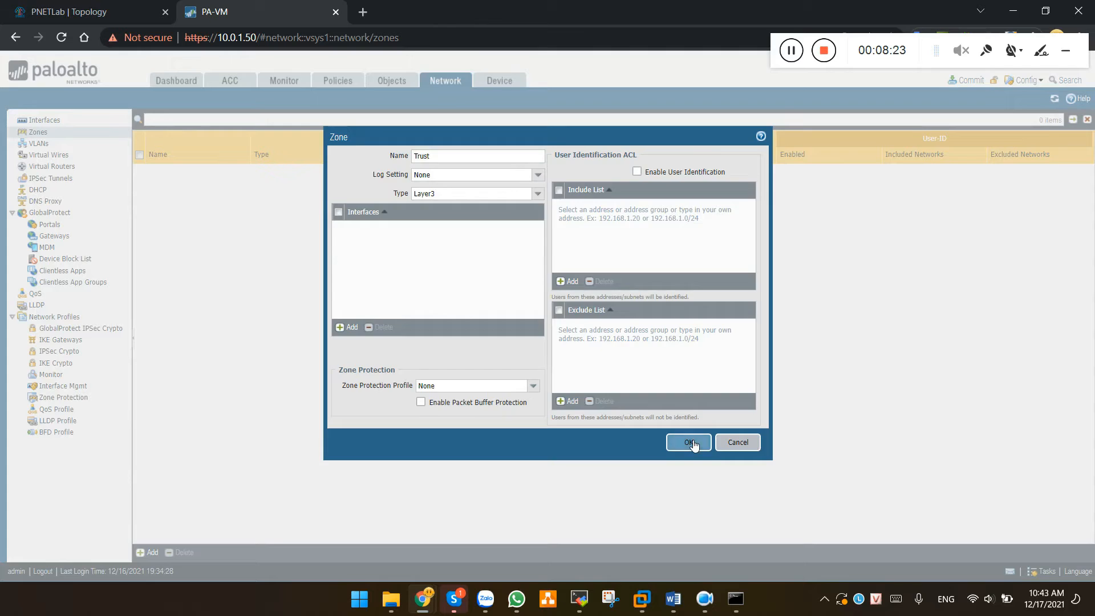
Create the Untrust zone as a second Layer3 zone
{"action": "left_click", "coordinate": [150, 552]}
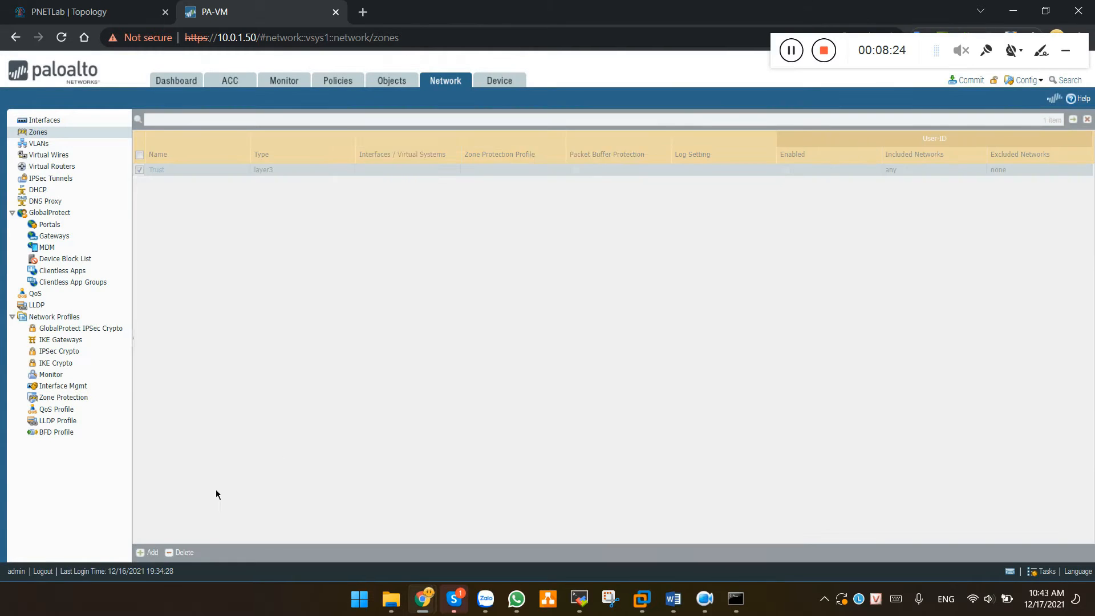
{"action": "type", "text": "Untrust"}
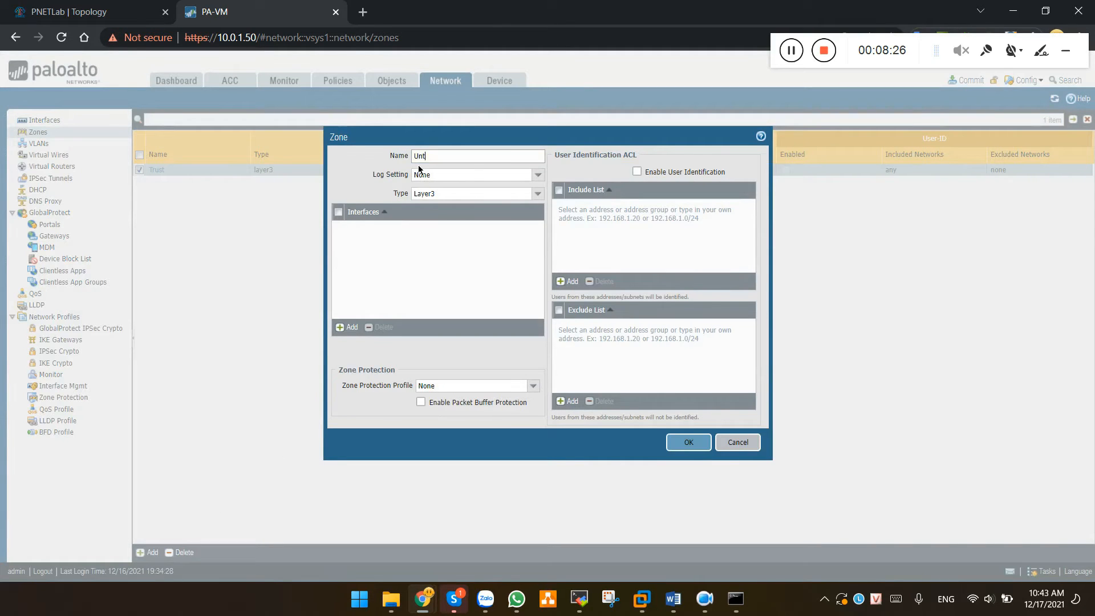
{"action": "left_click", "coordinate": [470, 195]}
{"action": "left_click", "coordinate": [688, 447]}
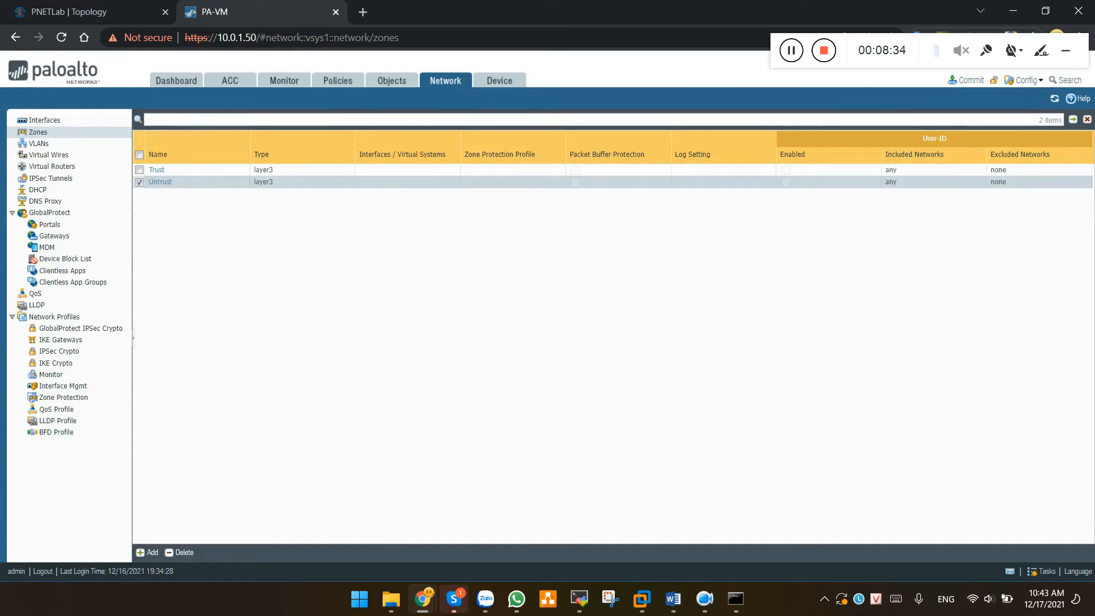
{"action": "key", "text": "alt+Tab"}
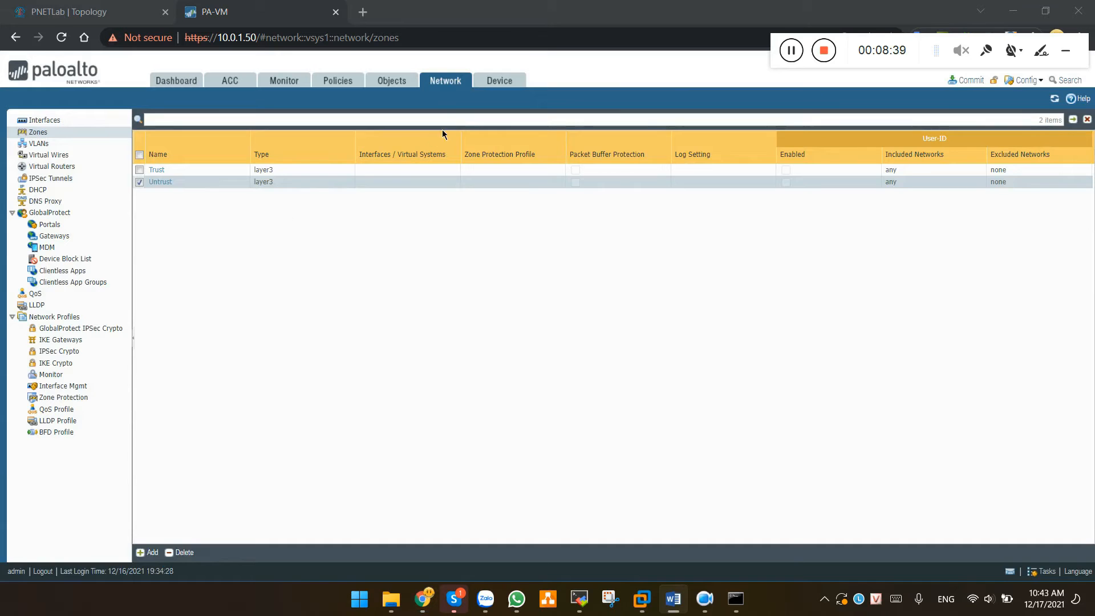
{"action": "left_click", "coordinate": [449, 85]}
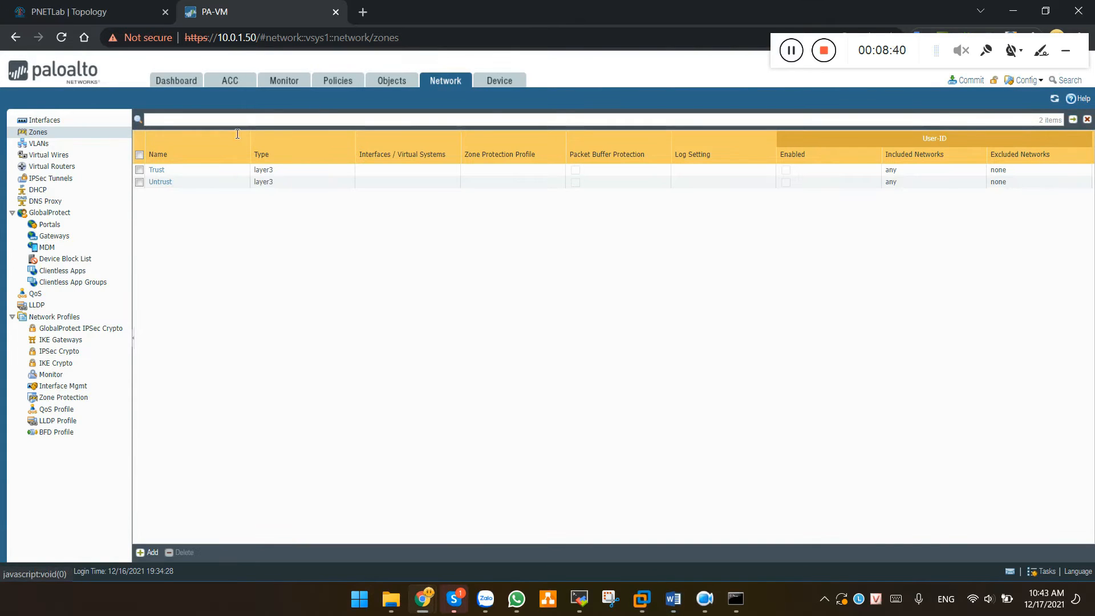
Open ethernet1/2's interface settings, then view the PNETLab topology diagram
{"action": "left_click", "coordinate": [48, 121]}
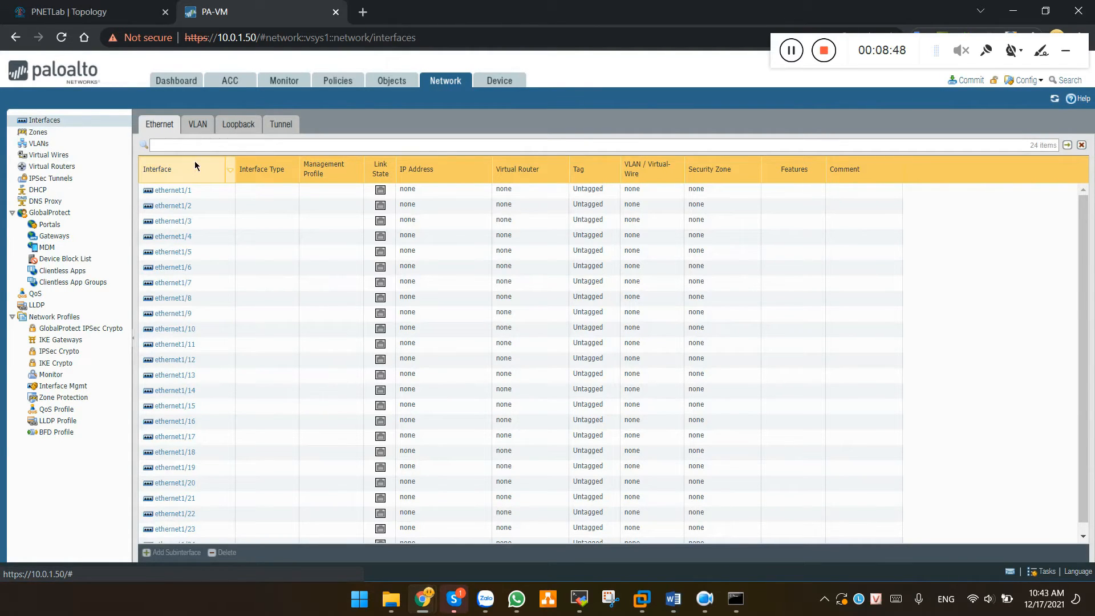
{"action": "left_click", "coordinate": [175, 209]}
{"action": "left_click", "coordinate": [175, 208]}
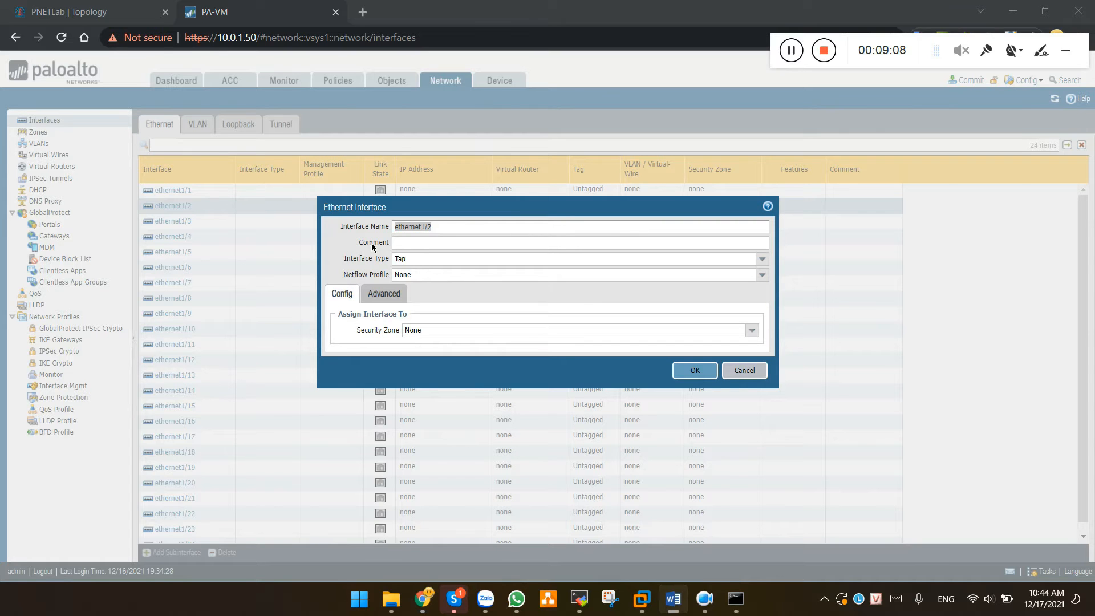
{"action": "left_click", "coordinate": [102, 10]}
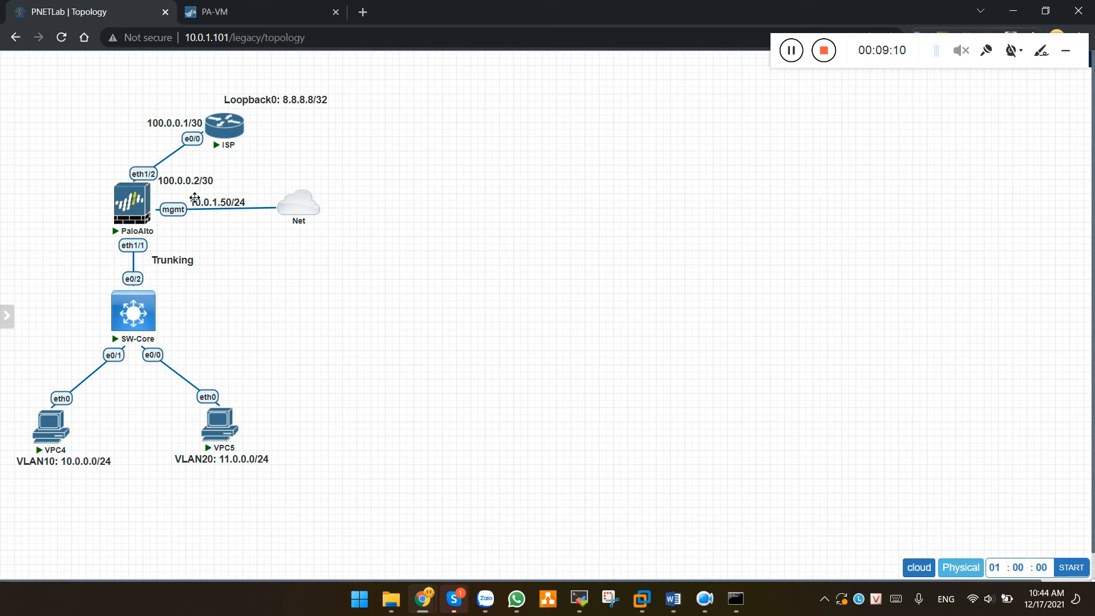
Check eth1/2's 100.0.0.2/30 ISP link on the topology, then return to the ethernet1/2 dialog
{"action": "left_click_drag", "start_coordinate": [184, 190], "coordinate": [183, 189]}
{"action": "key", "text": "alt+Tab"}
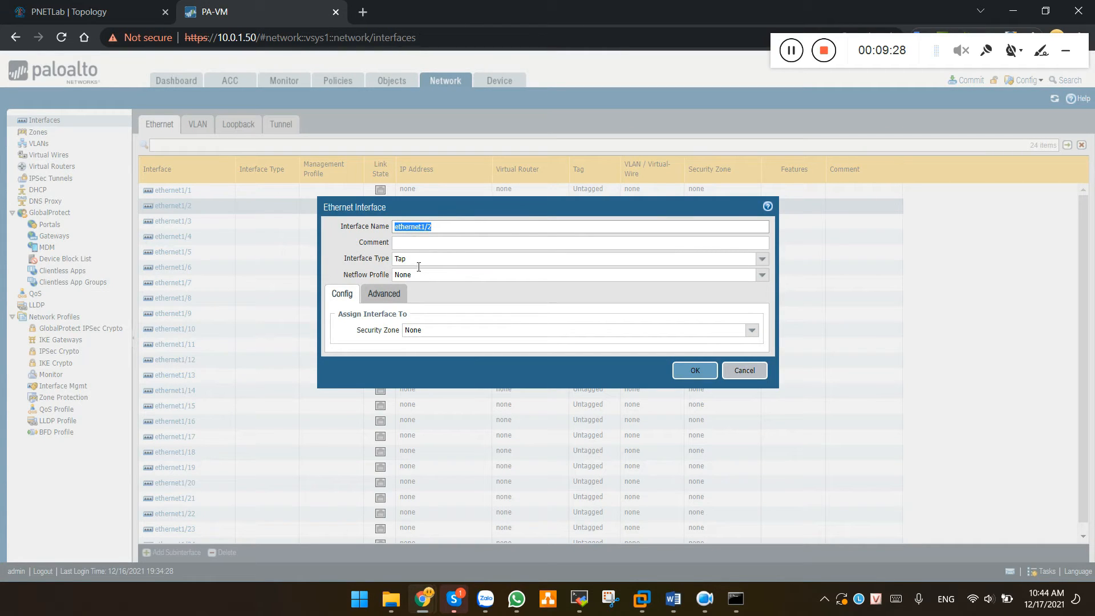
Set ethernet1/2 to Layer3 with virtual router CNTTShop and security zone Untrust
{"action": "left_click", "coordinate": [762, 260]}
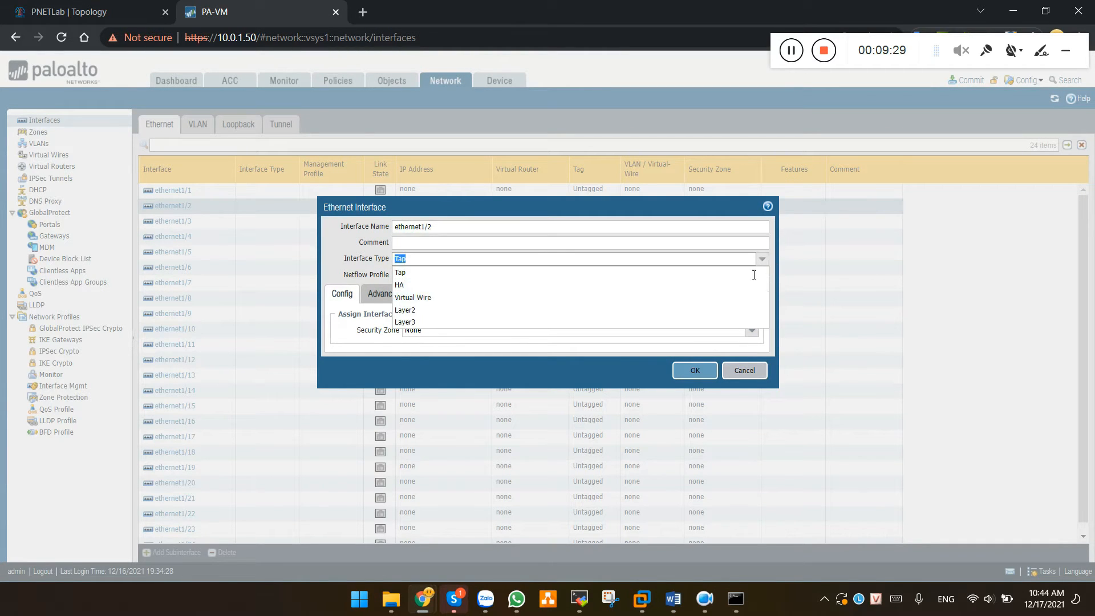
{"action": "left_click", "coordinate": [414, 322]}
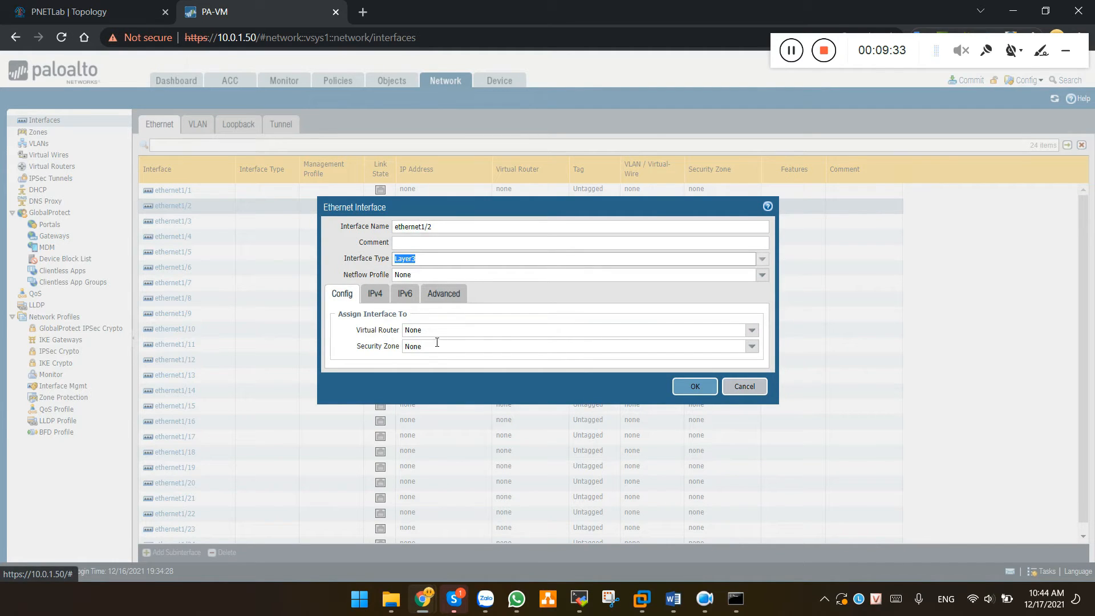
{"action": "left_click", "coordinate": [752, 331]}
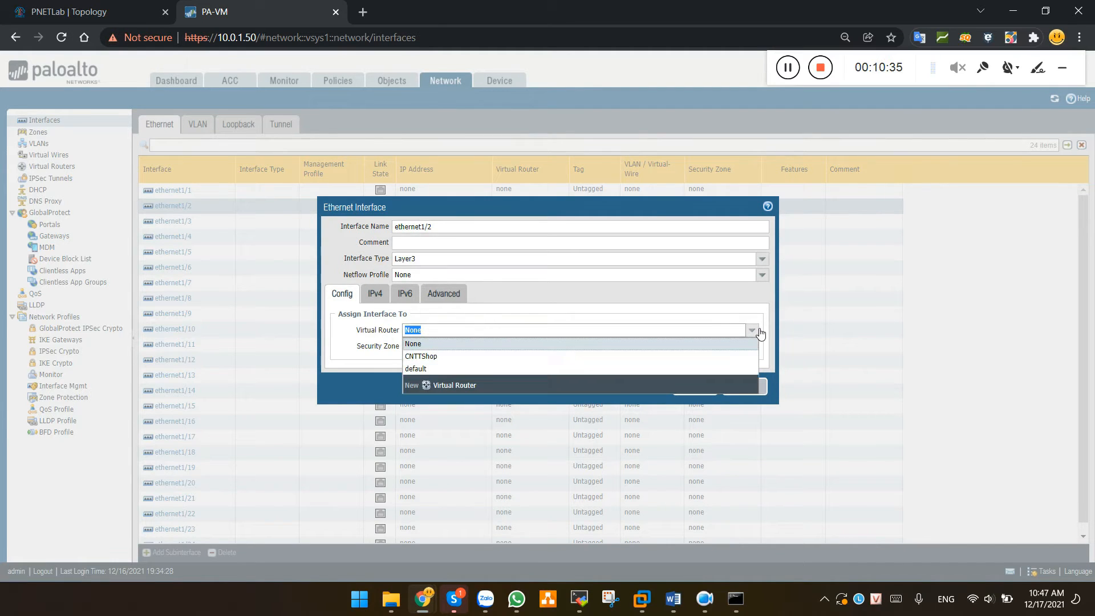
{"action": "left_click", "coordinate": [736, 356]}
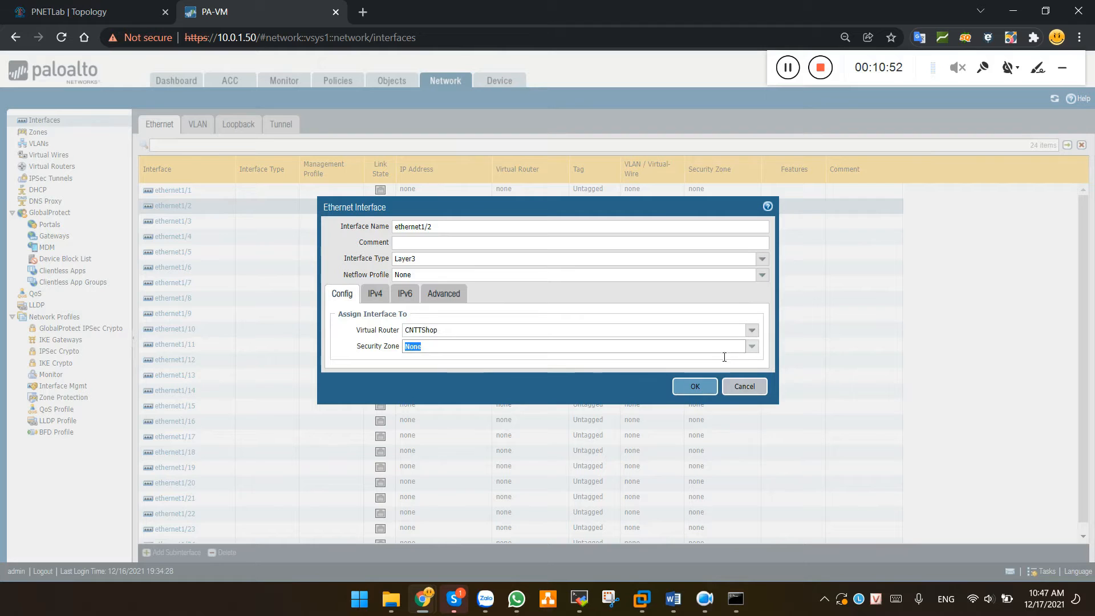
{"action": "left_click", "coordinate": [757, 348]}
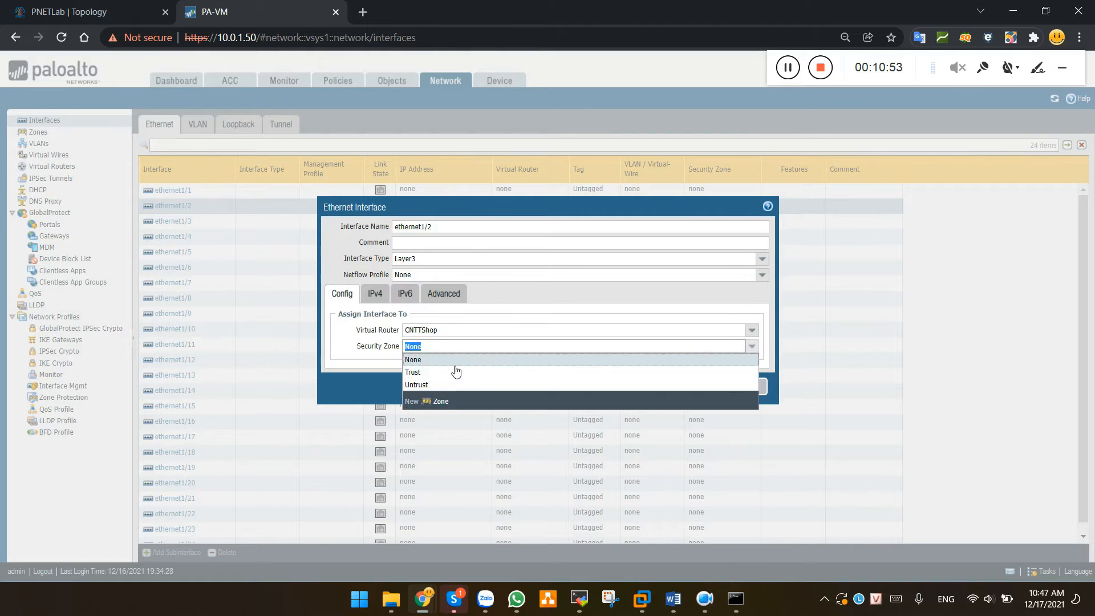
{"action": "left_click", "coordinate": [424, 386]}
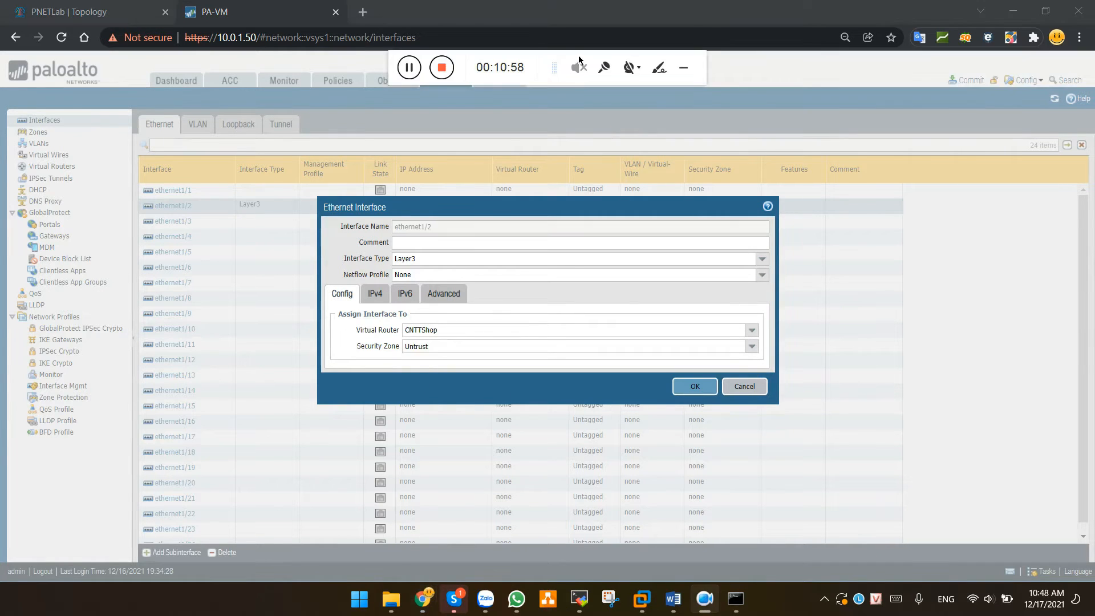
{"action": "left_click_drag", "start_coordinate": [699, 61], "coordinate": [1032, 45]}
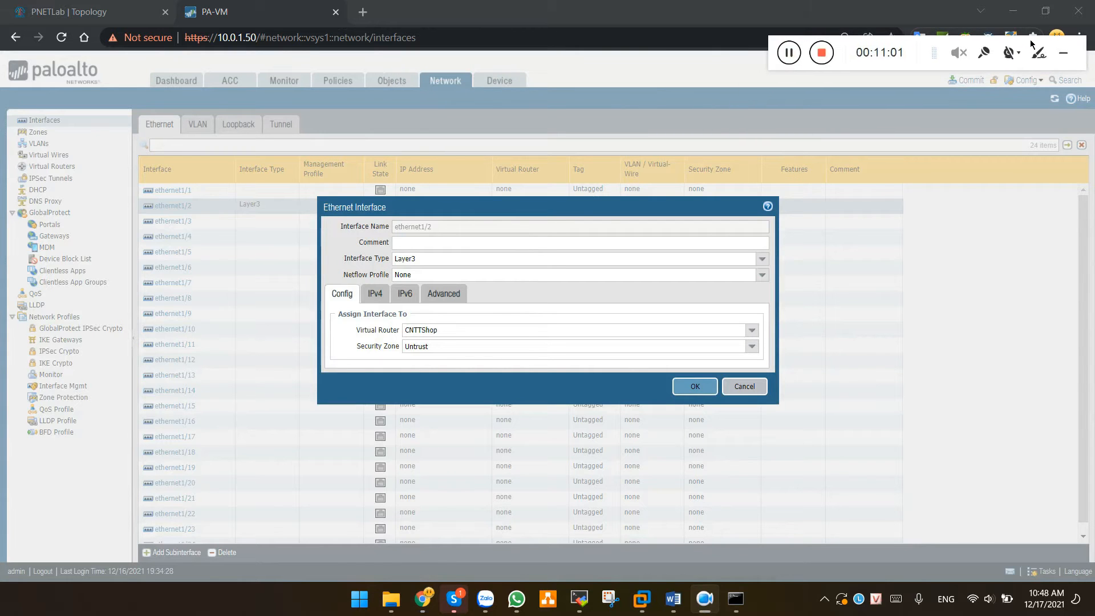
Give ethernet1/2 the static IPv4 address 100.0.0.1/30 and save the interface
{"action": "left_click", "coordinate": [378, 296]}
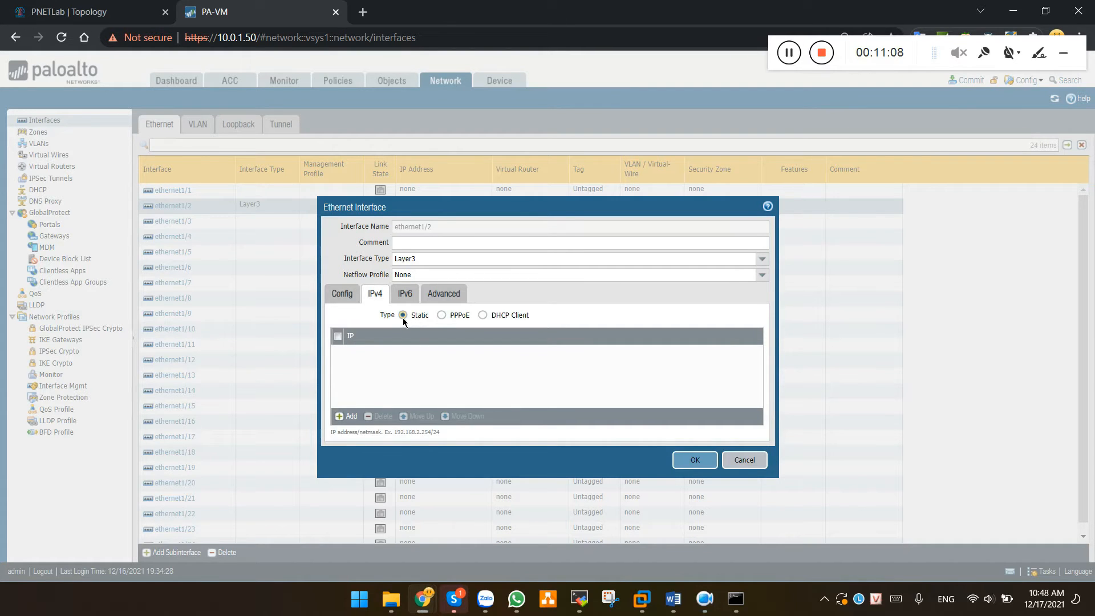
{"action": "left_click", "coordinate": [346, 416]}
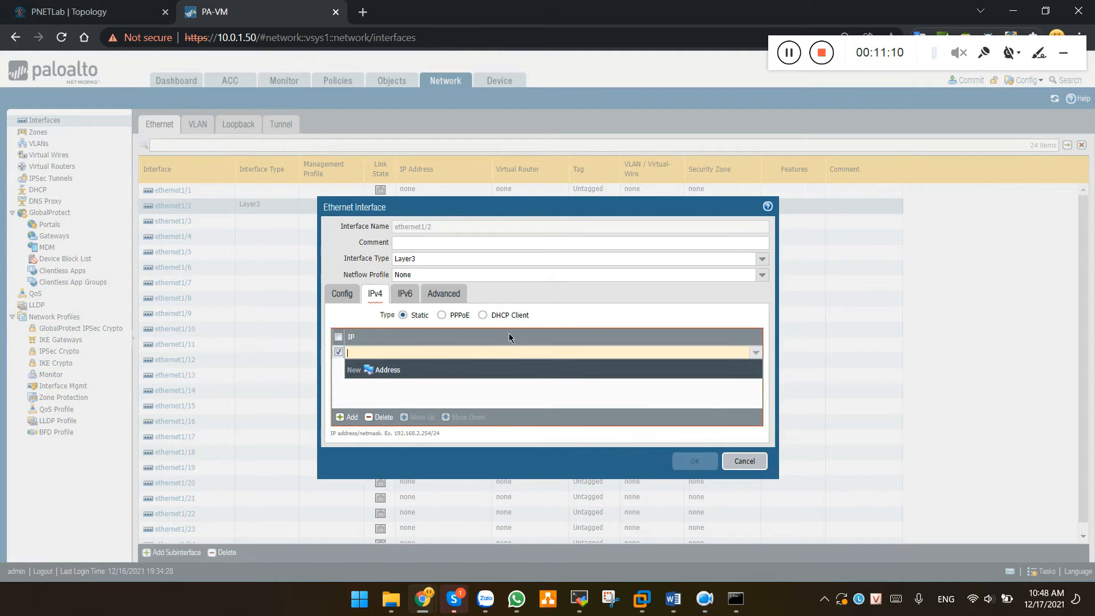
{"action": "type", "text": "10"}
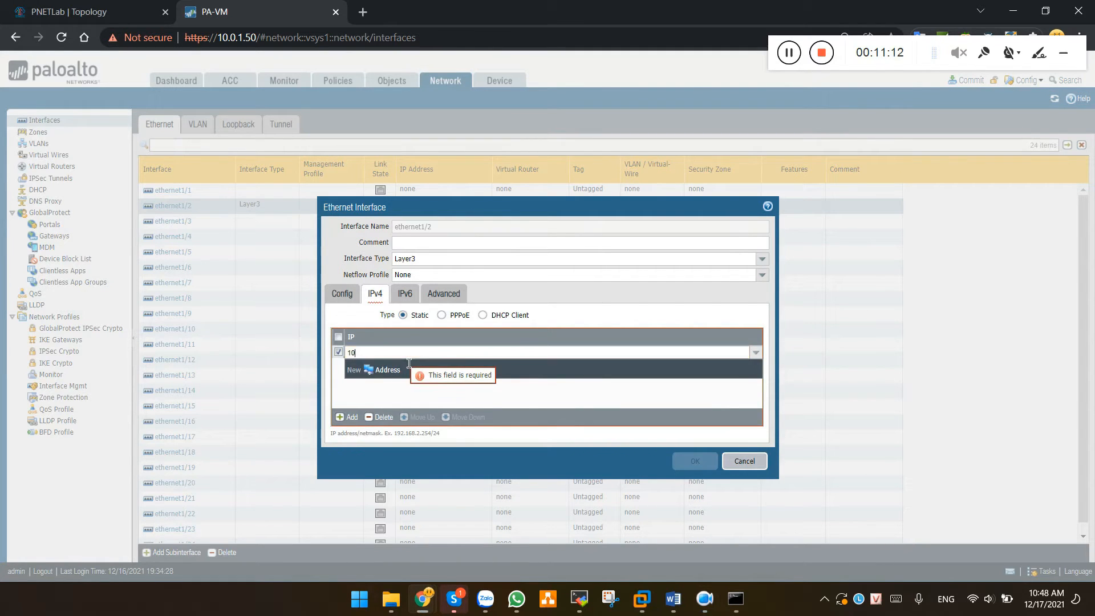
{"action": "type", "text": "0.0.0.1/30"}
{"action": "left_click", "coordinate": [416, 385]}
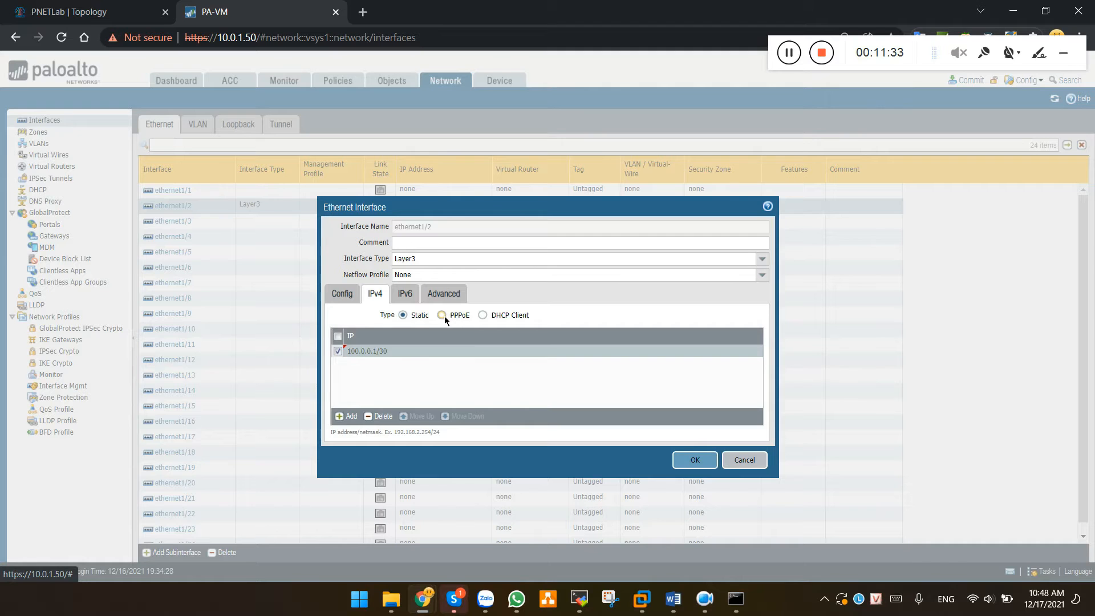
{"action": "left_click", "coordinate": [443, 316]}
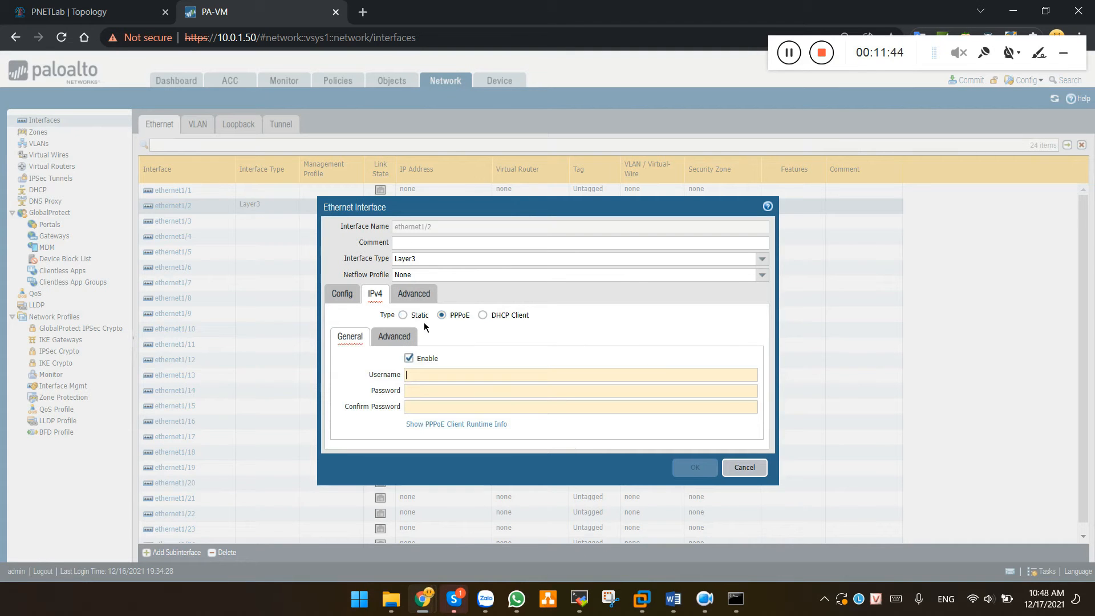
{"action": "left_click", "coordinate": [407, 314]}
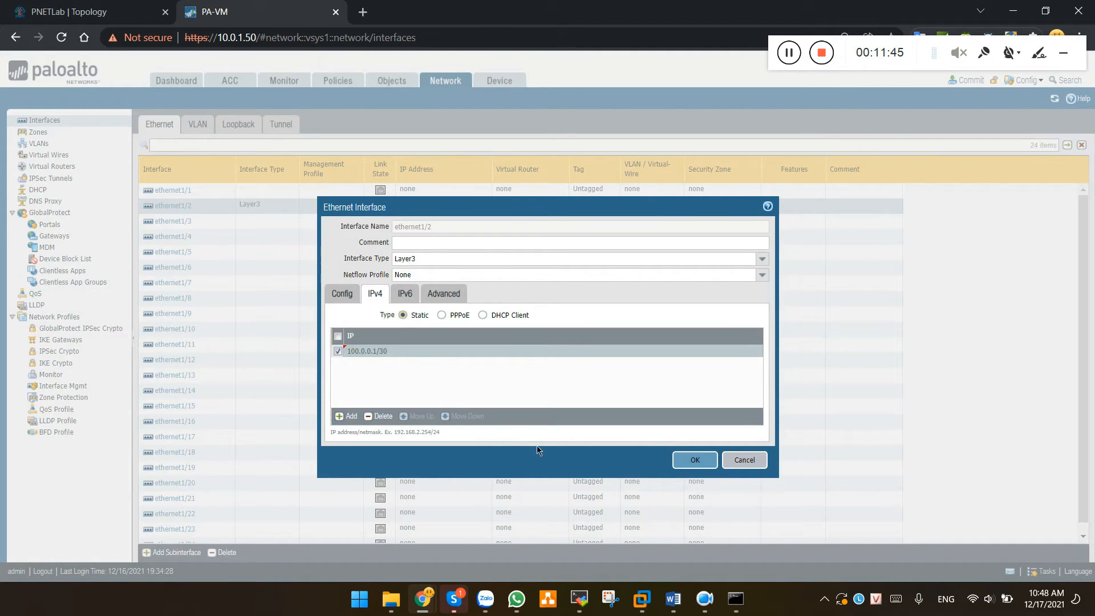
{"action": "left_click", "coordinate": [687, 459]}
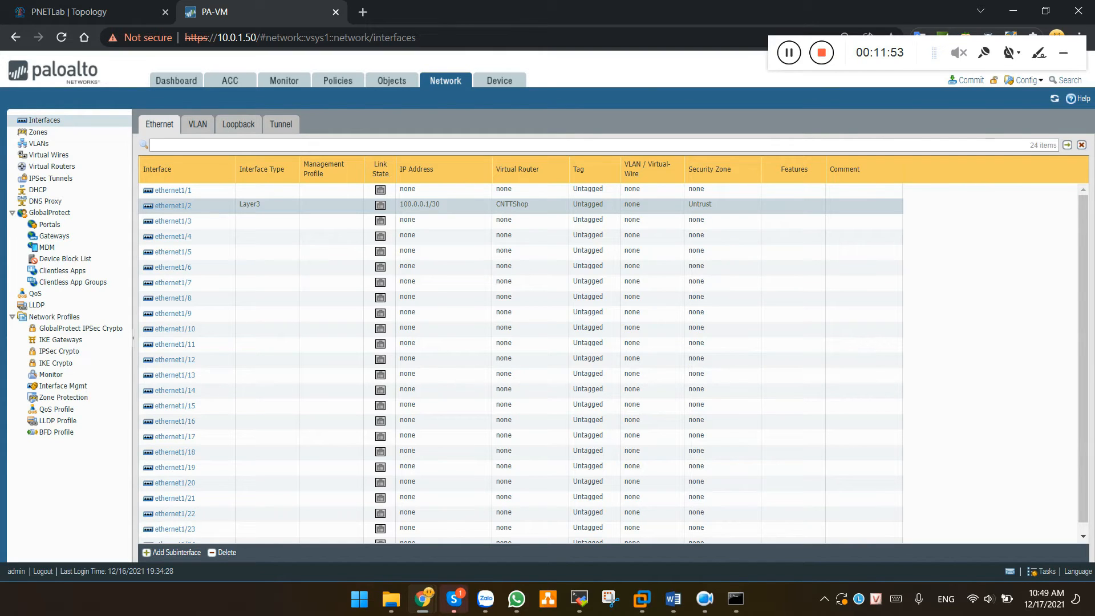
Set ethernet1/1 to Layer3 on virtual router CNTTShop in the Trust zone, then start a subinterface
{"action": "key", "text": "alt+Tab"}
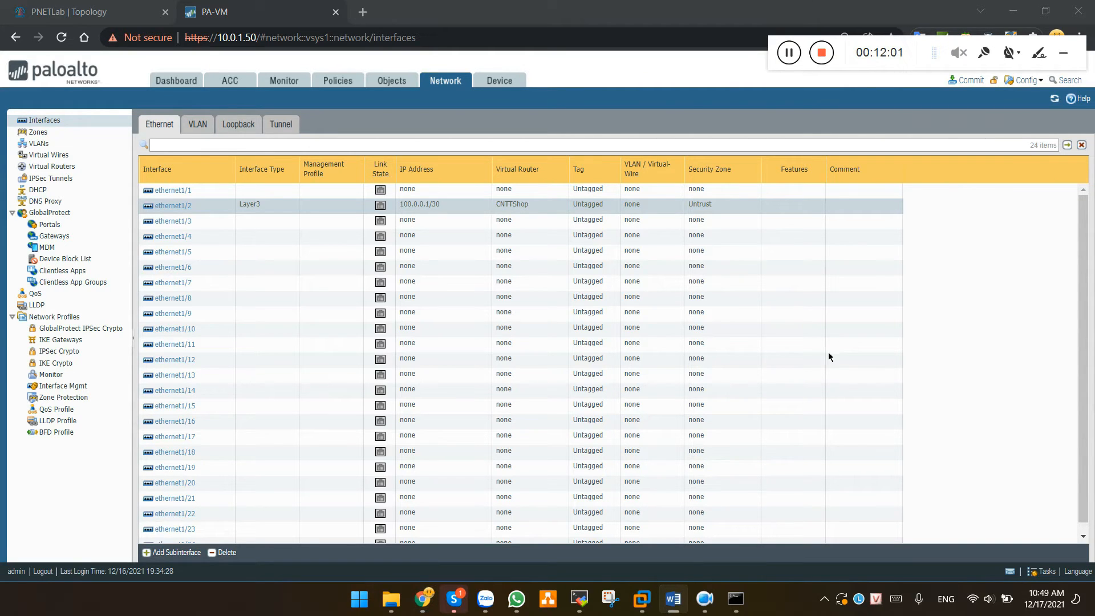
{"action": "left_click", "coordinate": [175, 190]}
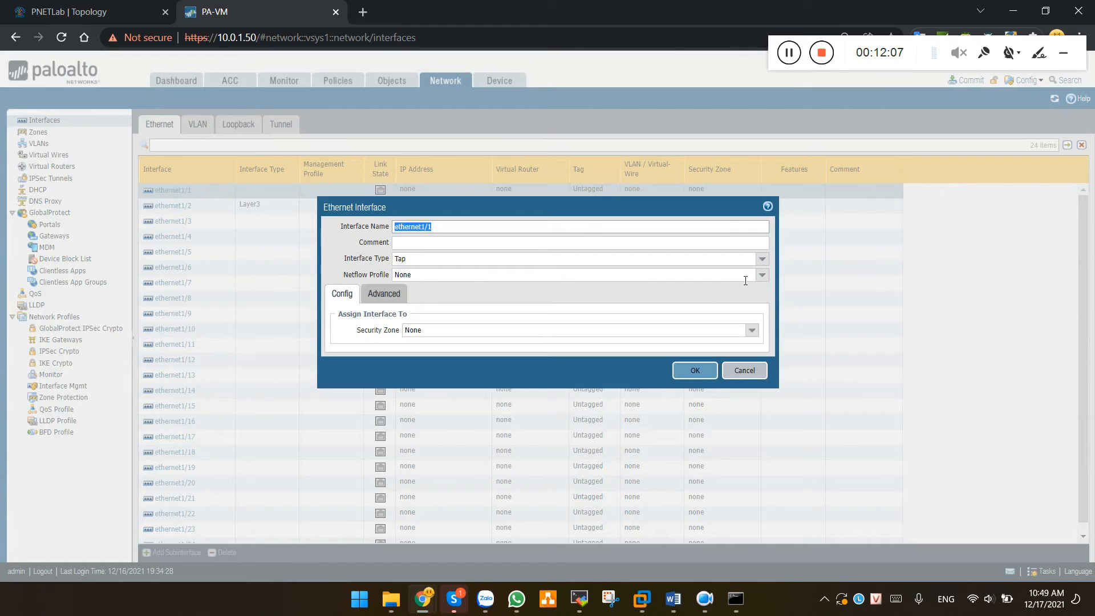
{"action": "left_click", "coordinate": [763, 260]}
{"action": "left_click", "coordinate": [417, 329]}
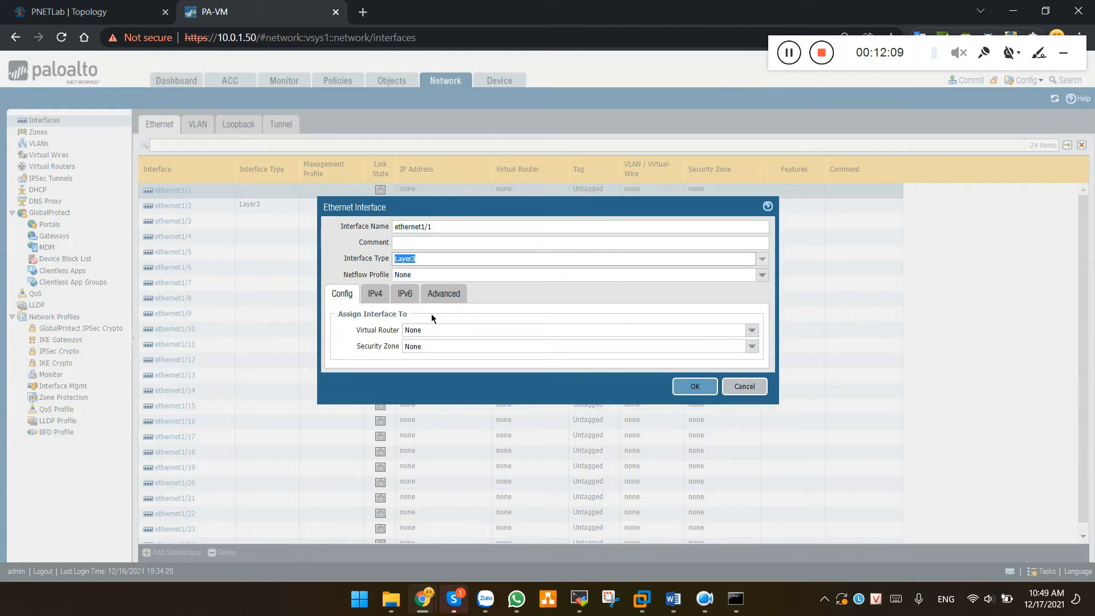
{"action": "left_click", "coordinate": [752, 330]}
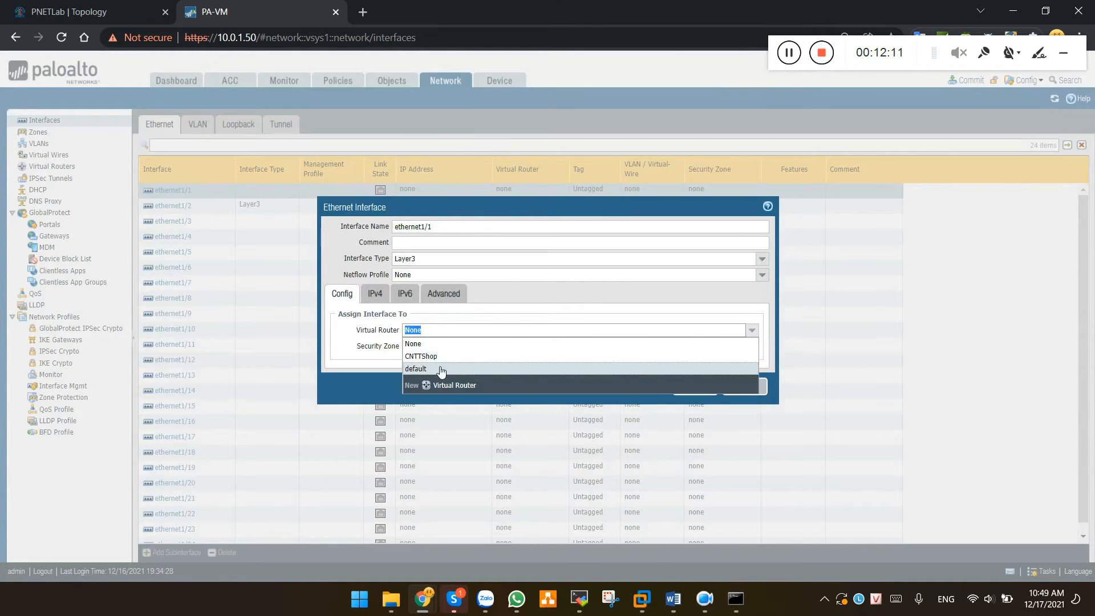
{"action": "left_click", "coordinate": [424, 355]}
{"action": "left_click", "coordinate": [759, 350]}
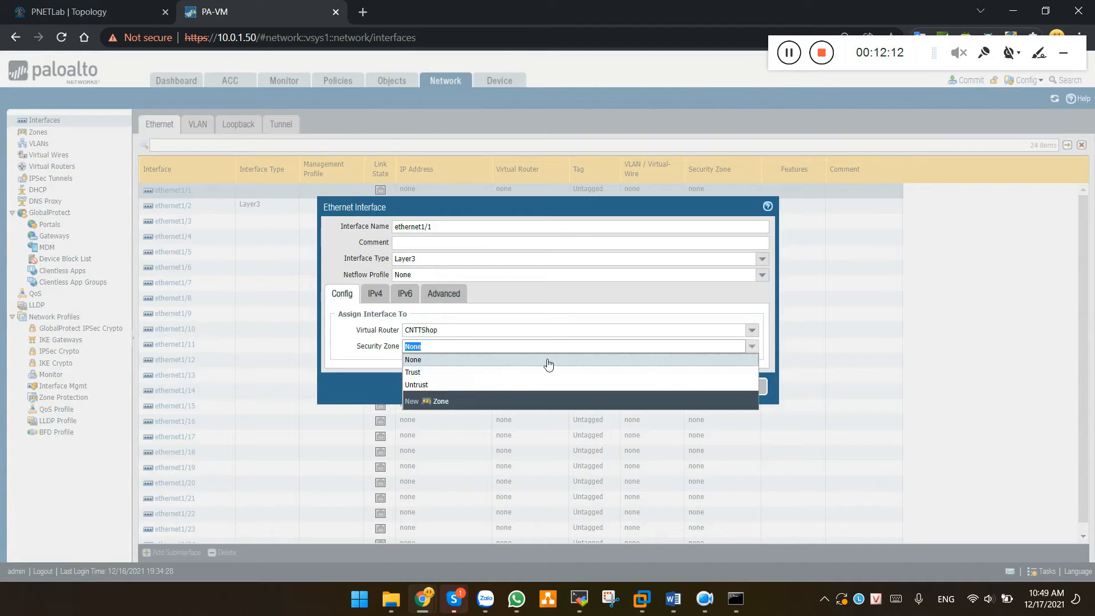
{"action": "left_click", "coordinate": [417, 373]}
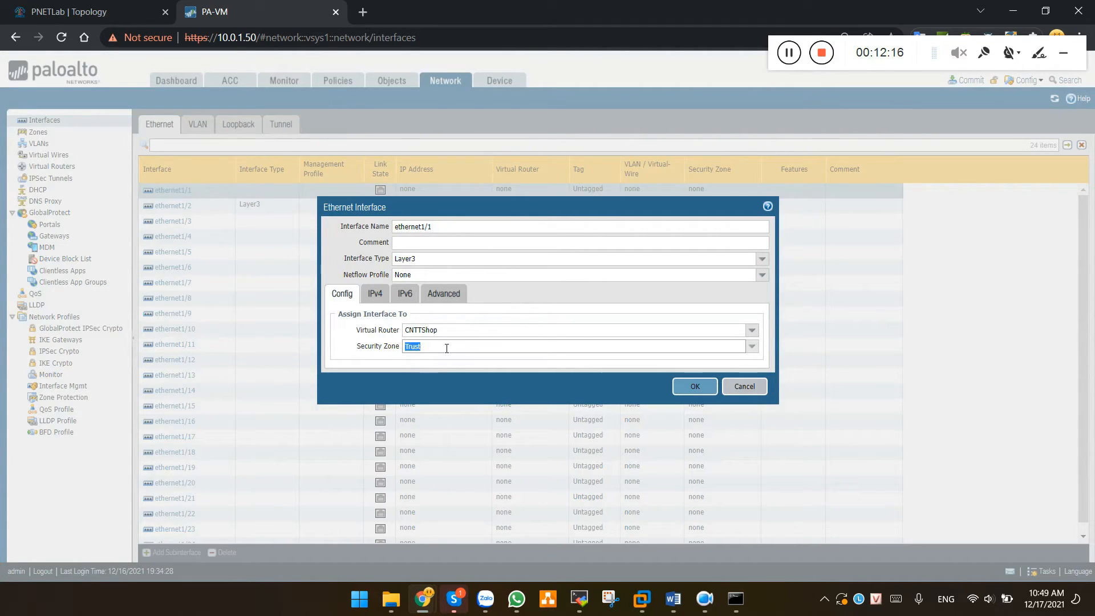
{"action": "left_click", "coordinate": [695, 389]}
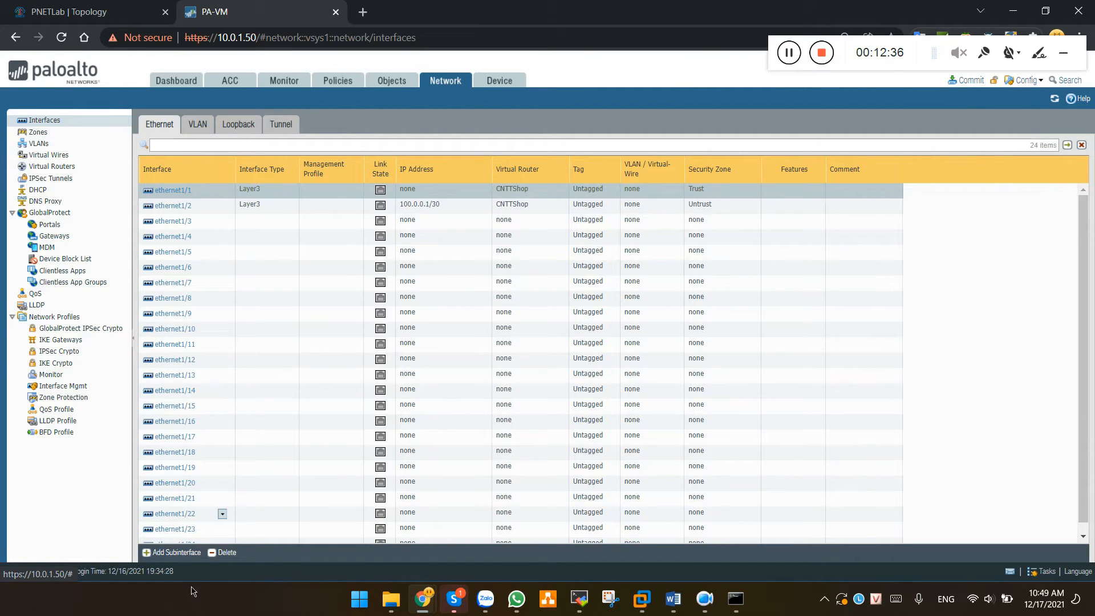
{"action": "left_click", "coordinate": [174, 554]}
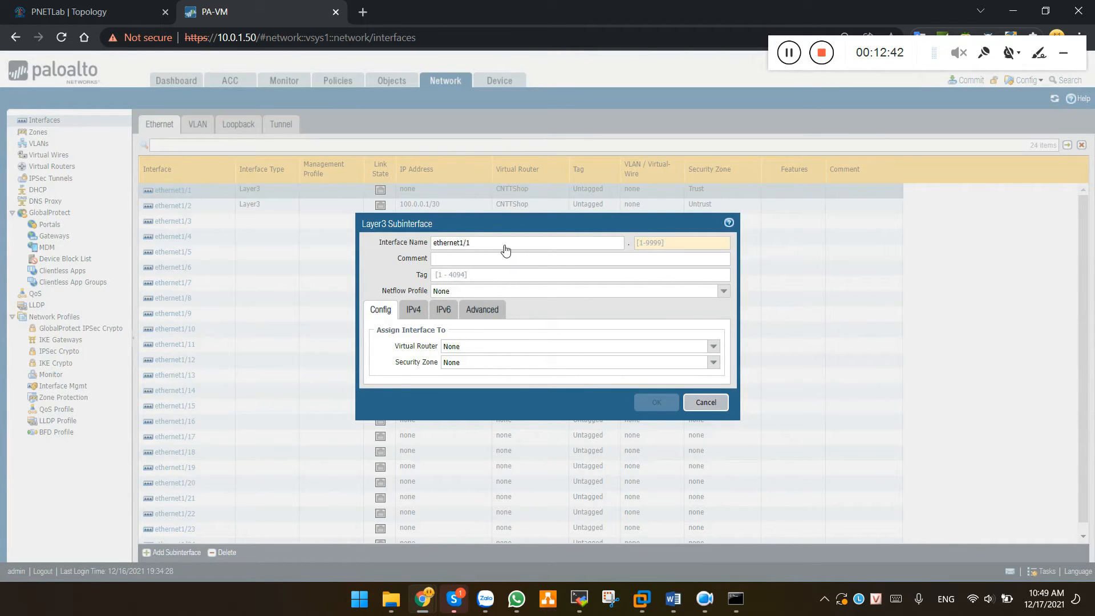
Give the subinterface number 10 and VLAN tag 10, on CNTTShop in the Trust zone
{"action": "left_click", "coordinate": [656, 246]}
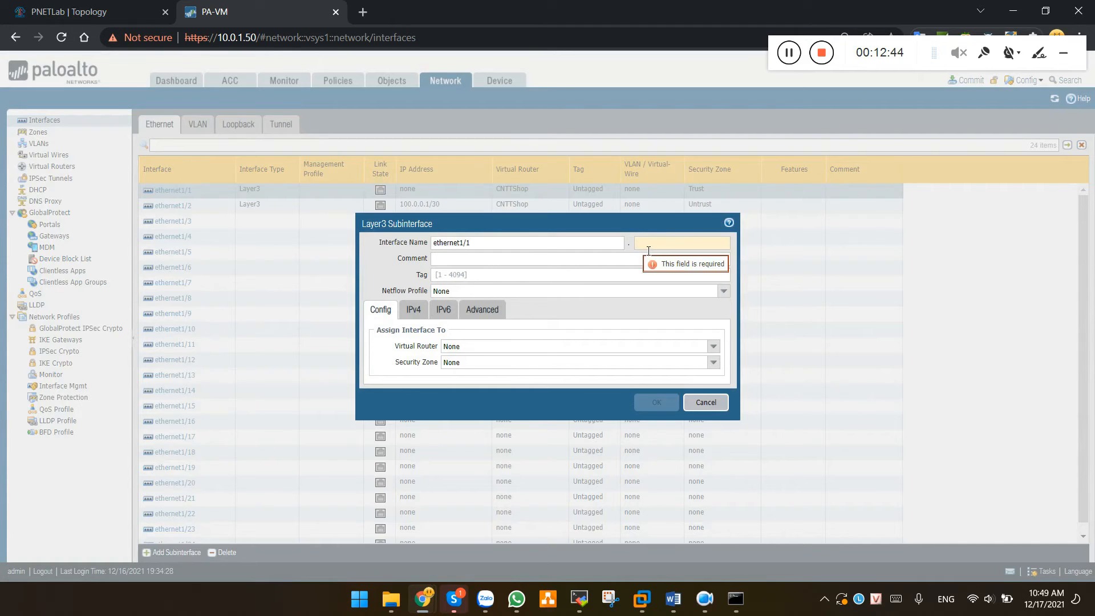
{"action": "type", "text": "10"}
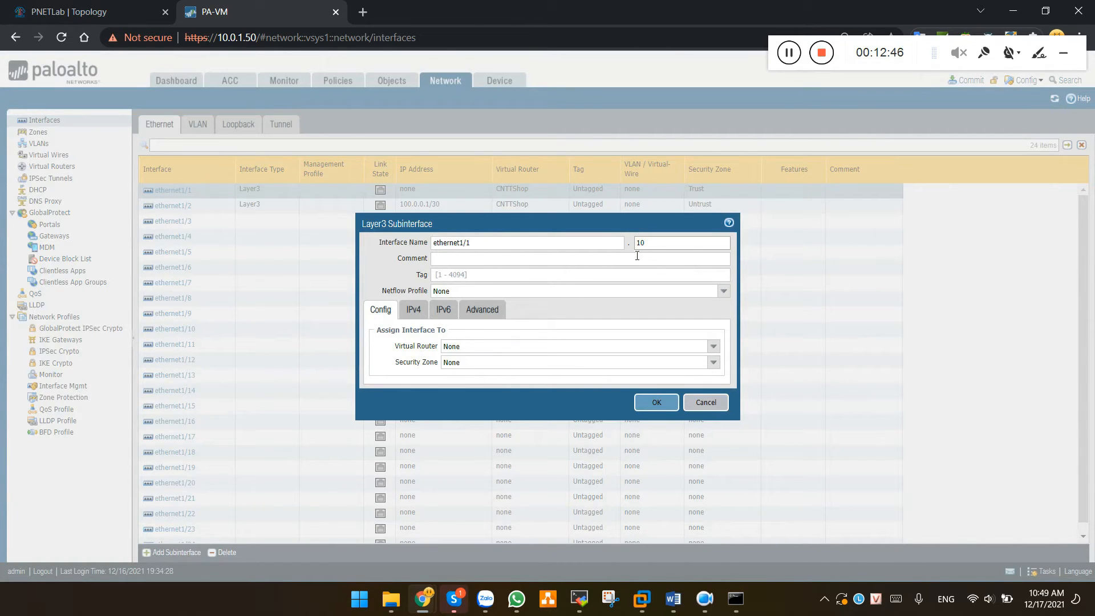
{"action": "left_click", "coordinate": [478, 280]}
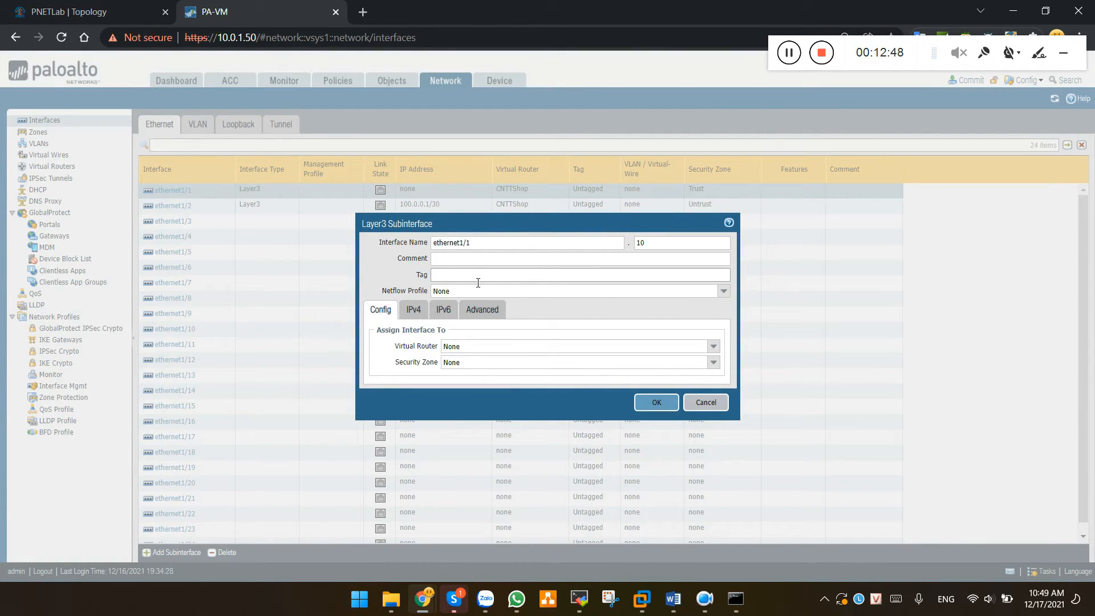
{"action": "type", "text": "10"}
{"action": "left_click", "coordinate": [698, 340]}
{"action": "left_click", "coordinate": [468, 374]}
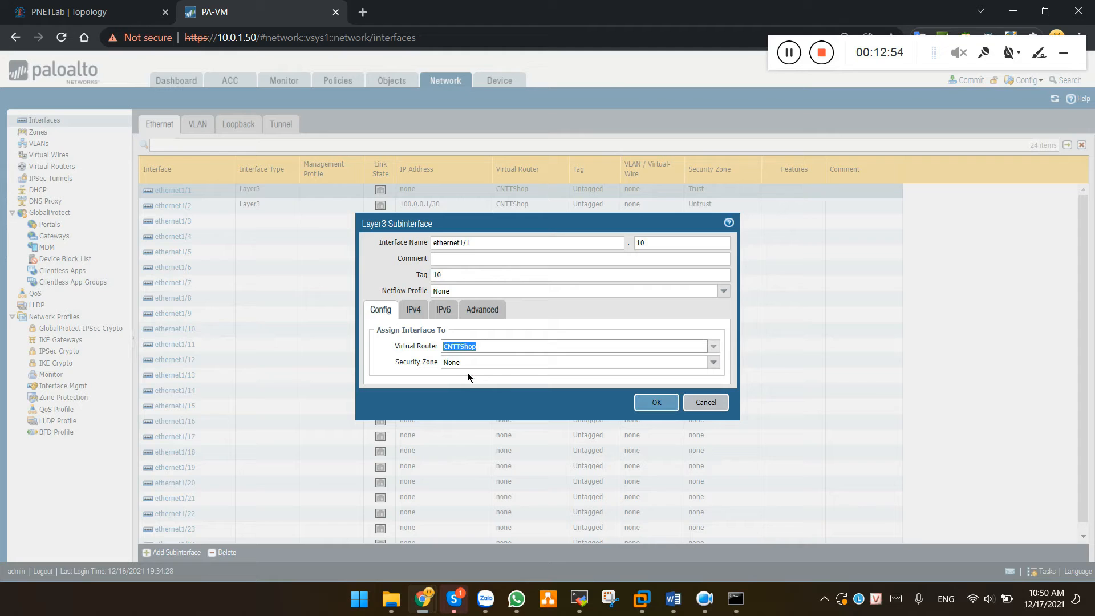
{"action": "left_click", "coordinate": [714, 364]}
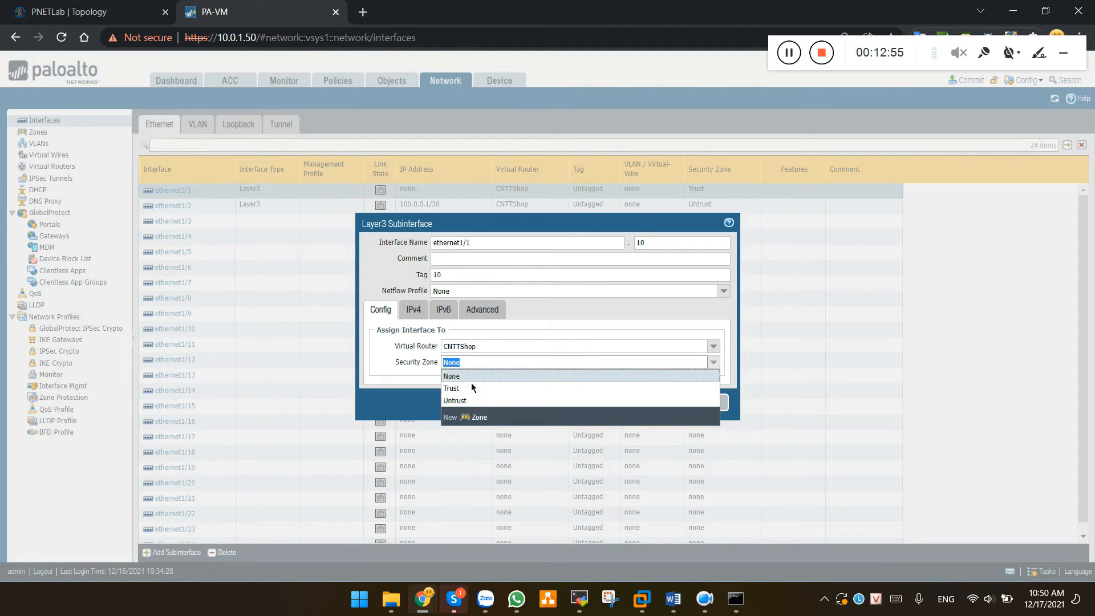
{"action": "left_click", "coordinate": [451, 389]}
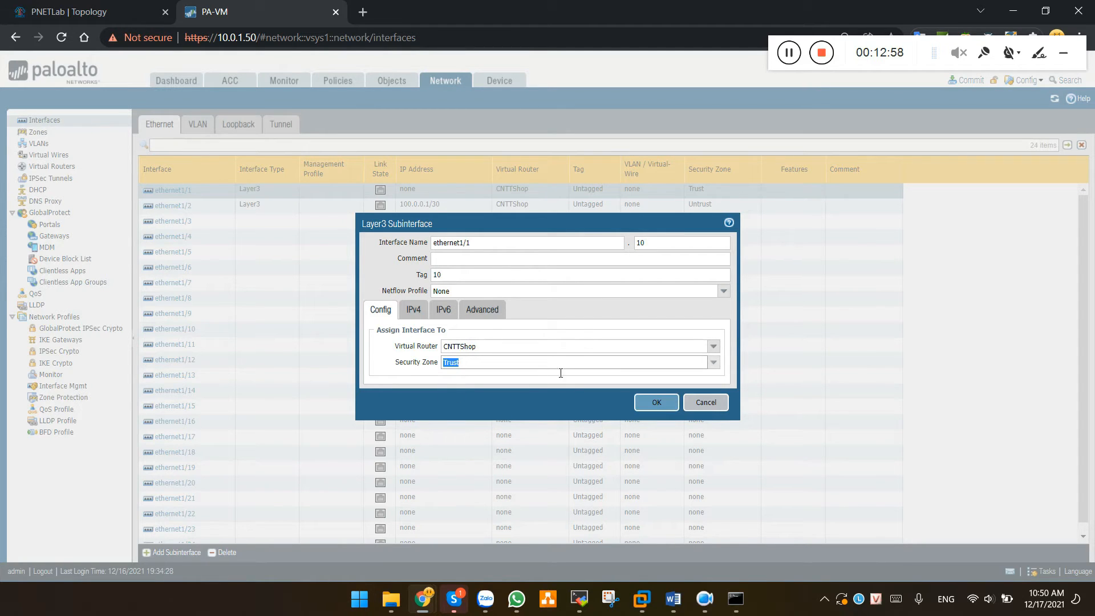
Assign IPv4 address 10.0.0.1/24 and save subinterface ethernet1/1.10
{"action": "left_click", "coordinate": [416, 313]}
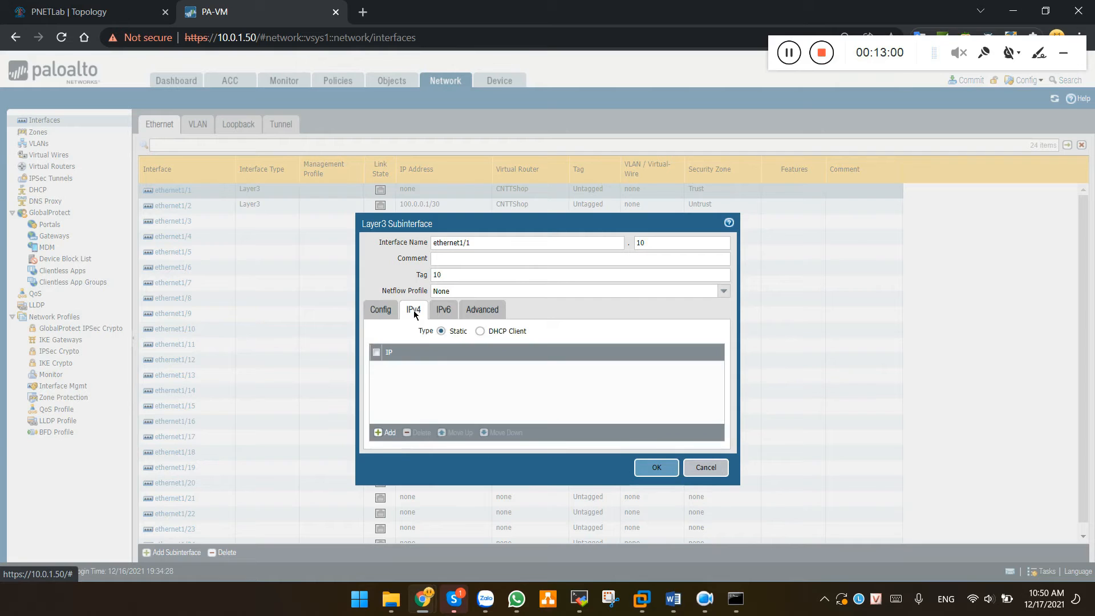
{"action": "left_click", "coordinate": [384, 433]}
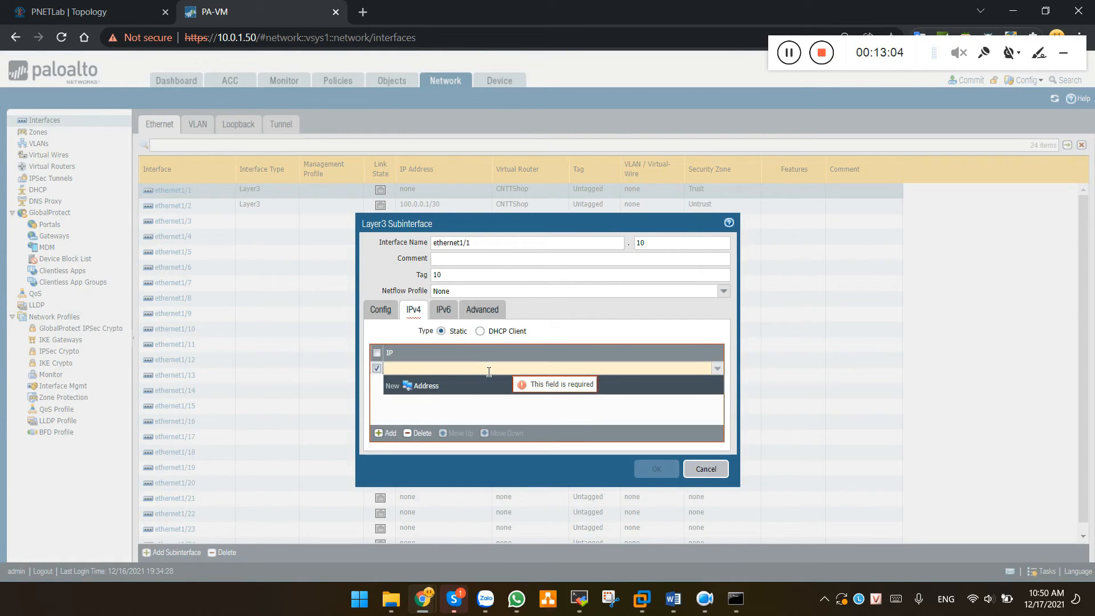
{"action": "type", "text": "10.0.0.1/24"}
{"action": "left_click", "coordinate": [474, 410]}
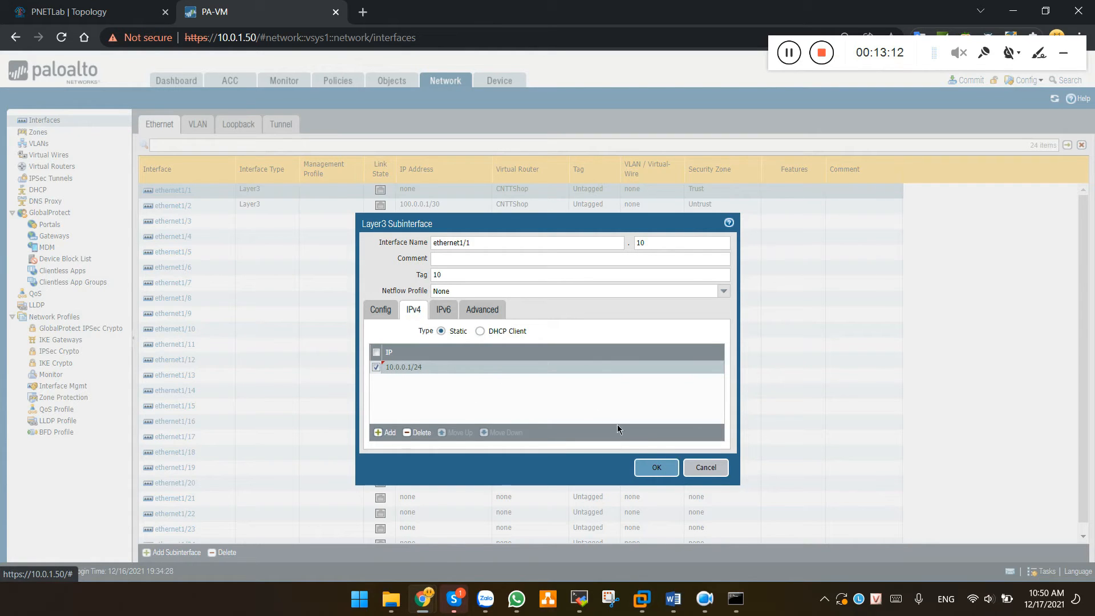
{"action": "left_click", "coordinate": [657, 468]}
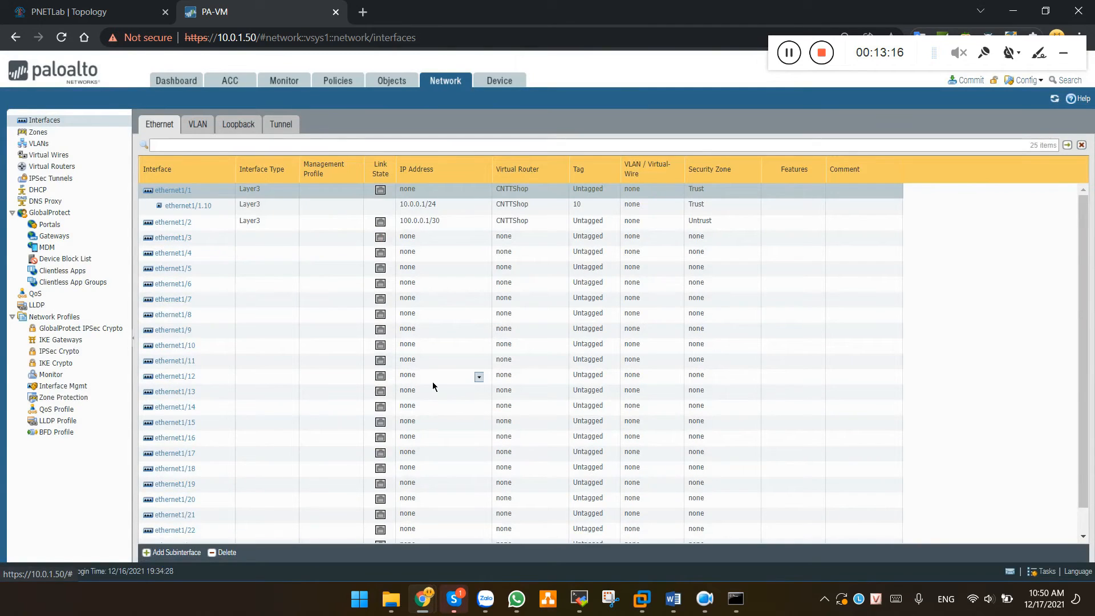
Create subinterface ethernet1/1.20 with tag 20 on CNTTShop in the Trust zone
{"action": "left_click", "coordinate": [180, 554]}
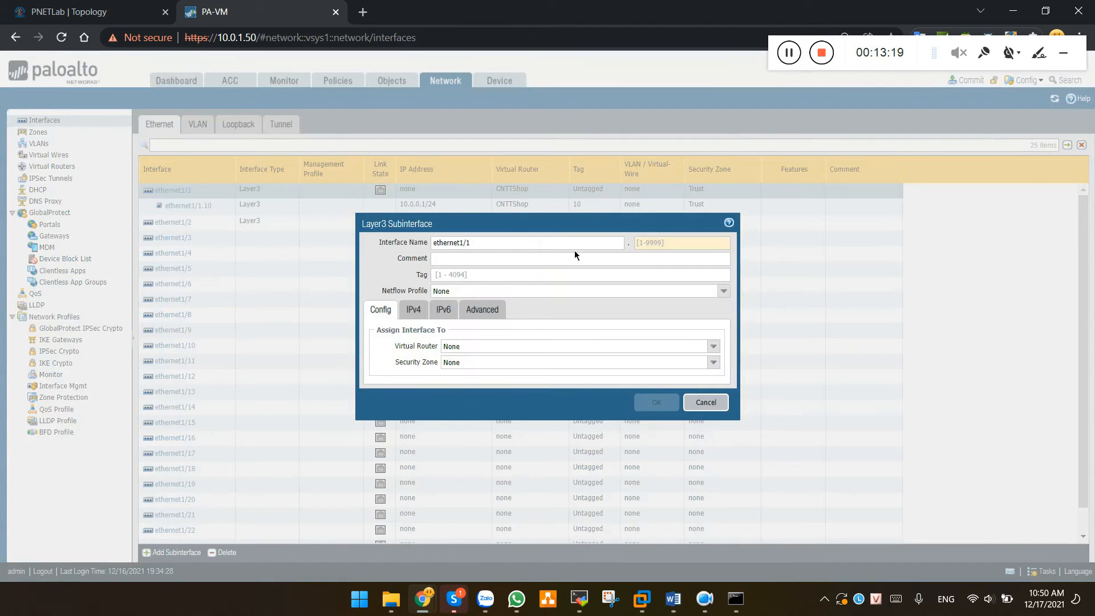
{"action": "type", "text": "20"}
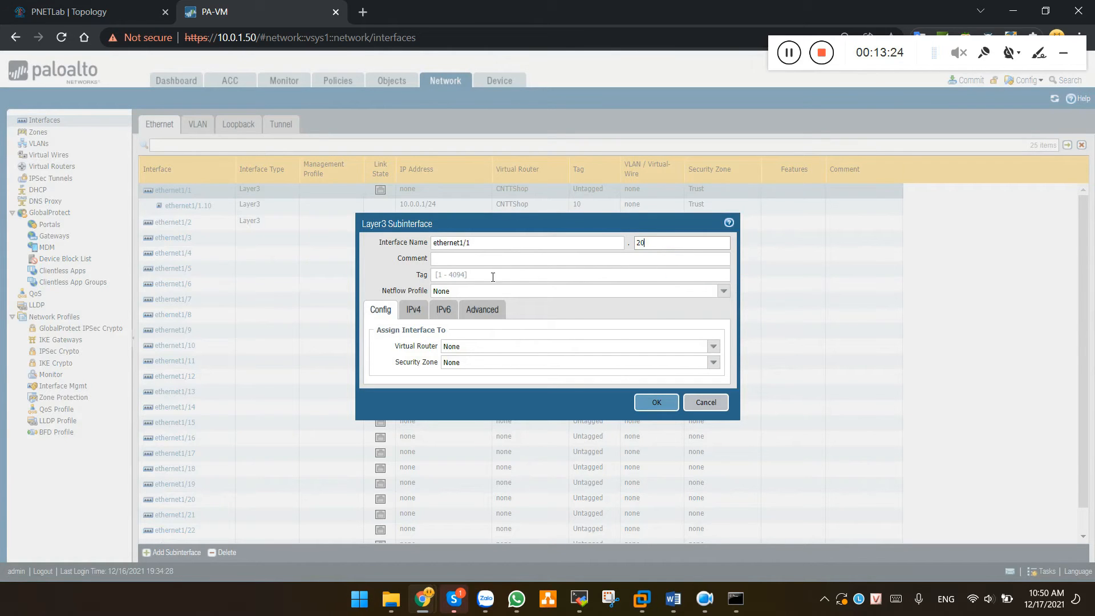
{"action": "left_click", "coordinate": [463, 274]}
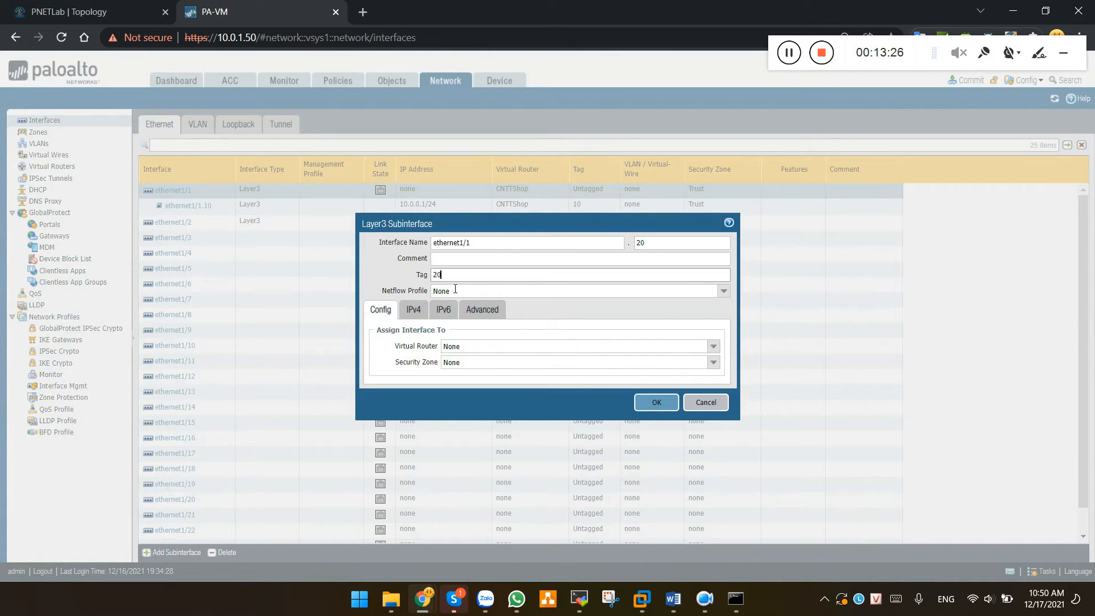
{"action": "left_click", "coordinate": [713, 346]}
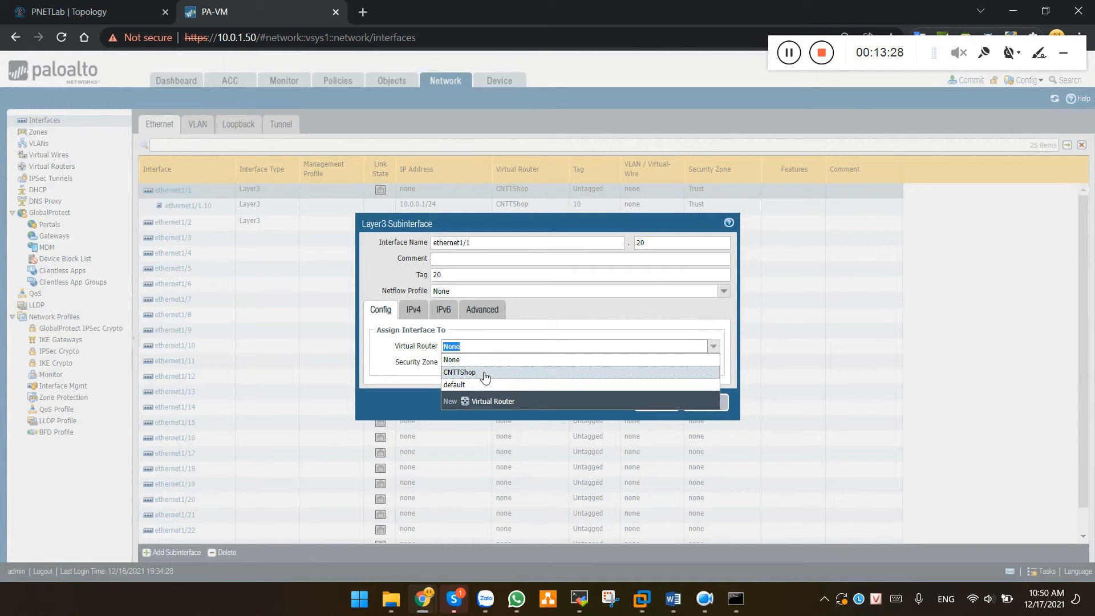
{"action": "left_click", "coordinate": [467, 373]}
{"action": "left_click", "coordinate": [713, 362]}
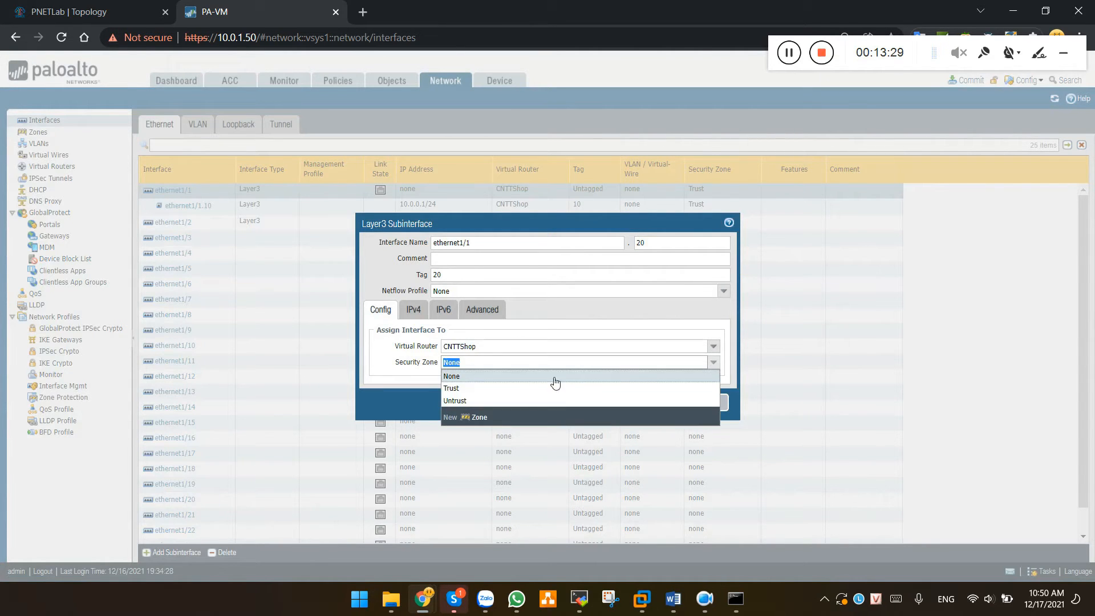
{"action": "left_click", "coordinate": [456, 389]}
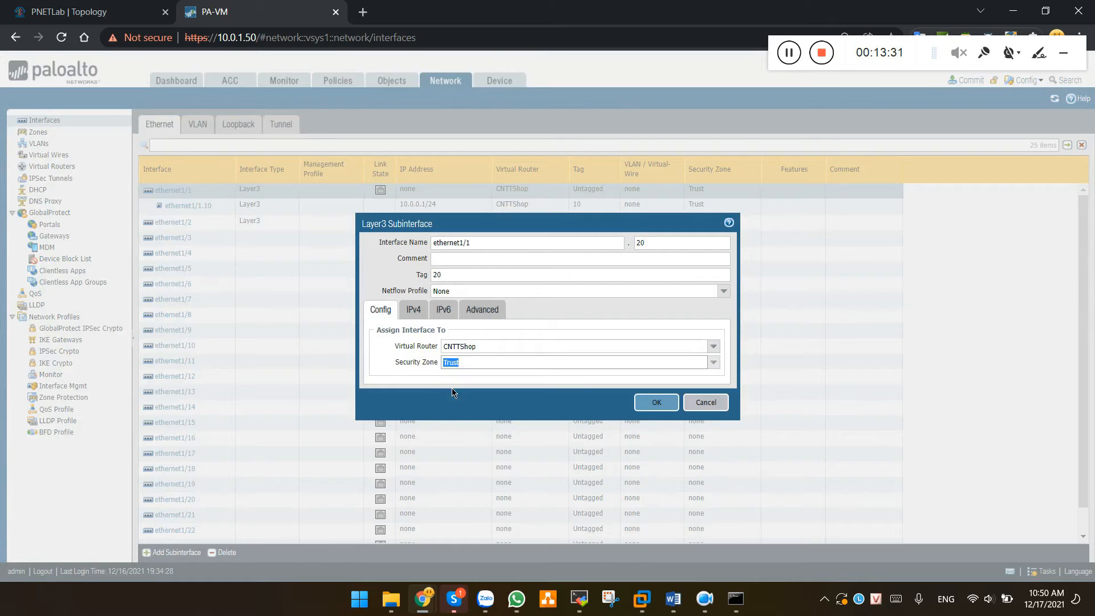
Assign IPv4 address 11.0.0.1/24 and save subinterface ethernet1/1.20
{"action": "left_click", "coordinate": [419, 311]}
{"action": "left_click", "coordinate": [387, 433]}
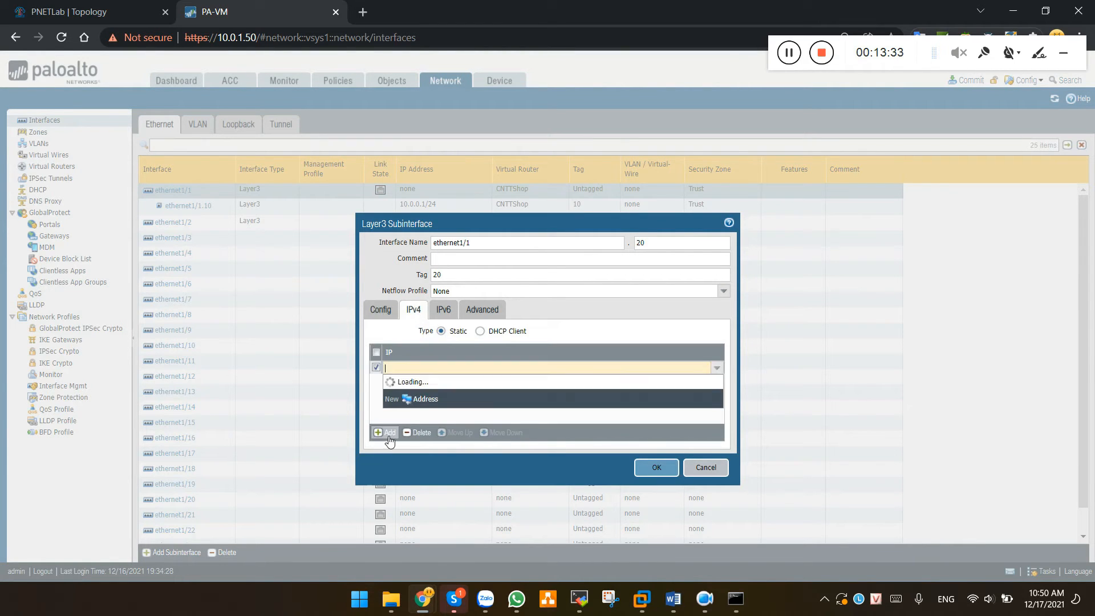
{"action": "type", "text": "11.0.0.1/24"}
{"action": "left_click", "coordinate": [542, 413]}
{"action": "left_click", "coordinate": [680, 468]}
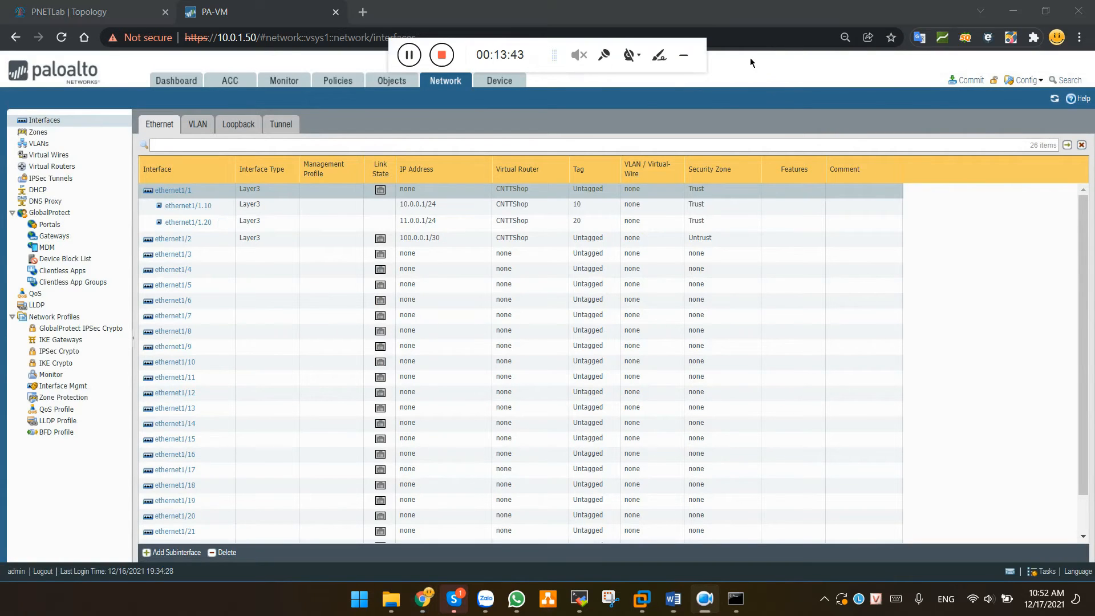
Change ethernet1/2's IPv4 address from 100.0.0.1/30 to 100.0.0.2/30 and save it
{"action": "left_click", "coordinate": [183, 242]}
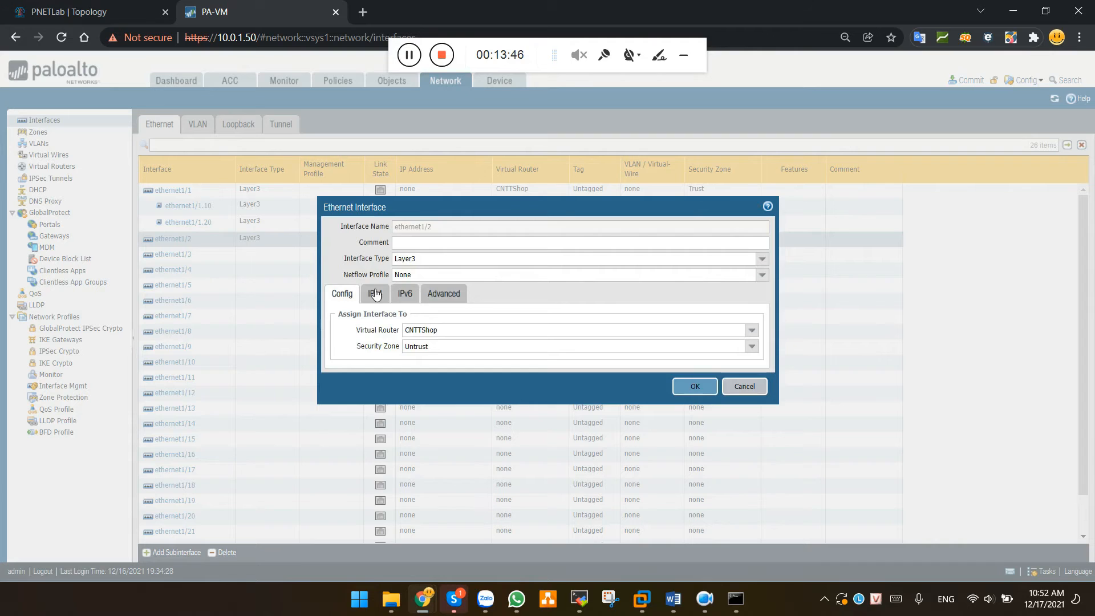
{"action": "left_click", "coordinate": [376, 293]}
{"action": "double_click", "coordinate": [374, 353]}
{"action": "key", "text": "Right"}
{"action": "key", "text": "shift+Left"}
{"action": "type", "text": "2"}
{"action": "left_click", "coordinate": [447, 395]}
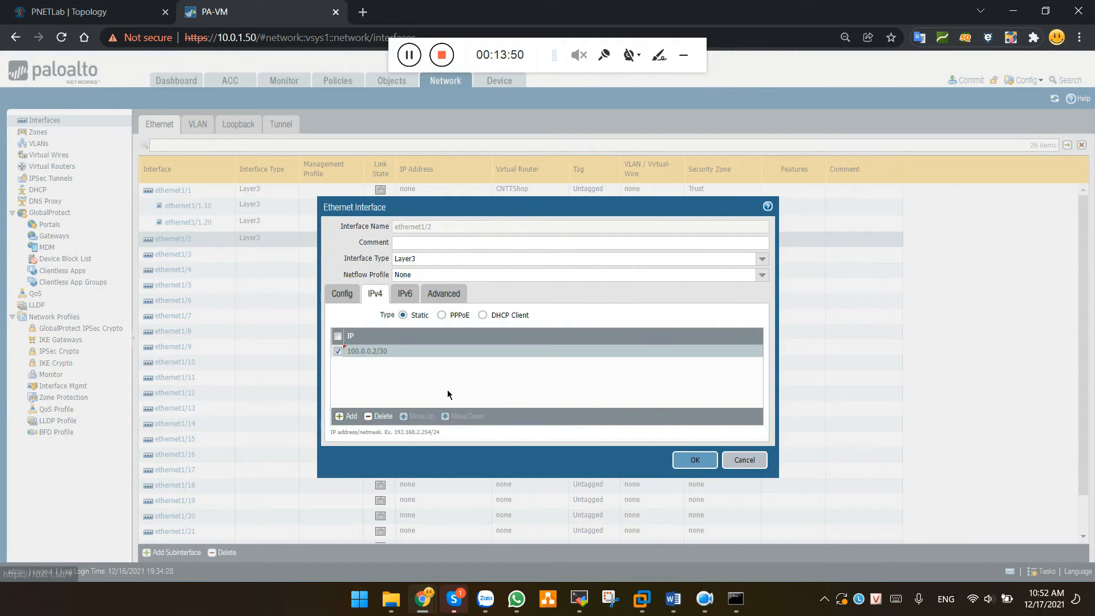
{"action": "left_click", "coordinate": [695, 460]}
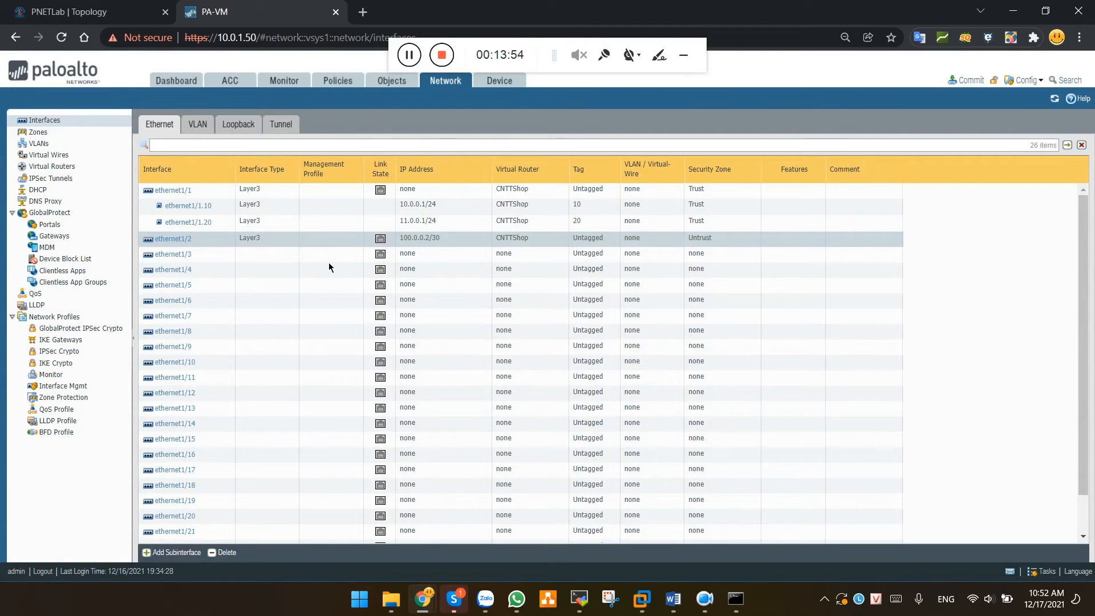
{"action": "key", "text": "alt+Tab"}
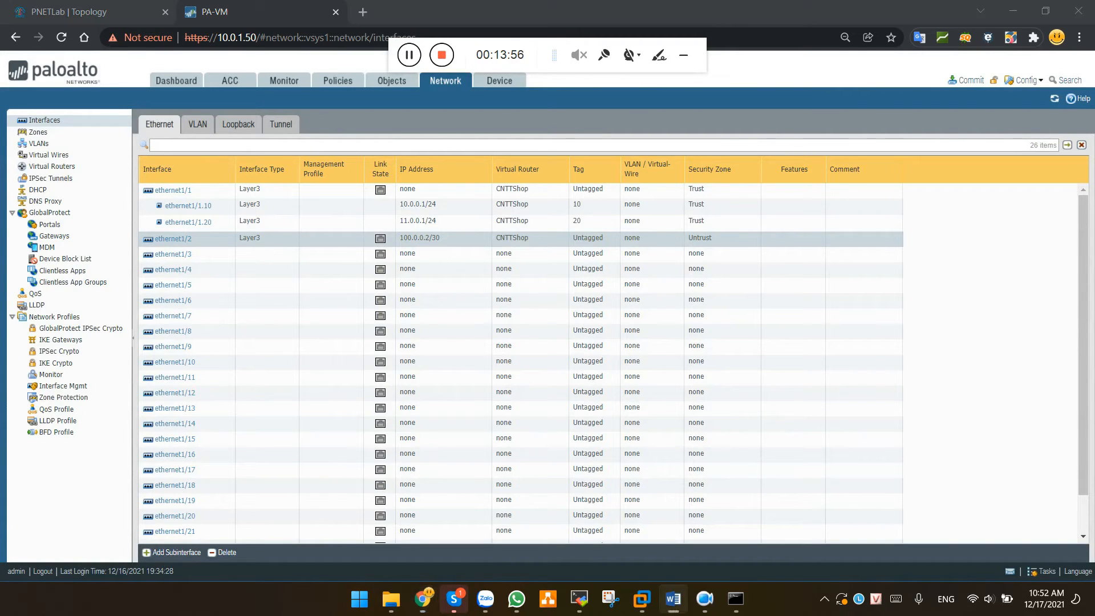
{"action": "left_click", "coordinate": [416, 53]}
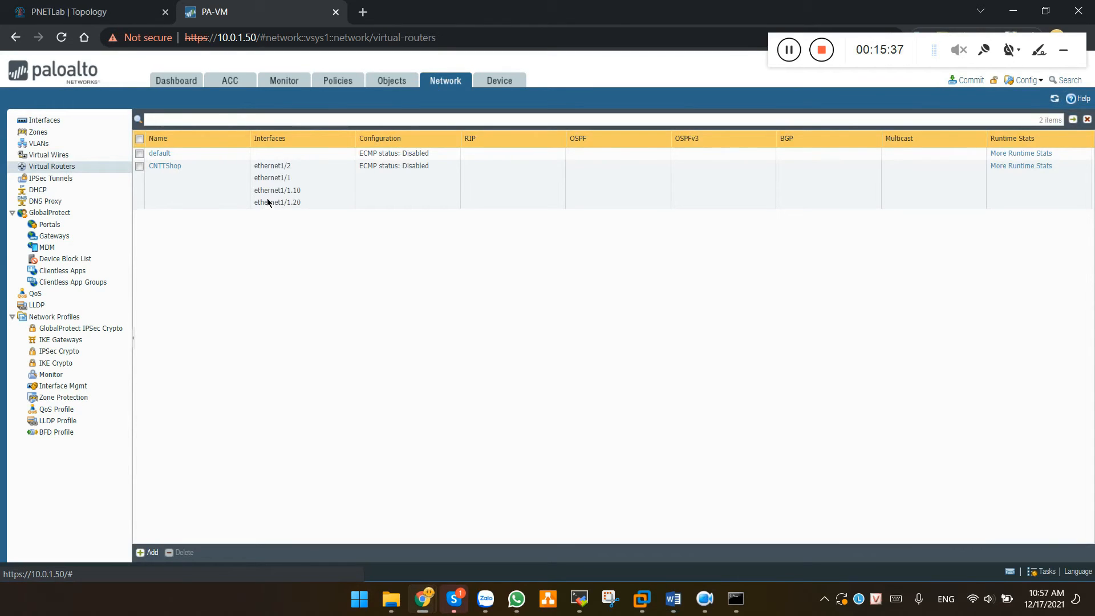
Add a CNTTShop static route named Default-route with destination 0.0.0.0/0
{"action": "left_click", "coordinate": [166, 166]}
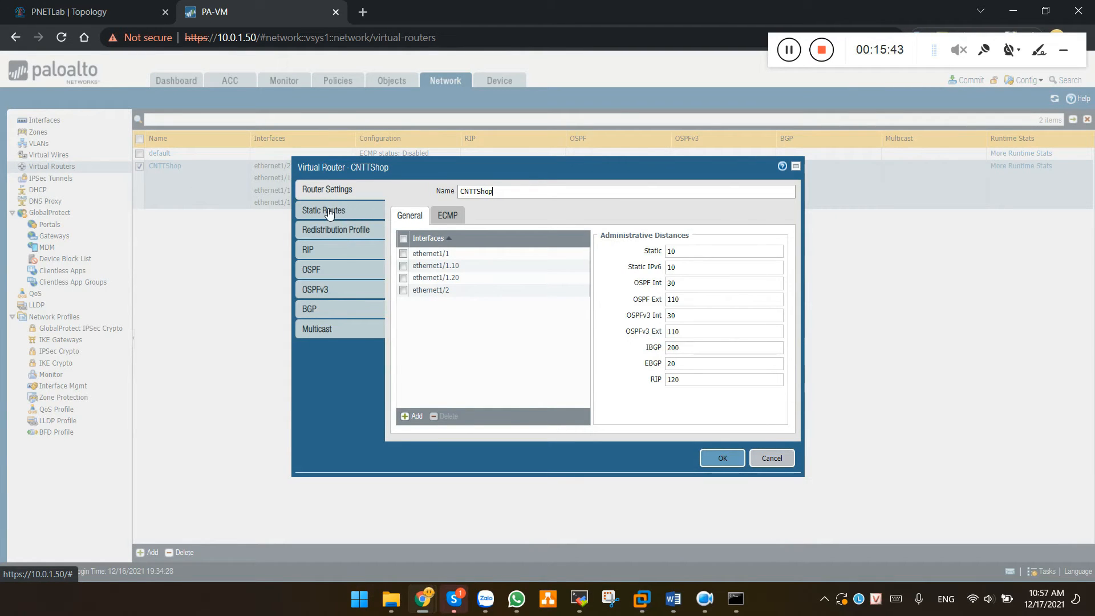
{"action": "left_click", "coordinate": [329, 213]}
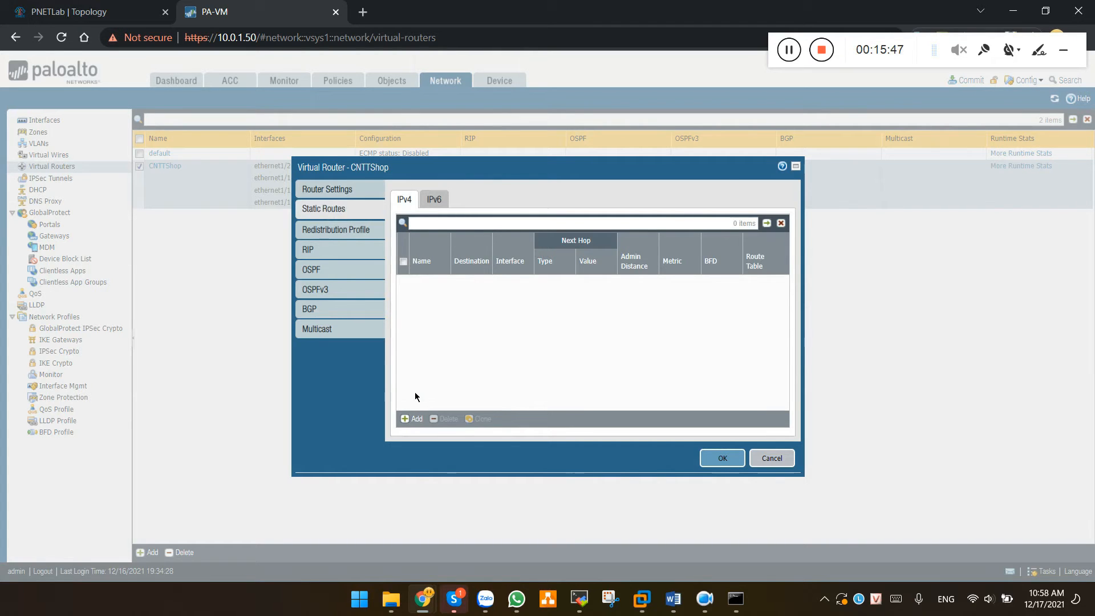
{"action": "left_click", "coordinate": [412, 419]}
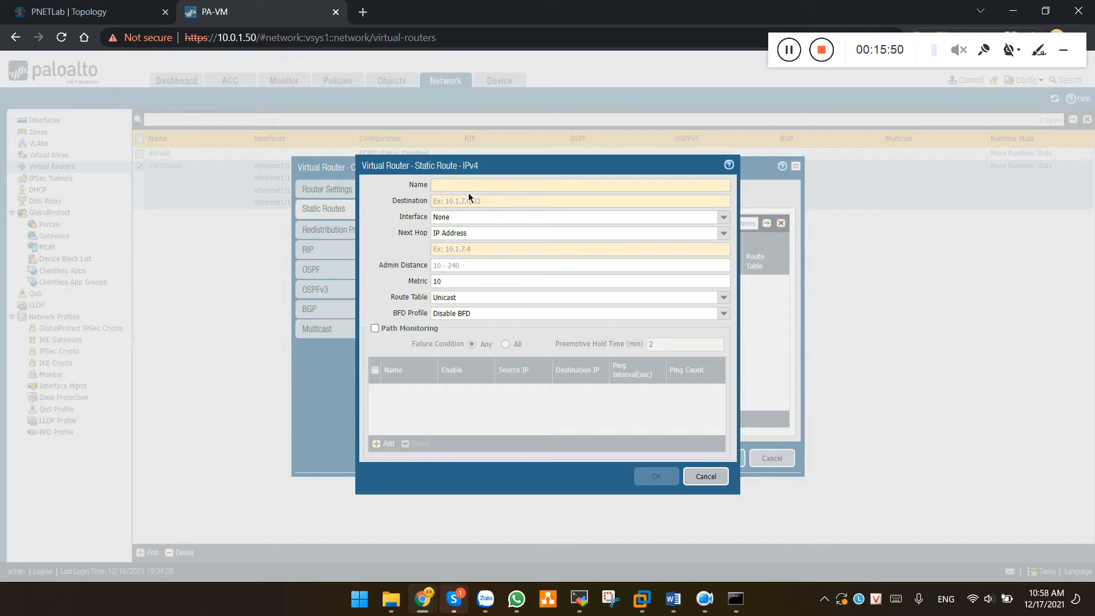
{"action": "type", "text": "Default-route"}
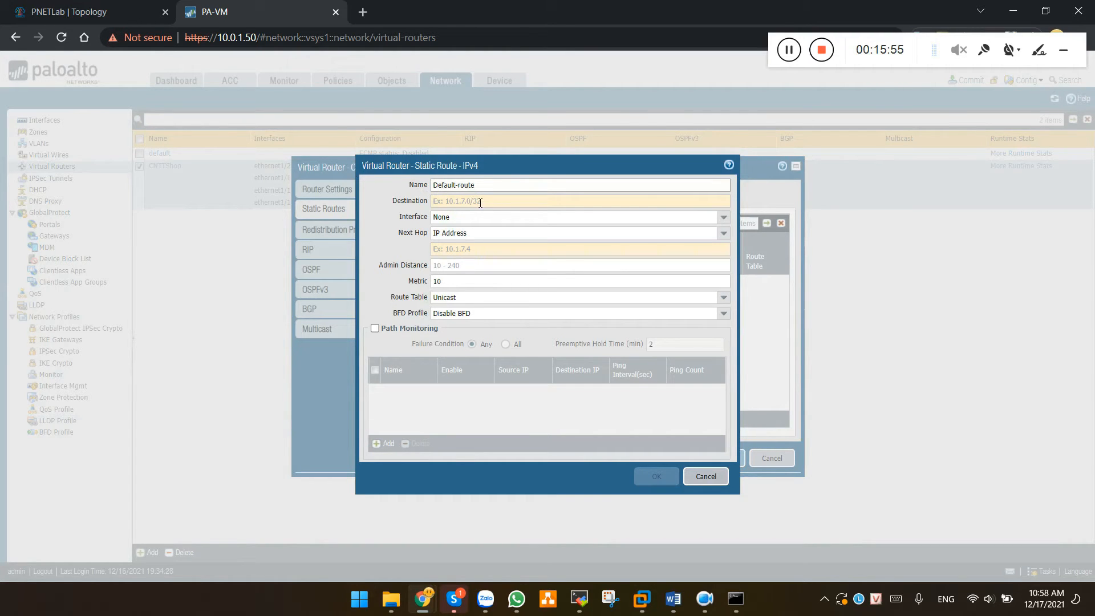
{"action": "left_click", "coordinate": [492, 210]}
{"action": "type", "text": "0.0.0.0"}
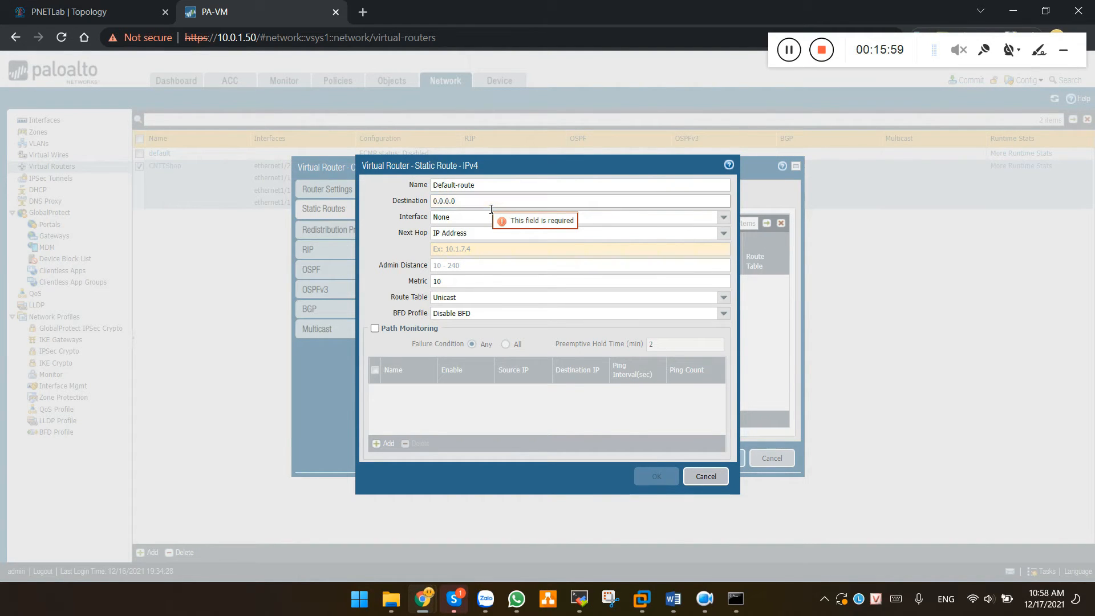
{"action": "type", "text": "/0"}
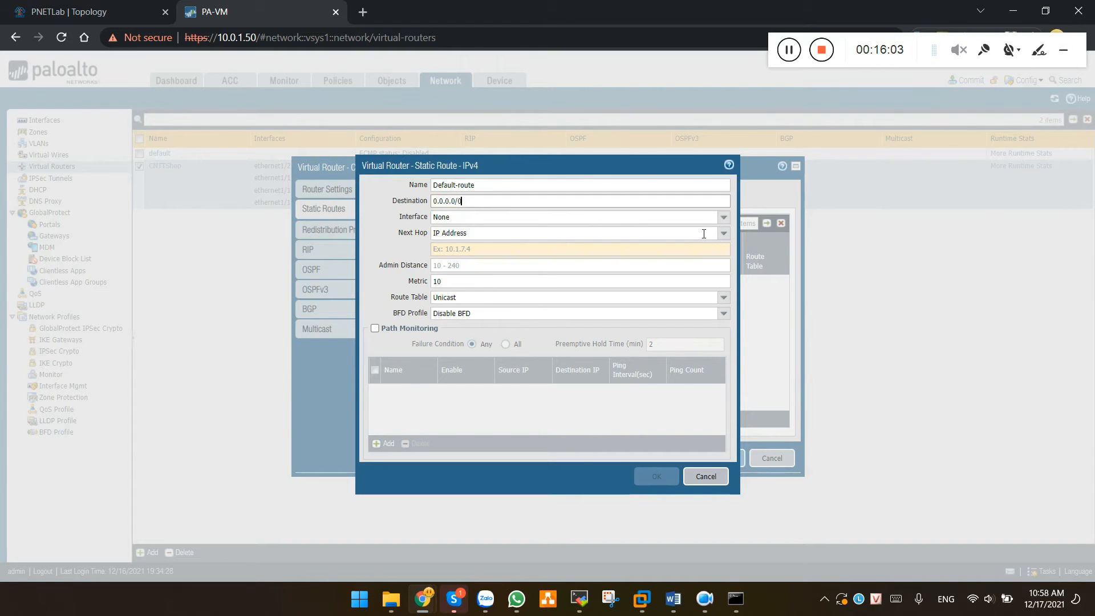
Send the route out ethernet1/2 with next hop IP 100.0.0.1 and save the router
{"action": "left_click", "coordinate": [723, 217]}
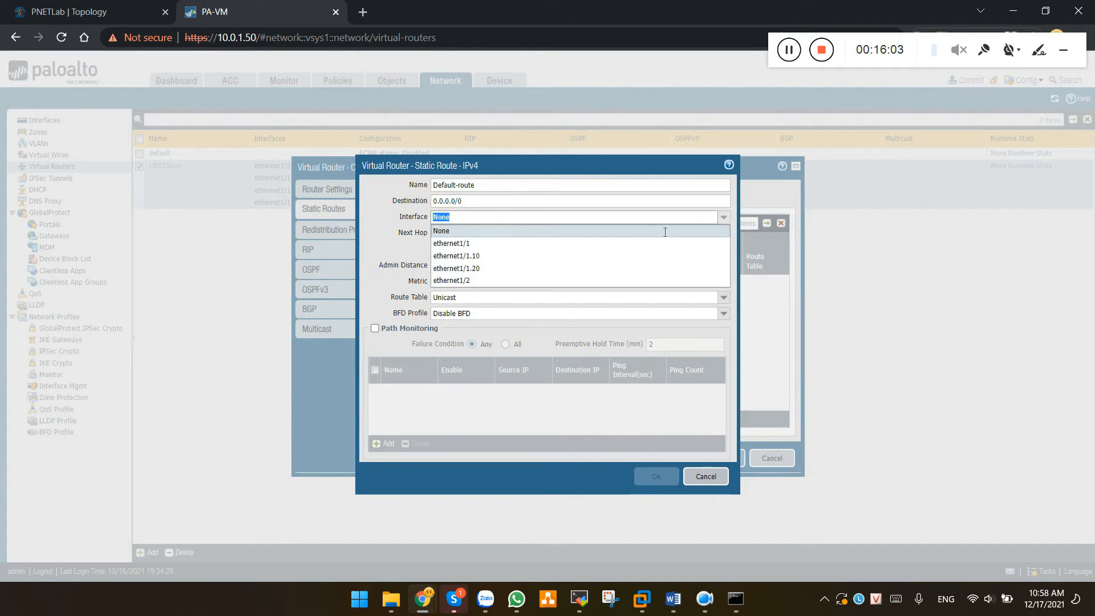
{"action": "left_click", "coordinate": [473, 280]}
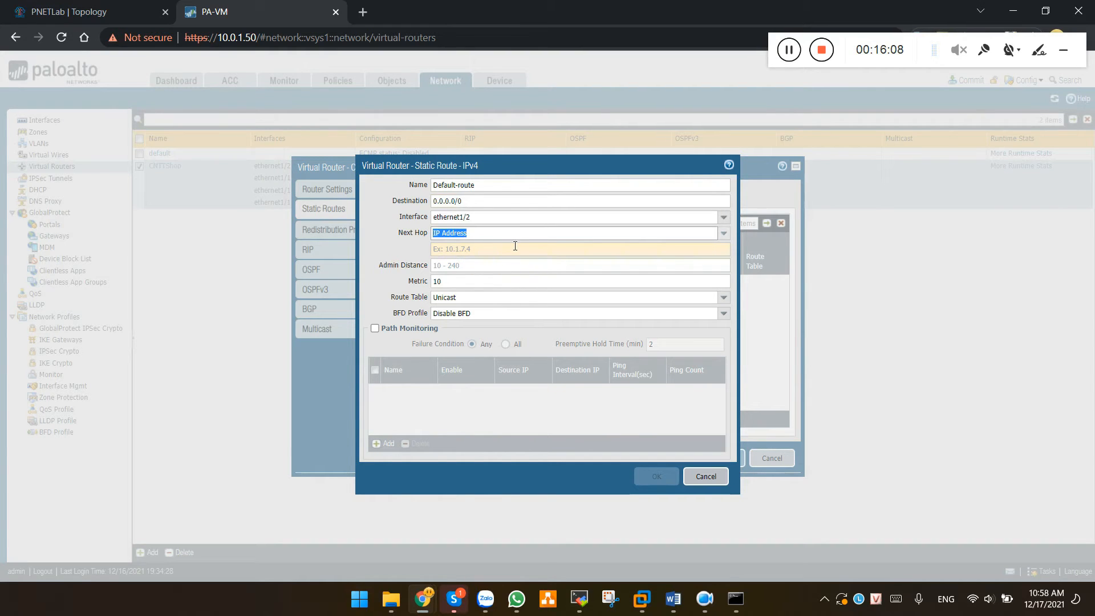
{"action": "left_click", "coordinate": [725, 235]}
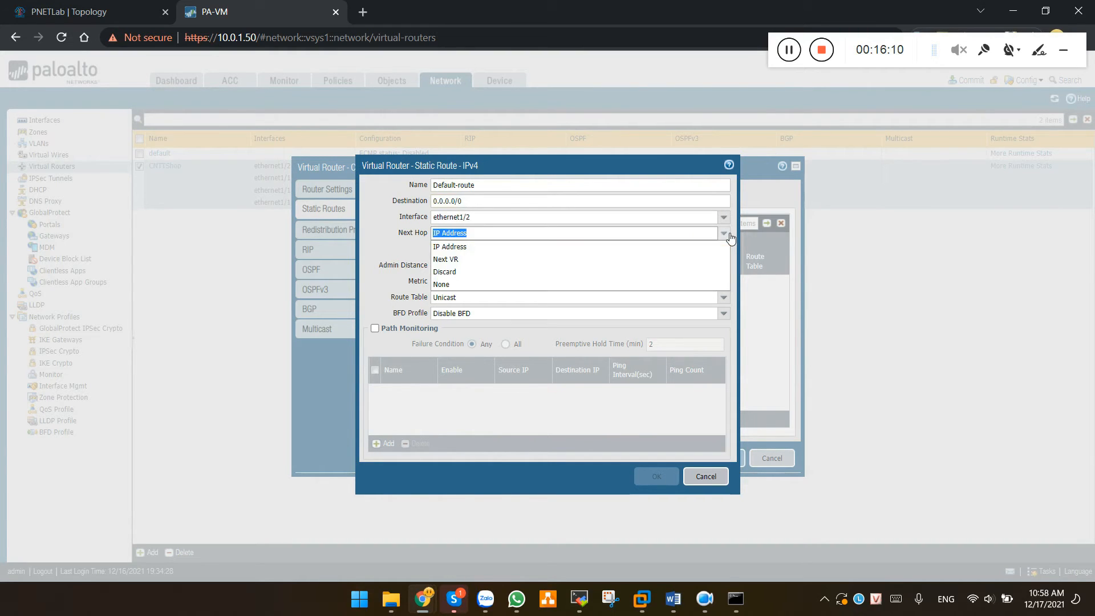
{"action": "left_click", "coordinate": [726, 235]}
{"action": "key", "text": "Tab"}
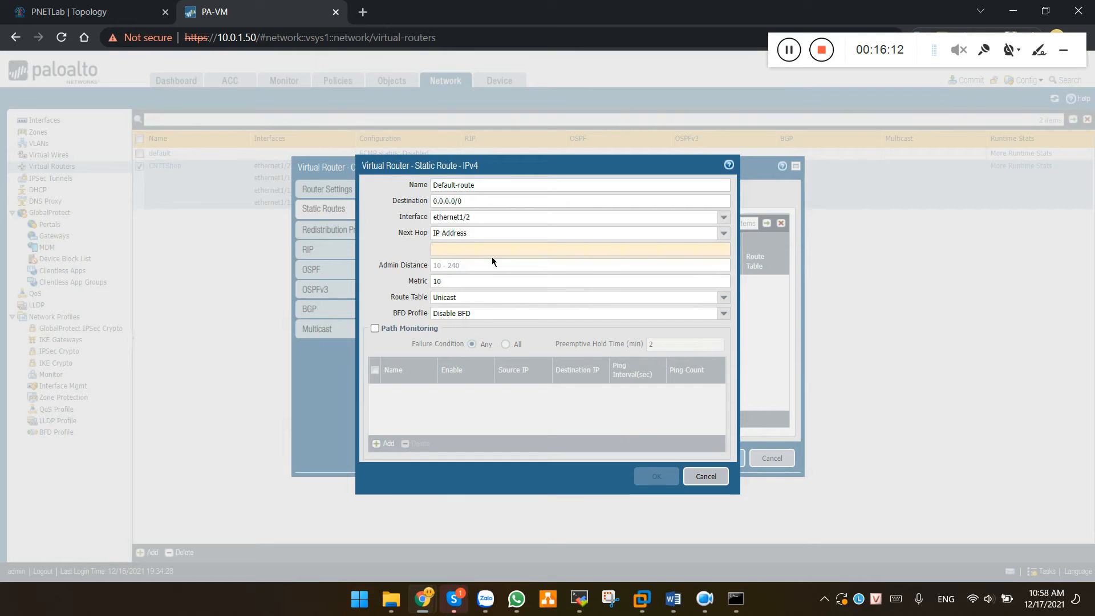
{"action": "type", "text": "100.0.0."}
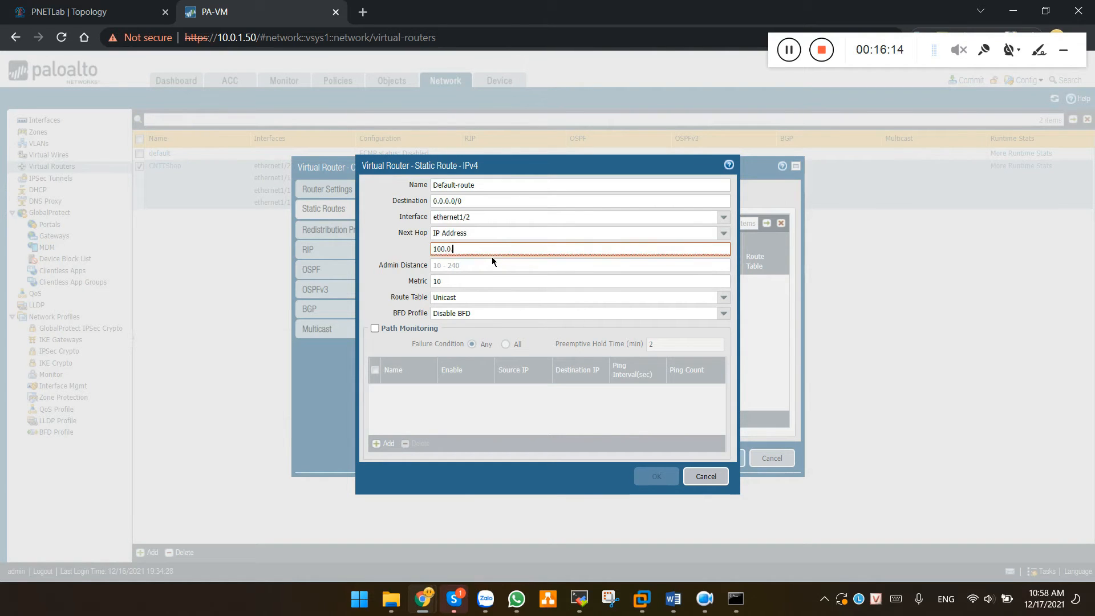
{"action": "type", "text": "1"}
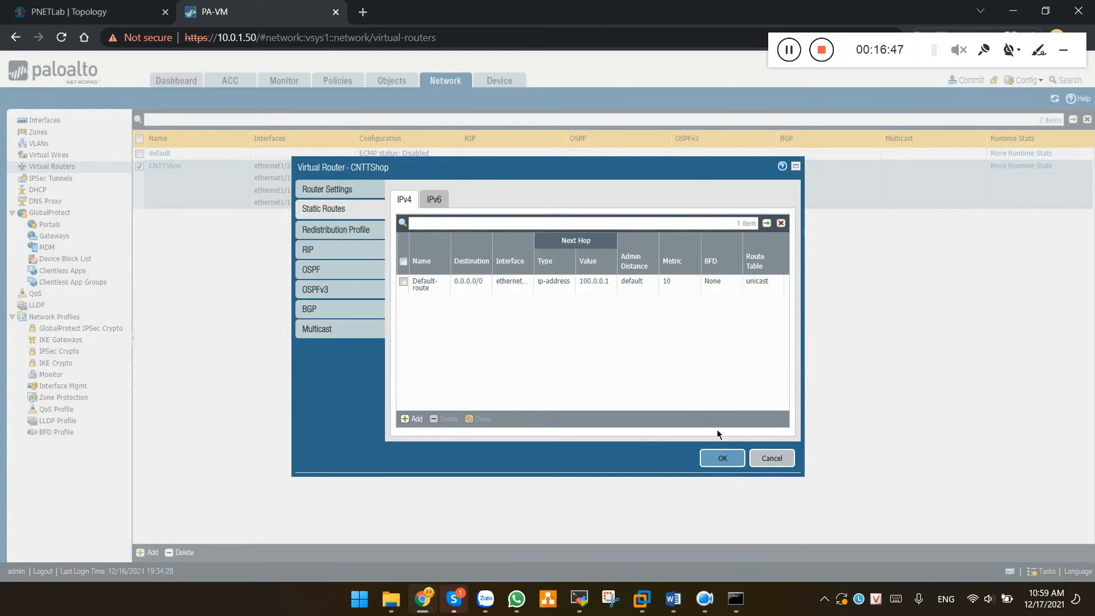
{"action": "left_click", "coordinate": [725, 458]}
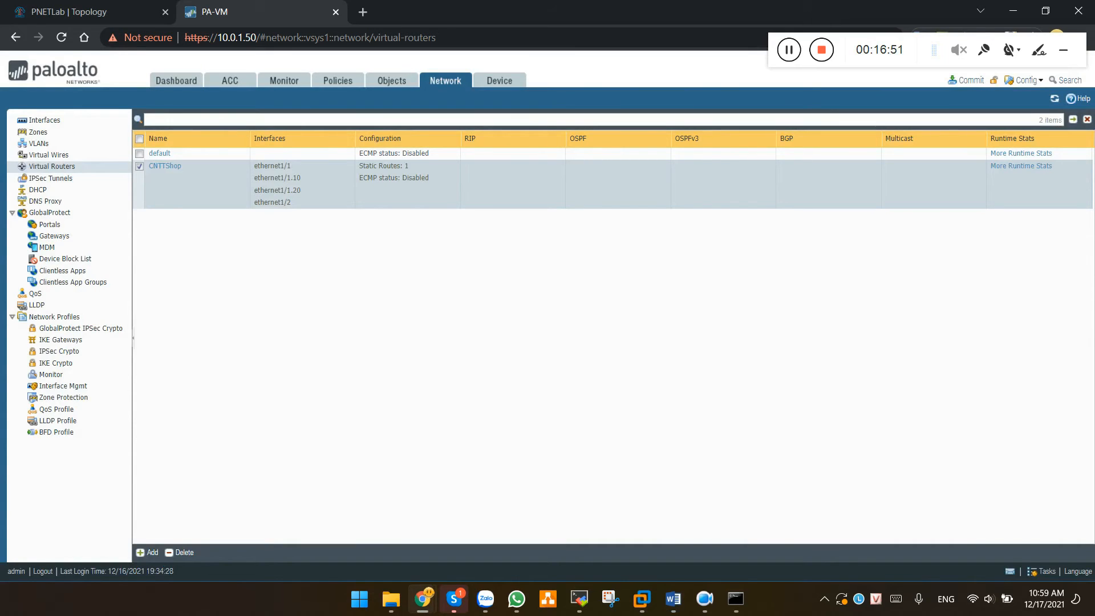
Create address object IP_VLAN_10 as 10.0.0.0/24
{"action": "key", "text": "alt+Tab"}
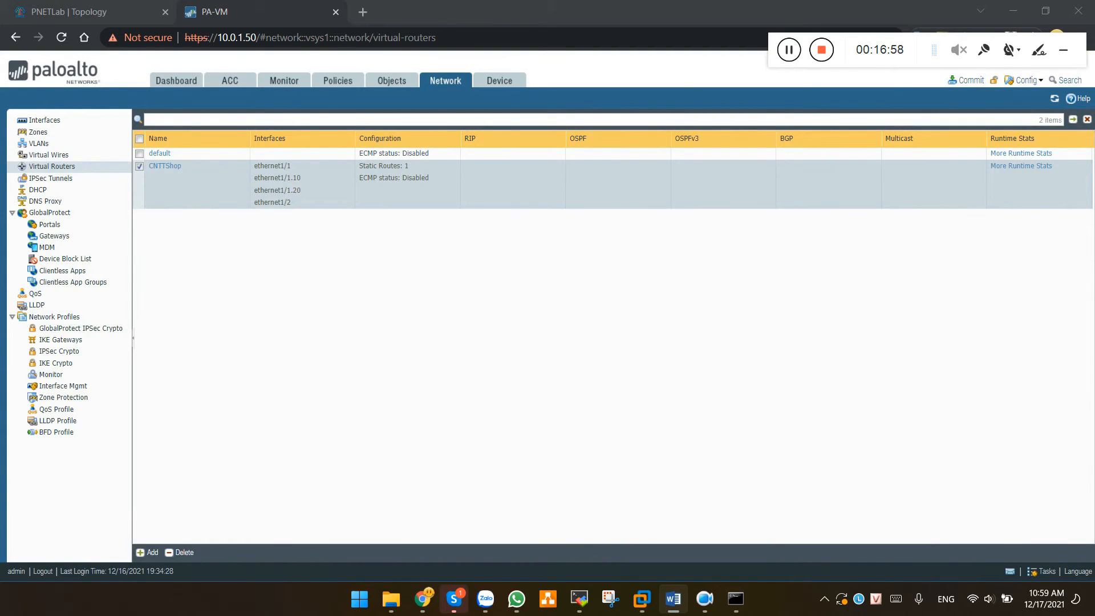
{"action": "left_click", "coordinate": [400, 83]}
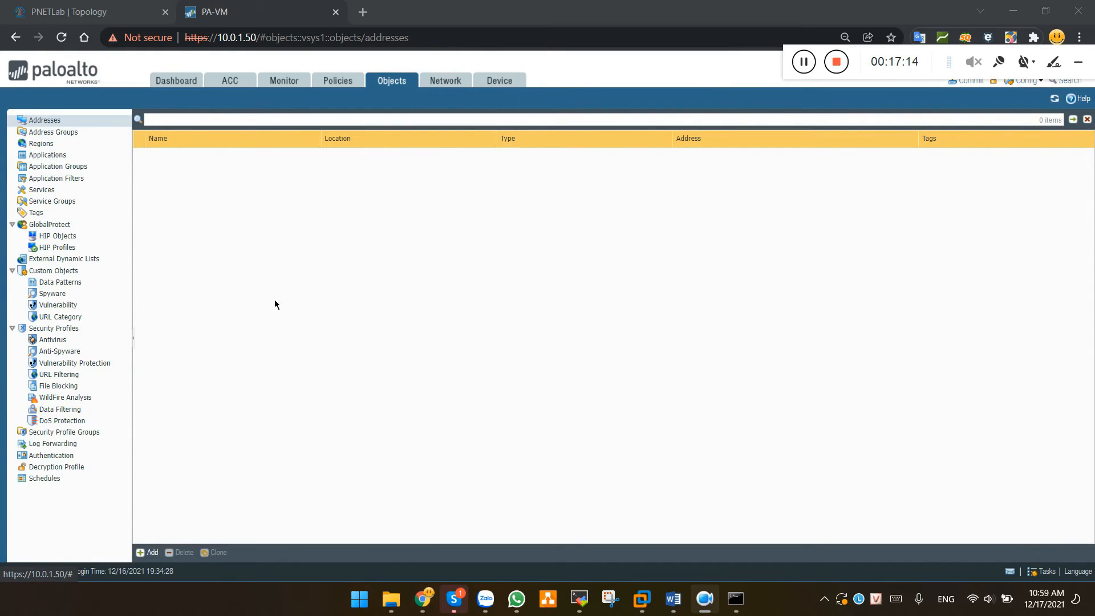
{"action": "left_click", "coordinate": [152, 553]}
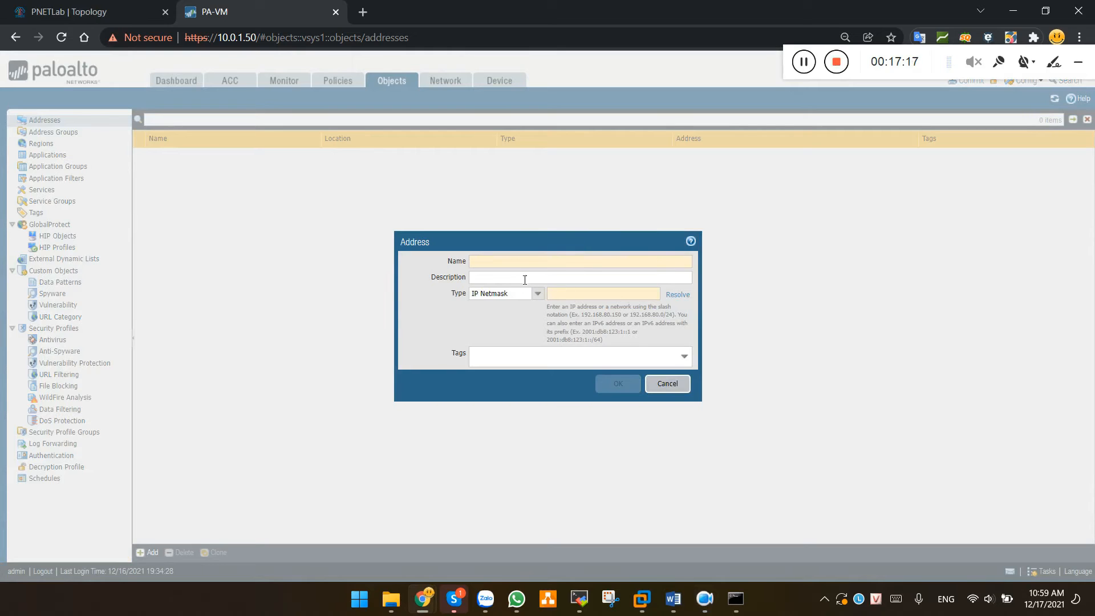
{"action": "type", "text": "IP_"}
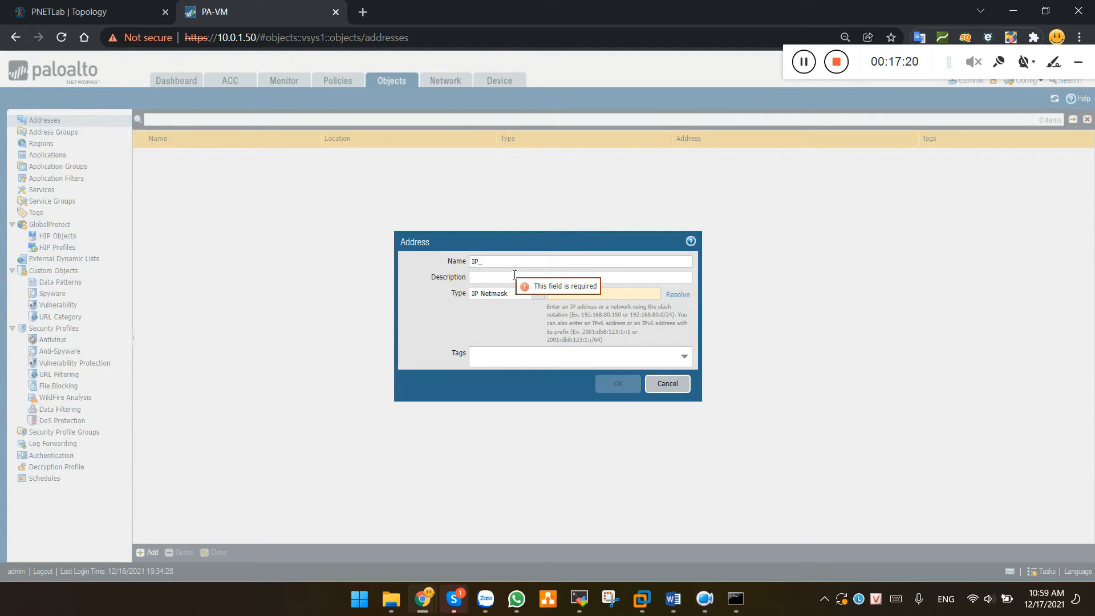
{"action": "type", "text": "VLAN_10"}
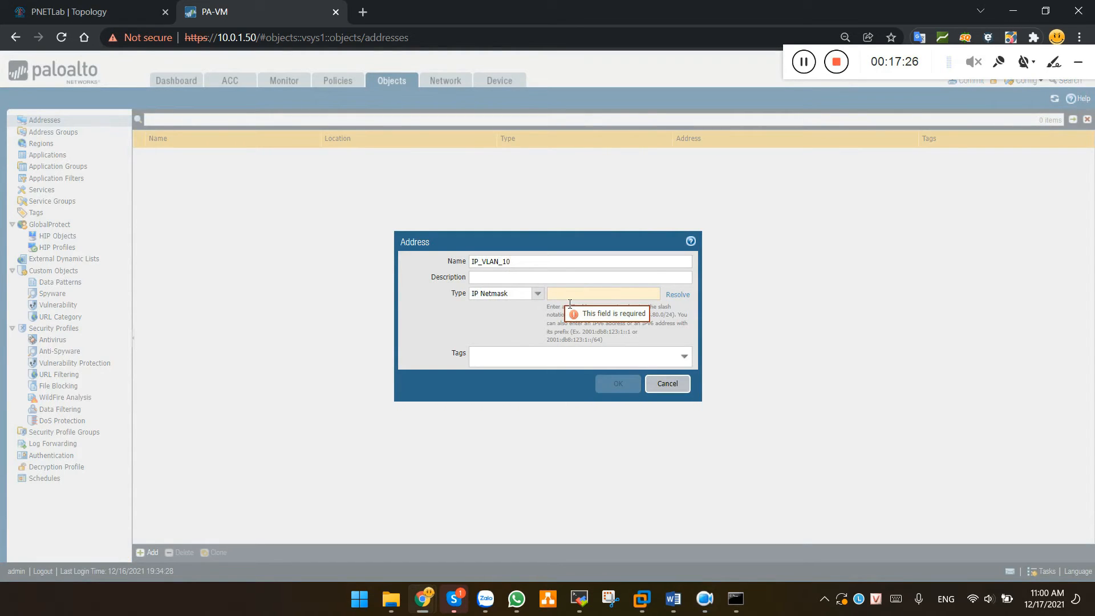
{"action": "type", "text": ".0.0.0/24"}
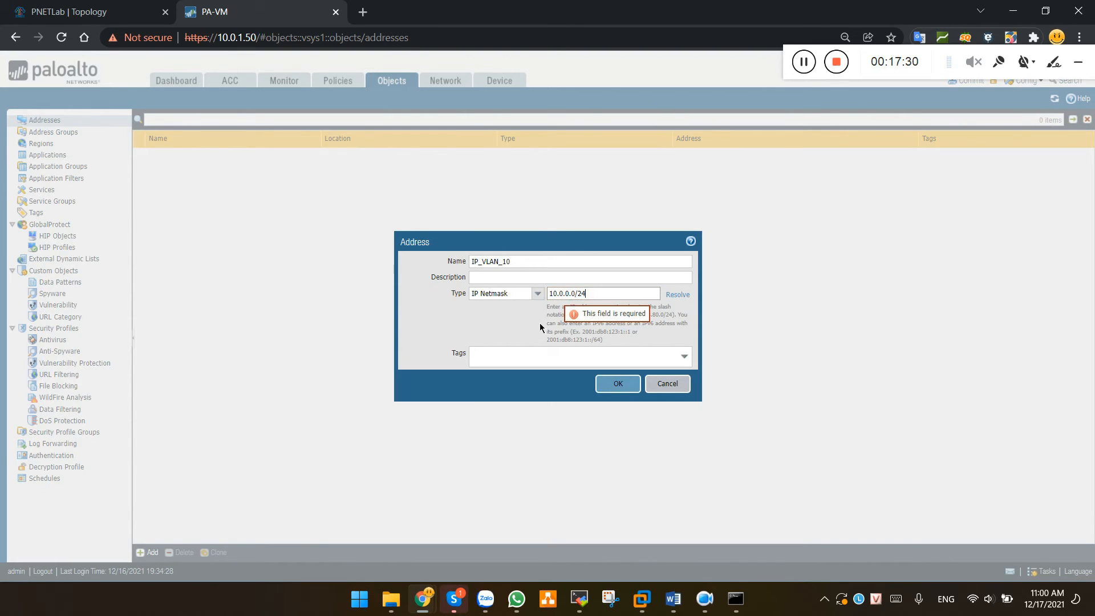
{"action": "left_click", "coordinate": [622, 383]}
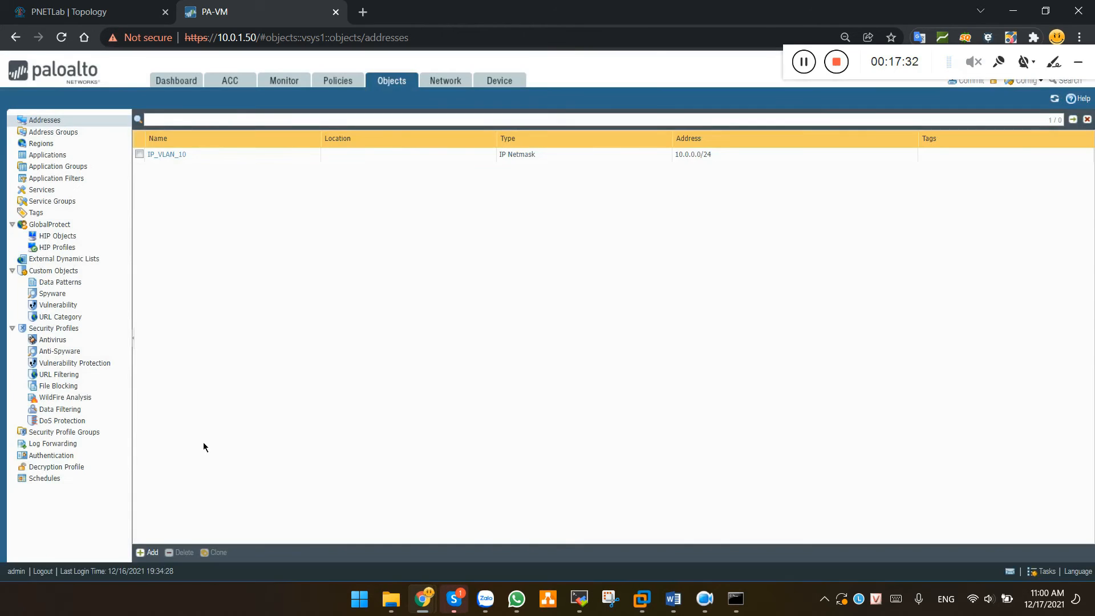
Create address object IP_VLAN_20 as 11.0.0.0/24
{"action": "left_click", "coordinate": [152, 552]}
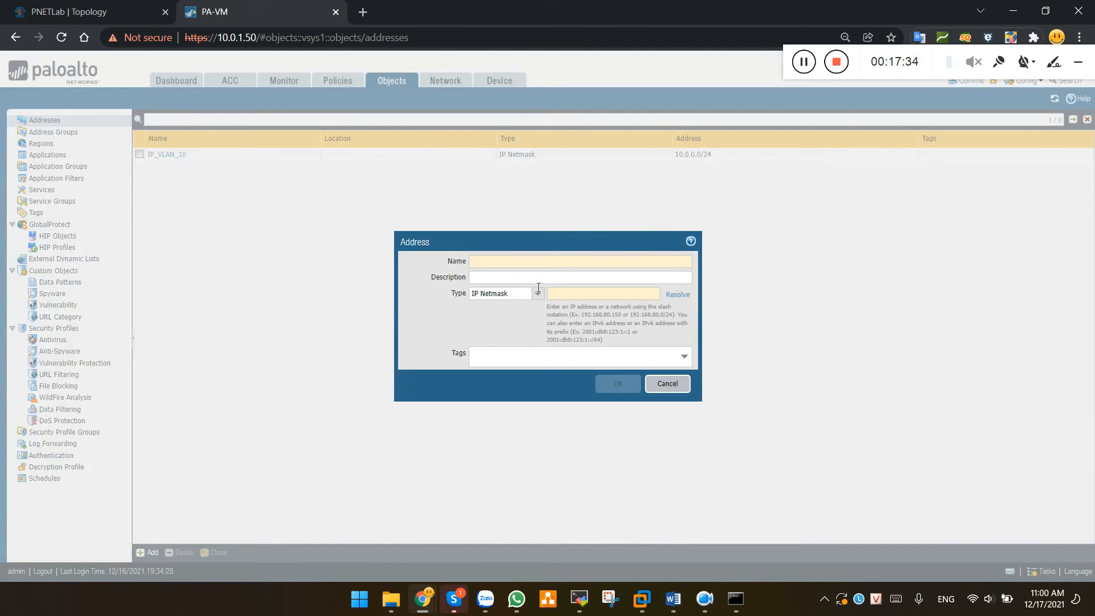
{"action": "type", "text": "IP_VLAN_20"}
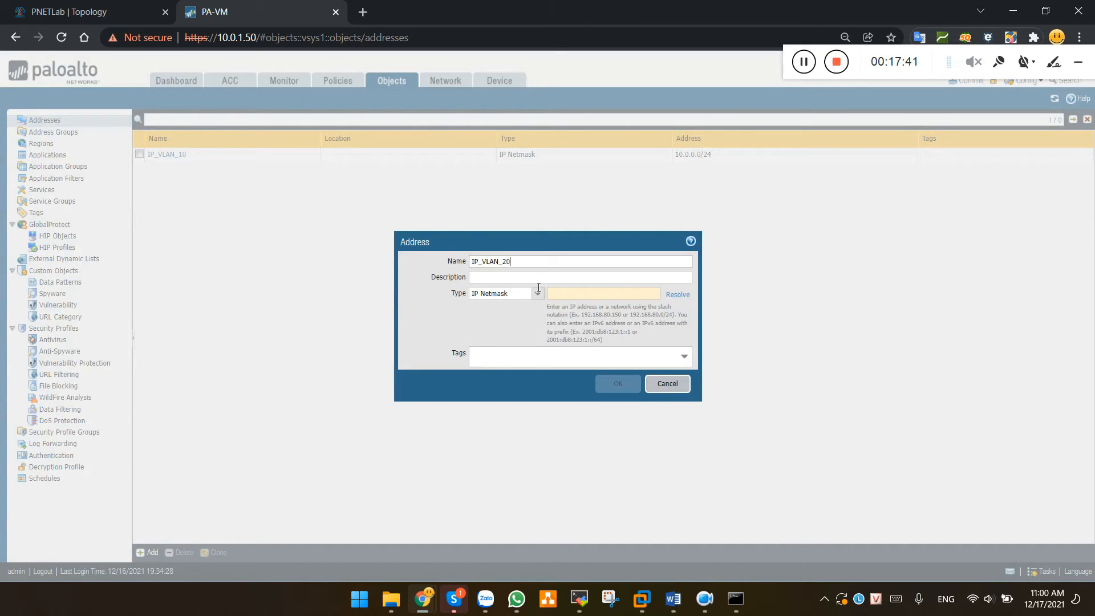
{"action": "key", "text": "Tab"}
{"action": "key", "text": "Tab"}
{"action": "key", "text": "Tab"}
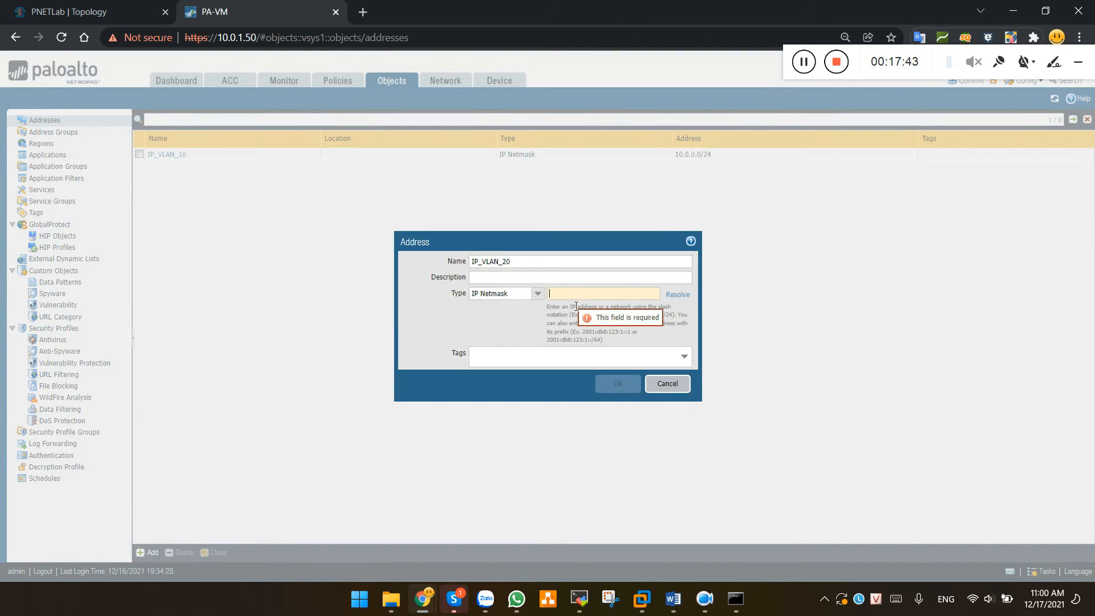
{"action": "type", "text": "11.0.0.0/24"}
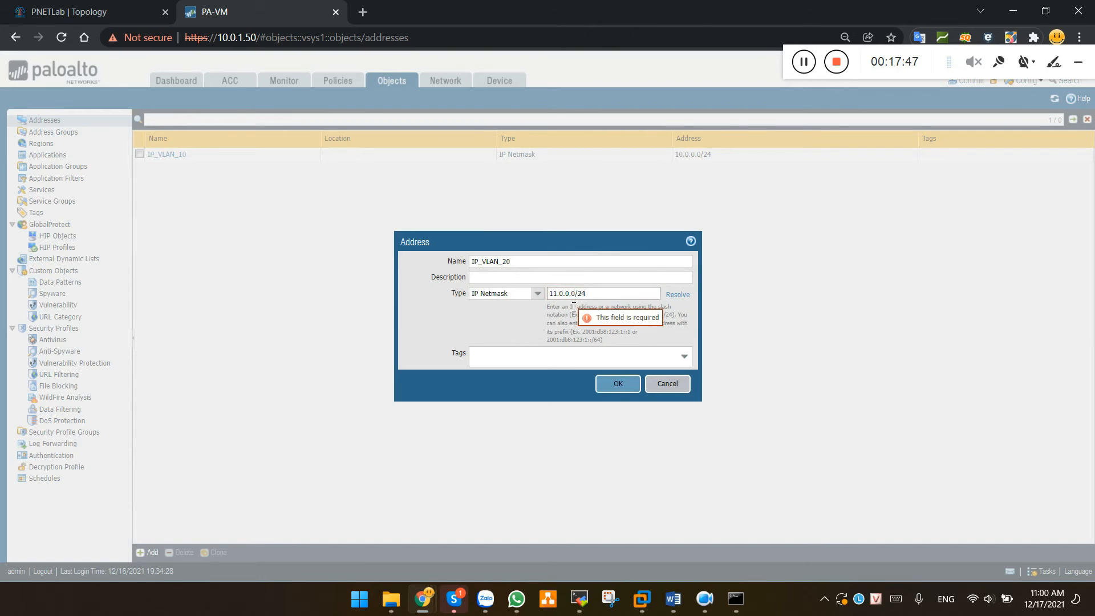
{"action": "left_click", "coordinate": [618, 384]}
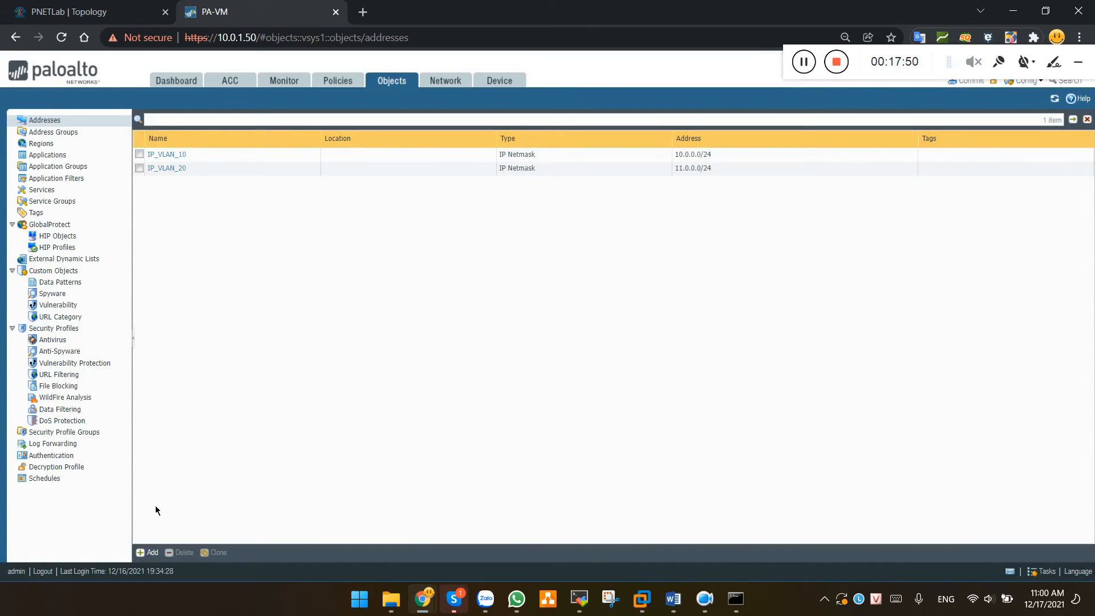
Create address object IP_PUBLIC as 100.0.0.2/32
{"action": "left_click", "coordinate": [149, 552]}
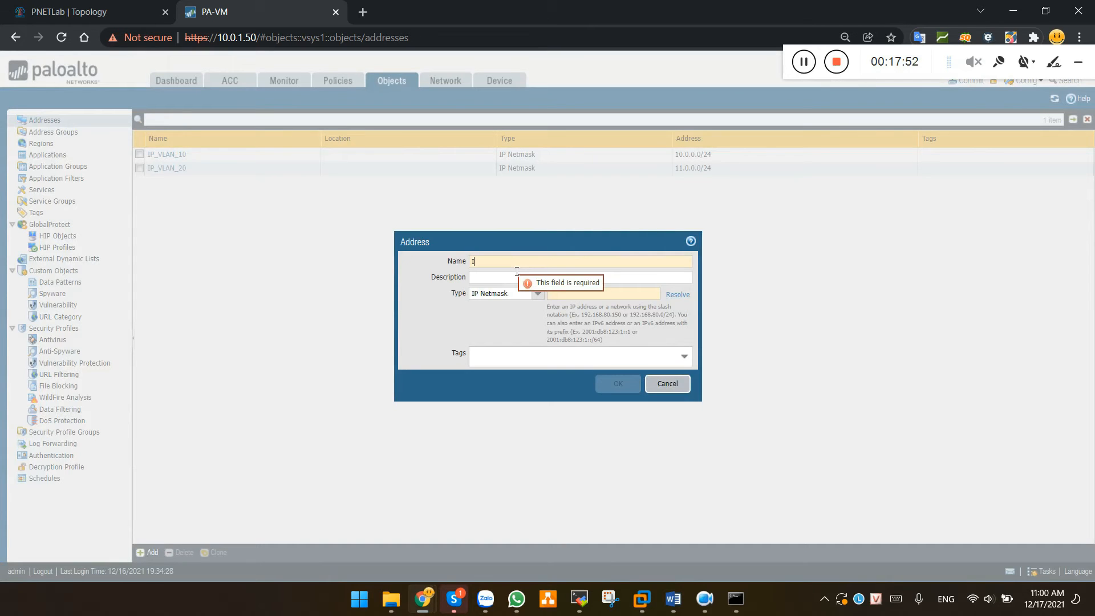
{"action": "type", "text": "IP_PUBLIC"}
{"action": "key", "text": "Tab"}
{"action": "key", "text": "Tab"}
{"action": "key", "text": "Tab"}
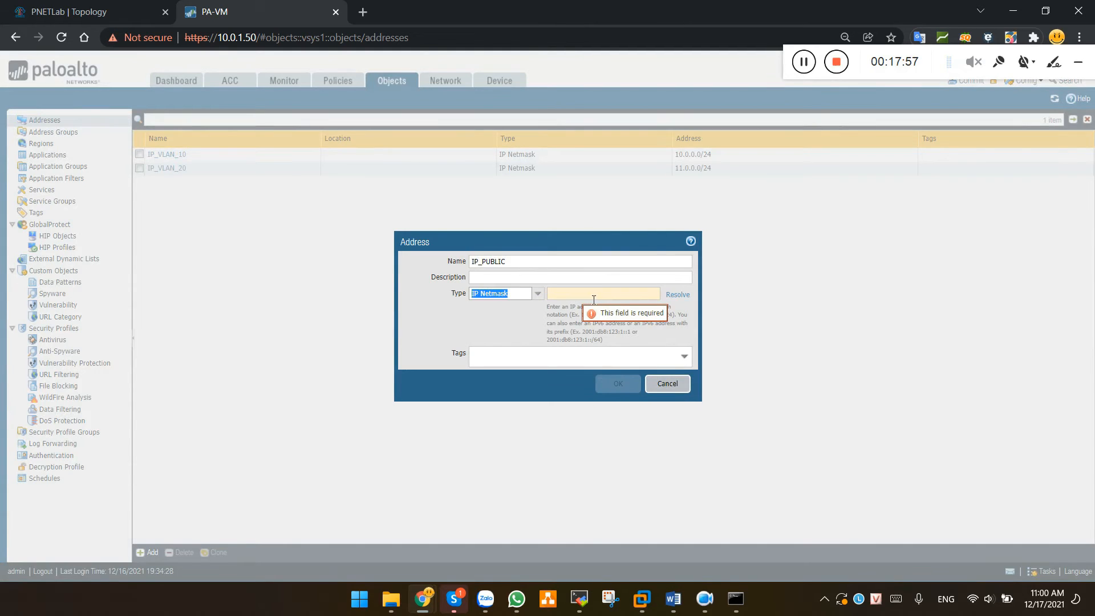
{"action": "type", "text": "100.0."}
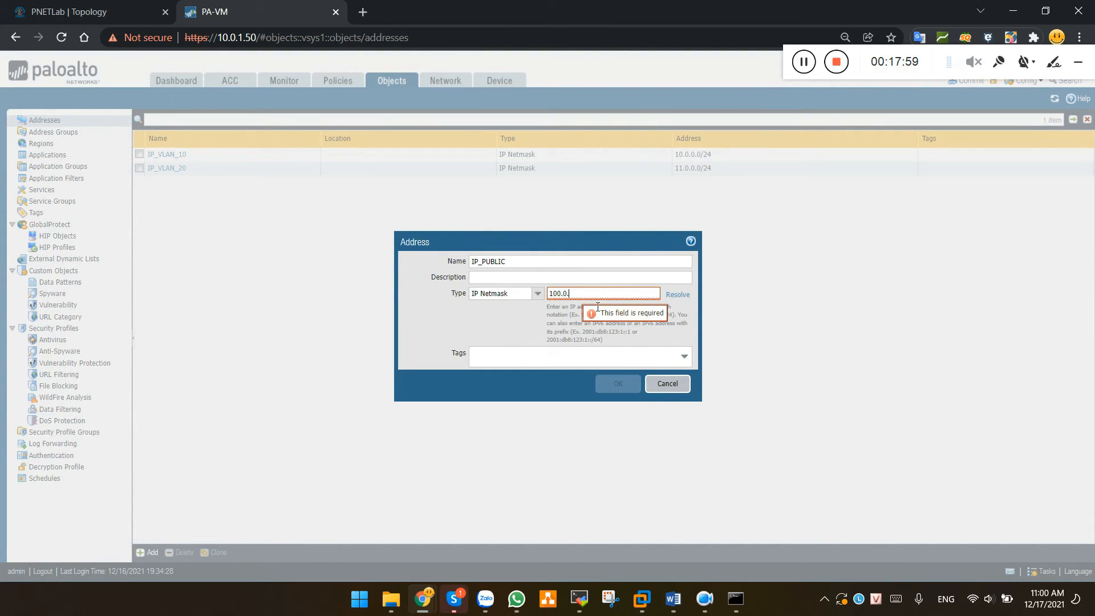
{"action": "type", "text": "0.2/"}
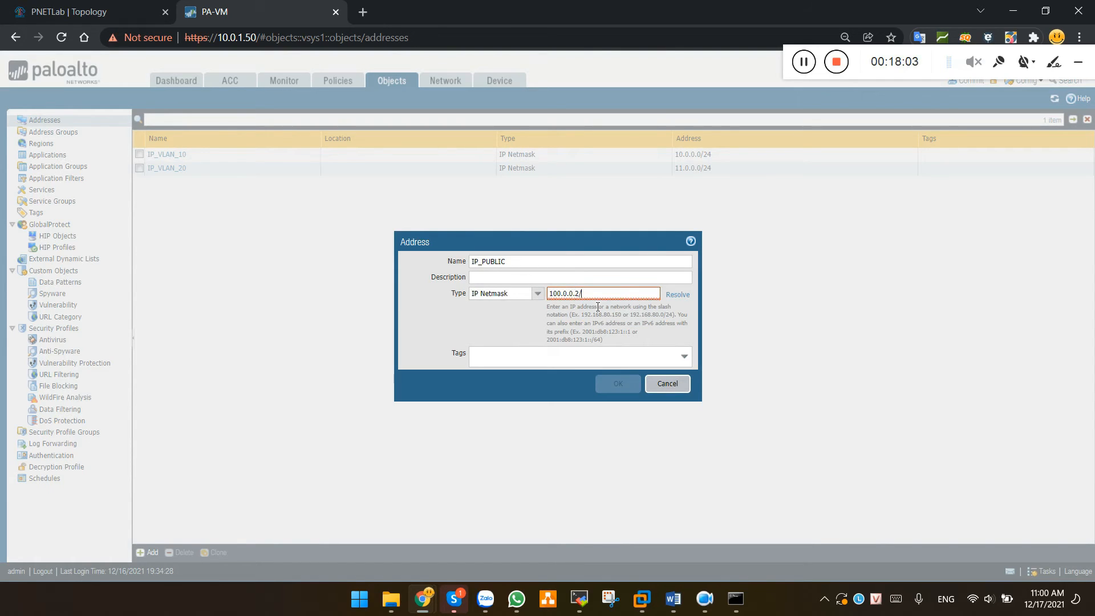
{"action": "type", "text": "32"}
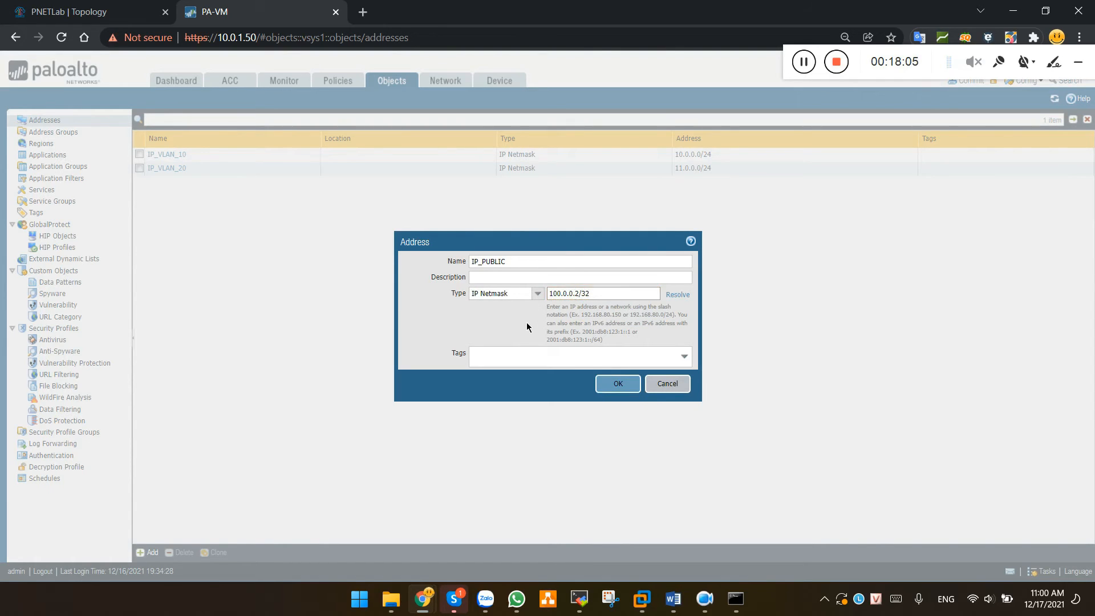
{"action": "left_click", "coordinate": [621, 387]}
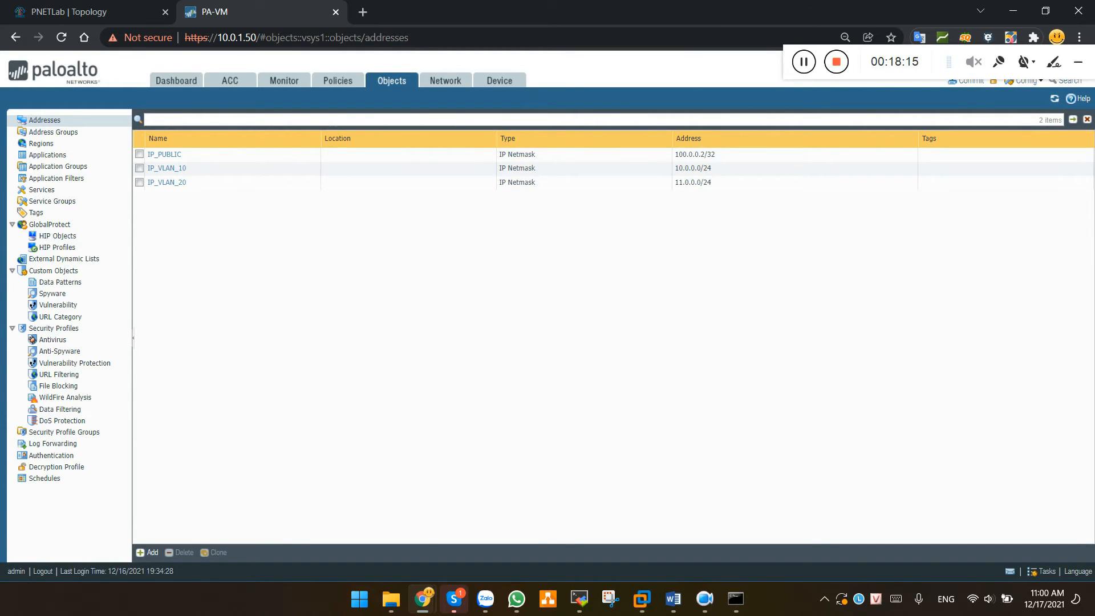
{"action": "key", "text": "alt+Tab"}
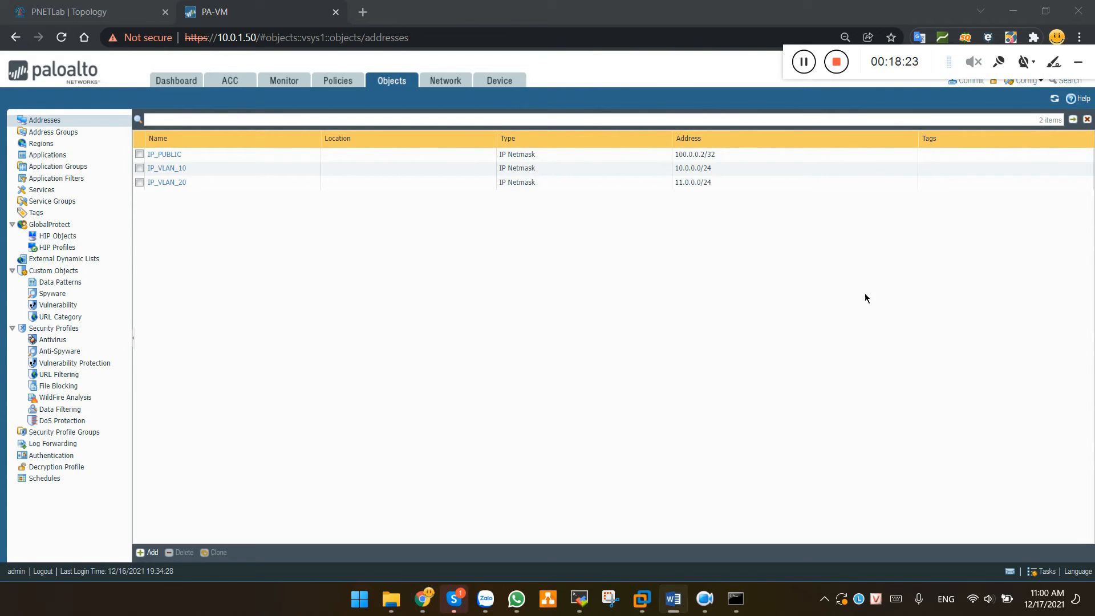
{"action": "left_click", "coordinate": [576, 327]}
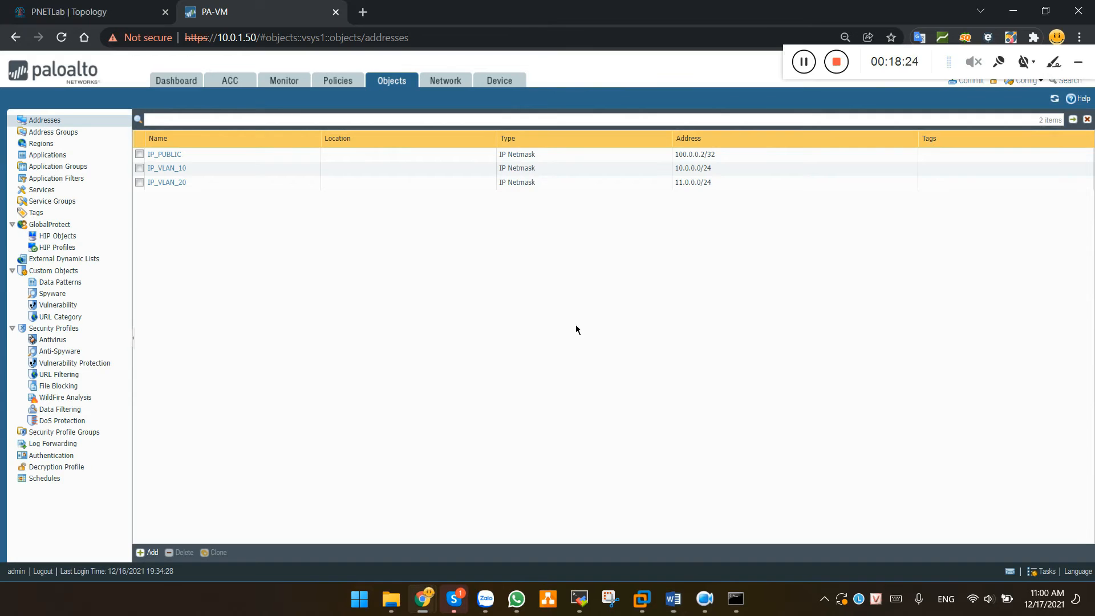
Add a NAT rule under Policies > NAT named Nat-overload with NAT type ipv4
{"action": "left_click", "coordinate": [341, 82]}
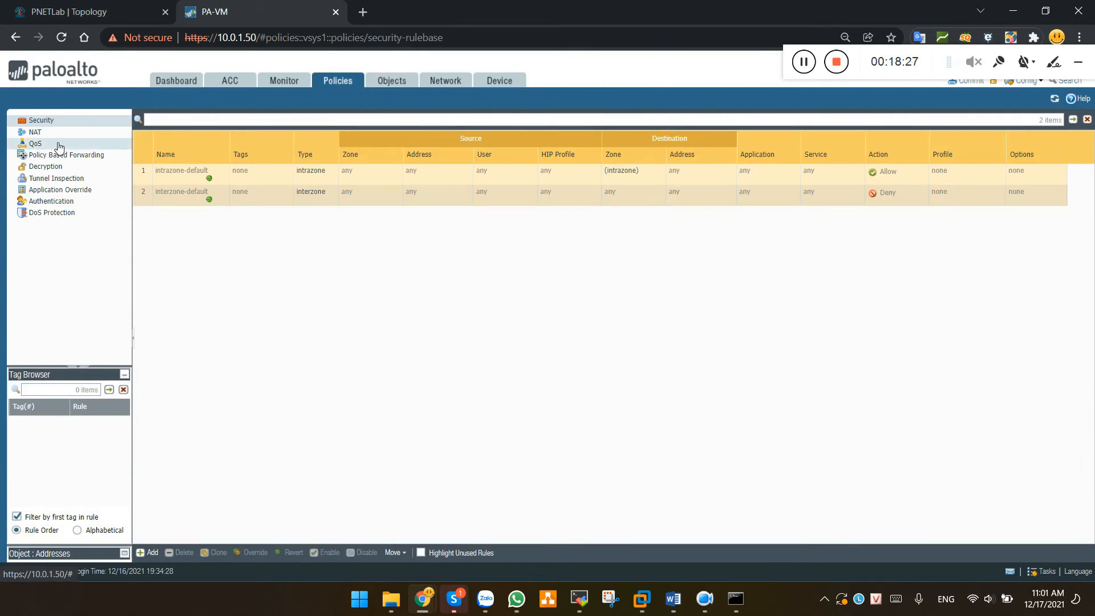
{"action": "left_click", "coordinate": [40, 132]}
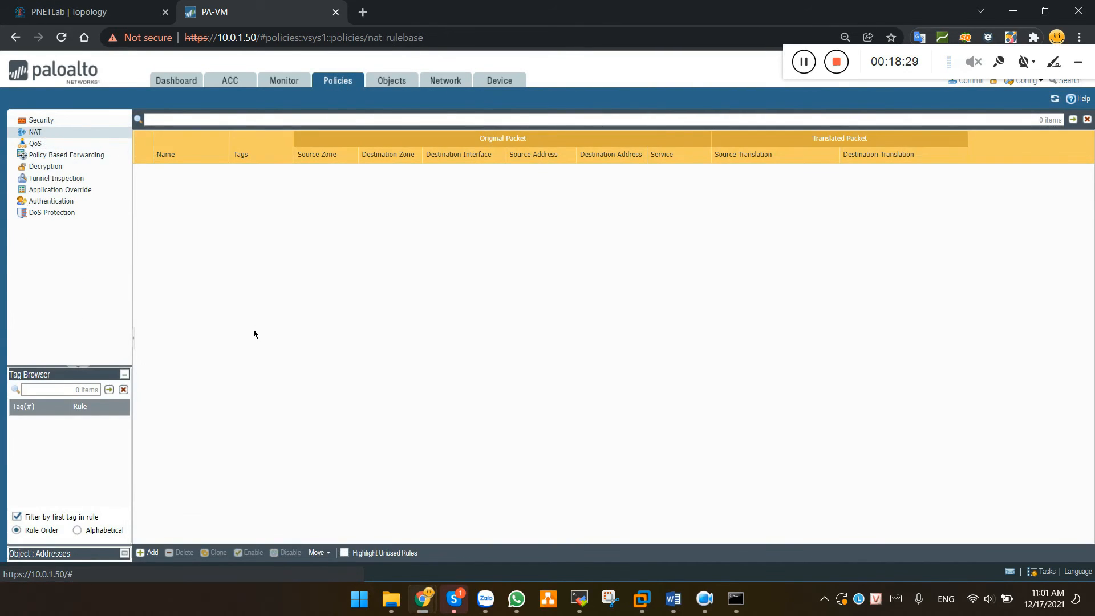
{"action": "left_click", "coordinate": [148, 553]}
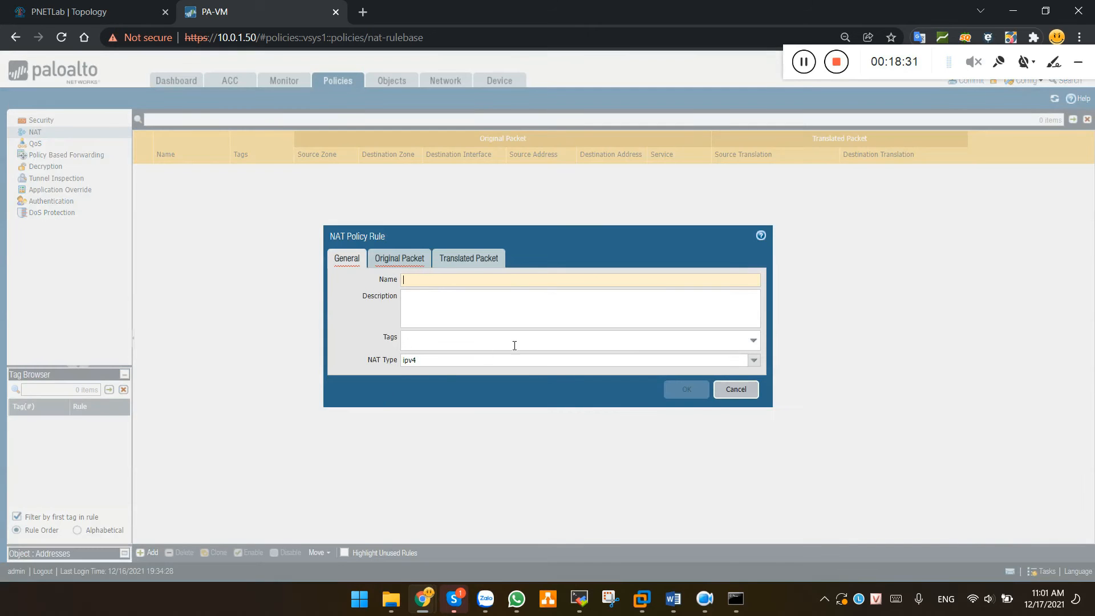
{"action": "left_click", "coordinate": [434, 280]}
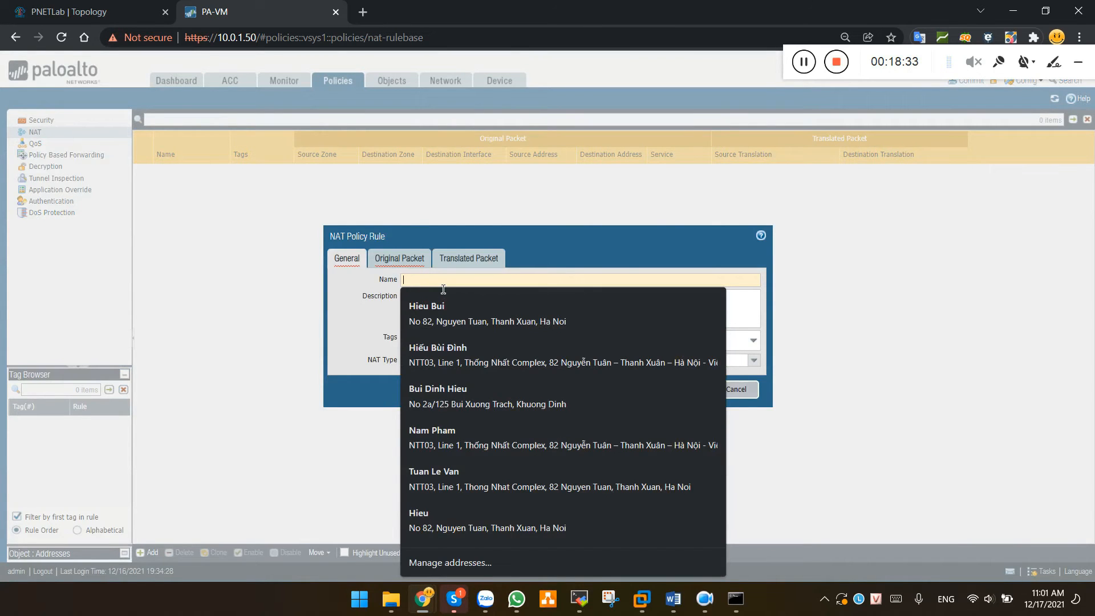
{"action": "type", "text": "Nat-overload"}
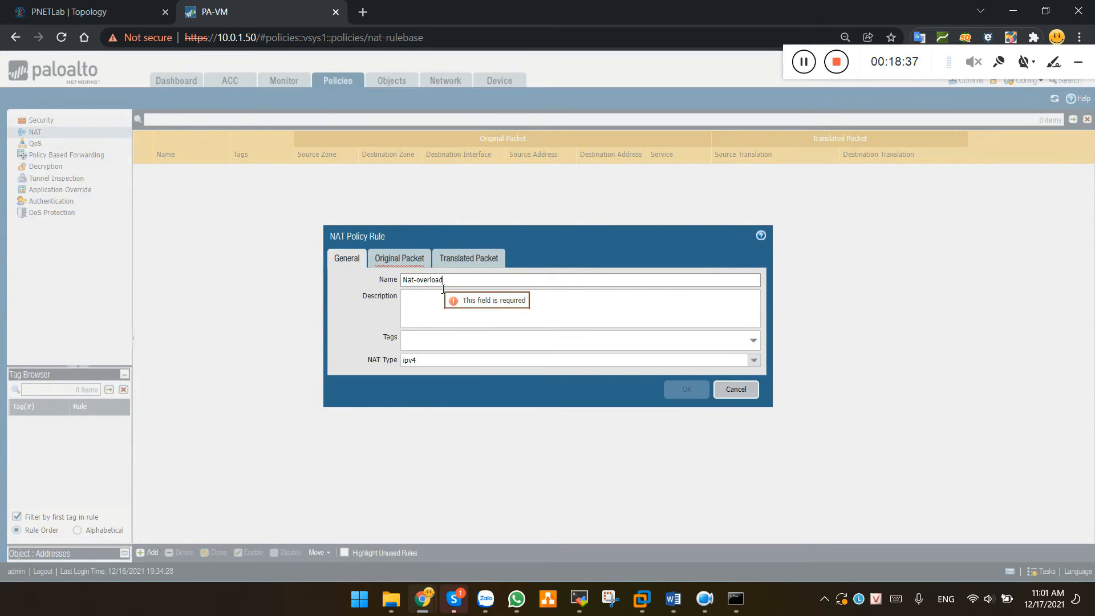
{"action": "left_click", "coordinate": [444, 361]}
{"action": "left_click", "coordinate": [754, 360]}
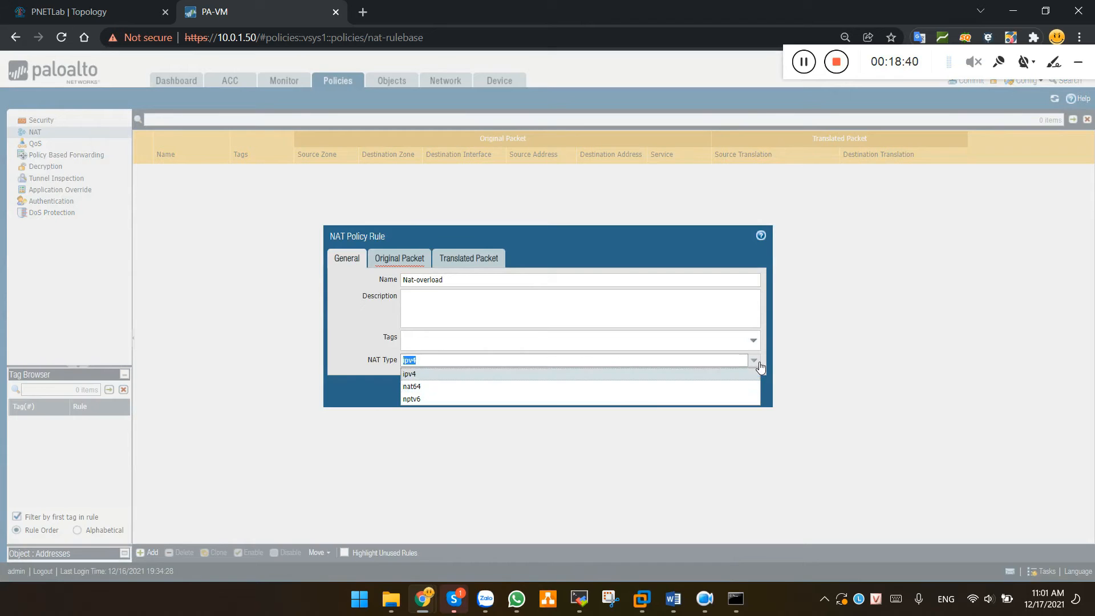
{"action": "left_click", "coordinate": [417, 375]}
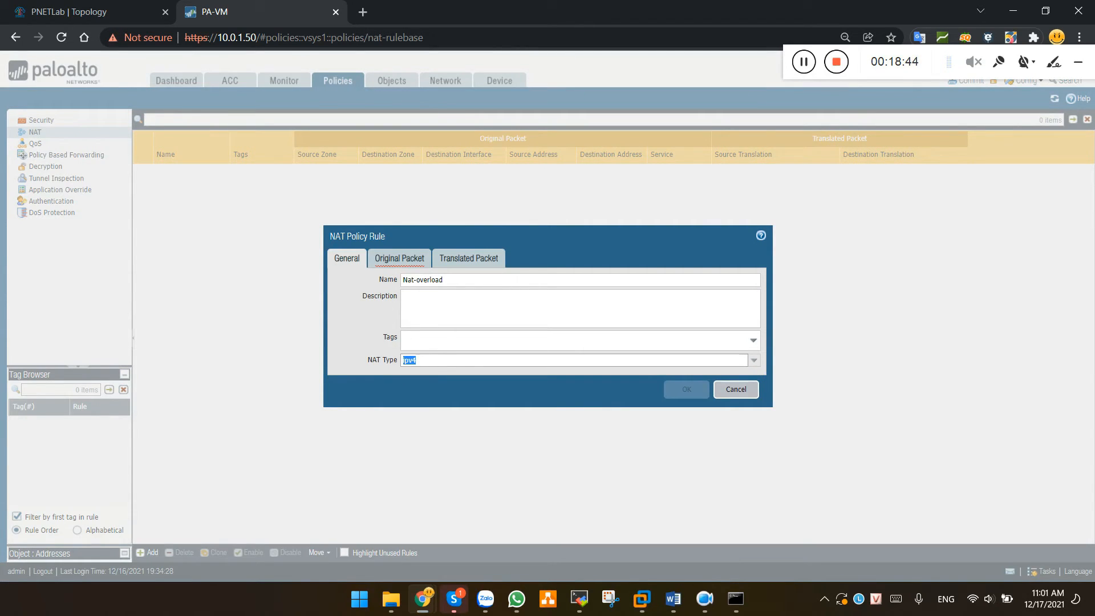
{"action": "left_click", "coordinate": [399, 259]}
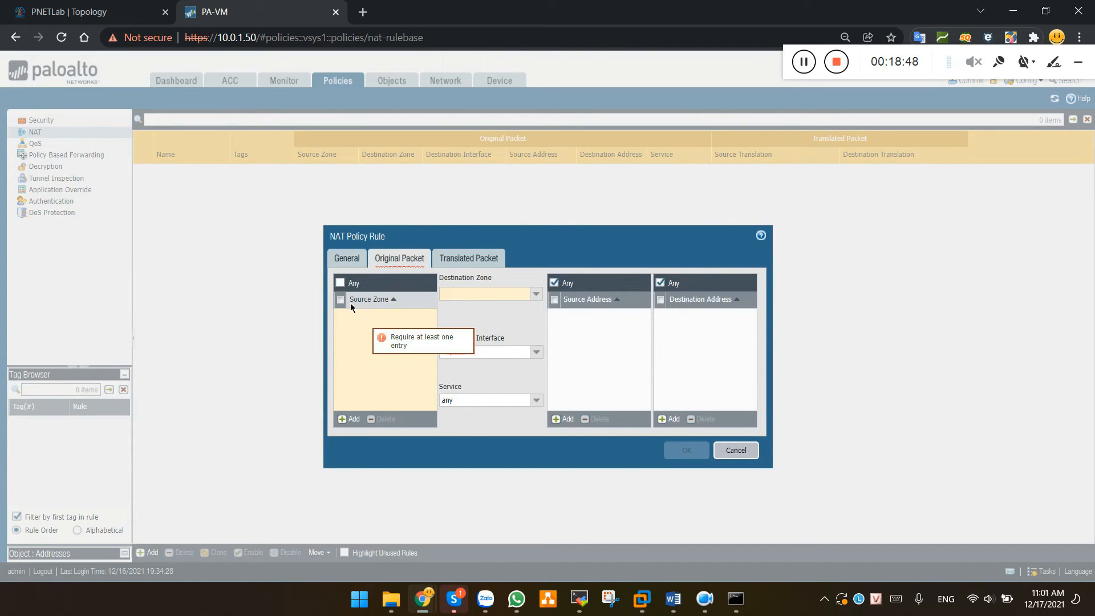
Match source zone Trust to destination zone Untrust via ethernet1/2, service any
{"action": "left_click", "coordinate": [350, 418]}
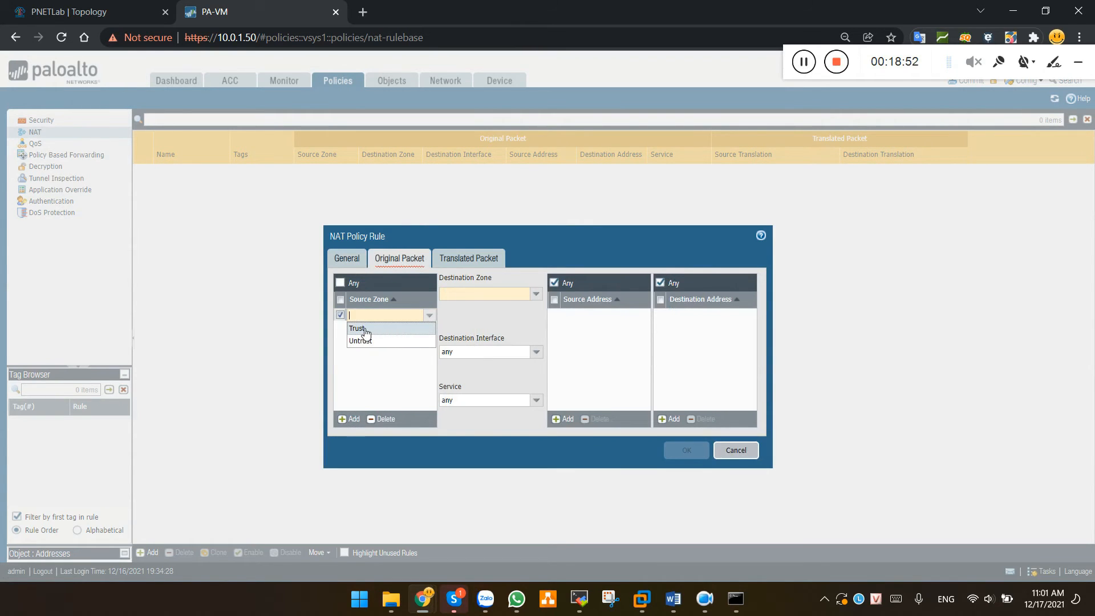
{"action": "left_click", "coordinate": [365, 331]}
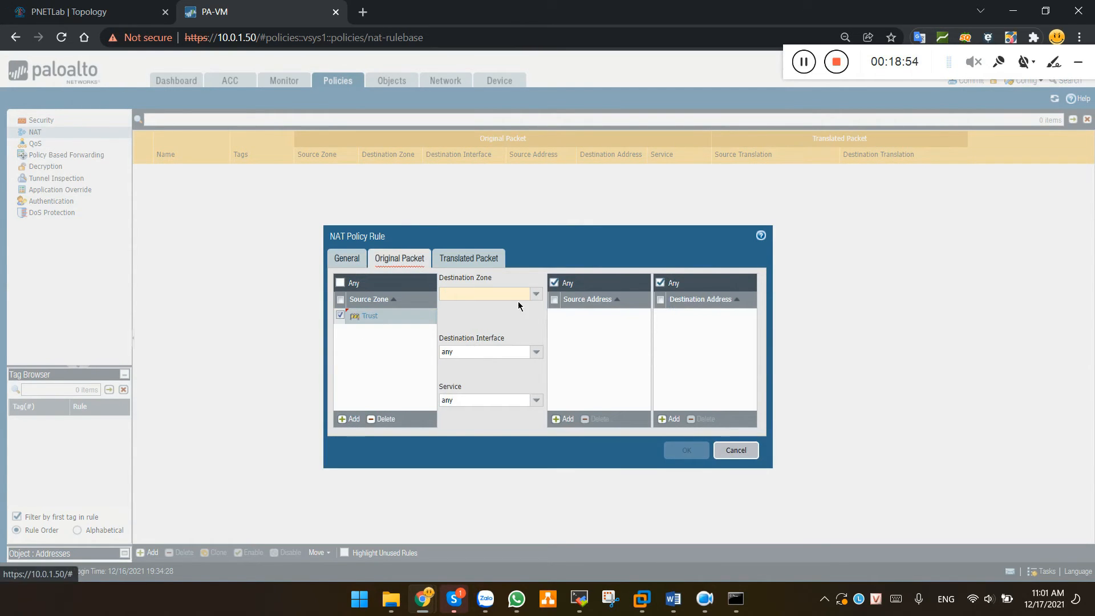
{"action": "left_click", "coordinate": [539, 295]}
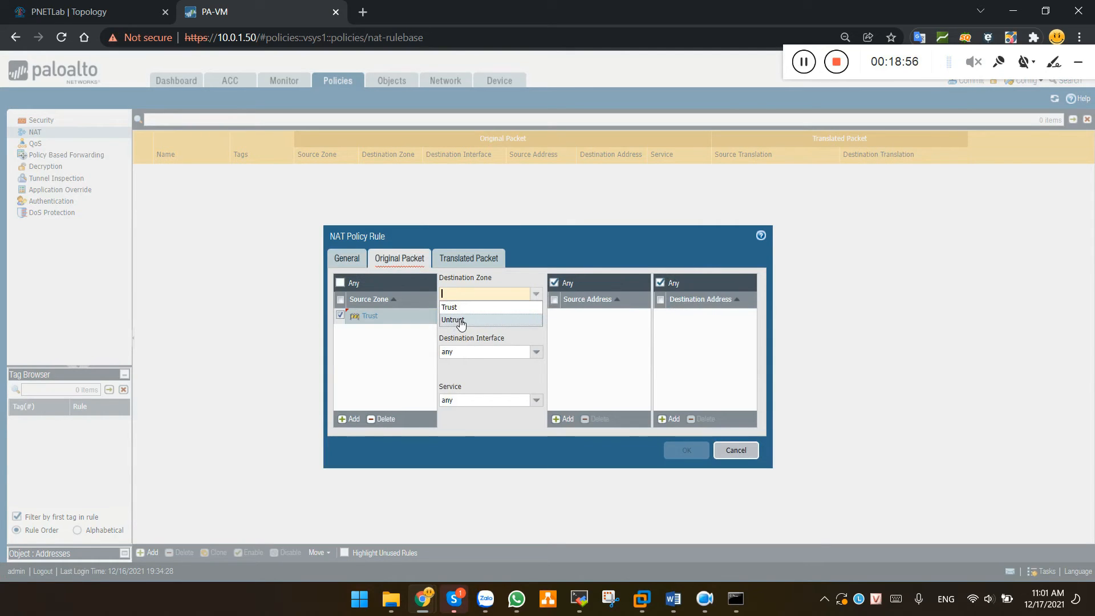
{"action": "left_click", "coordinate": [461, 321]}
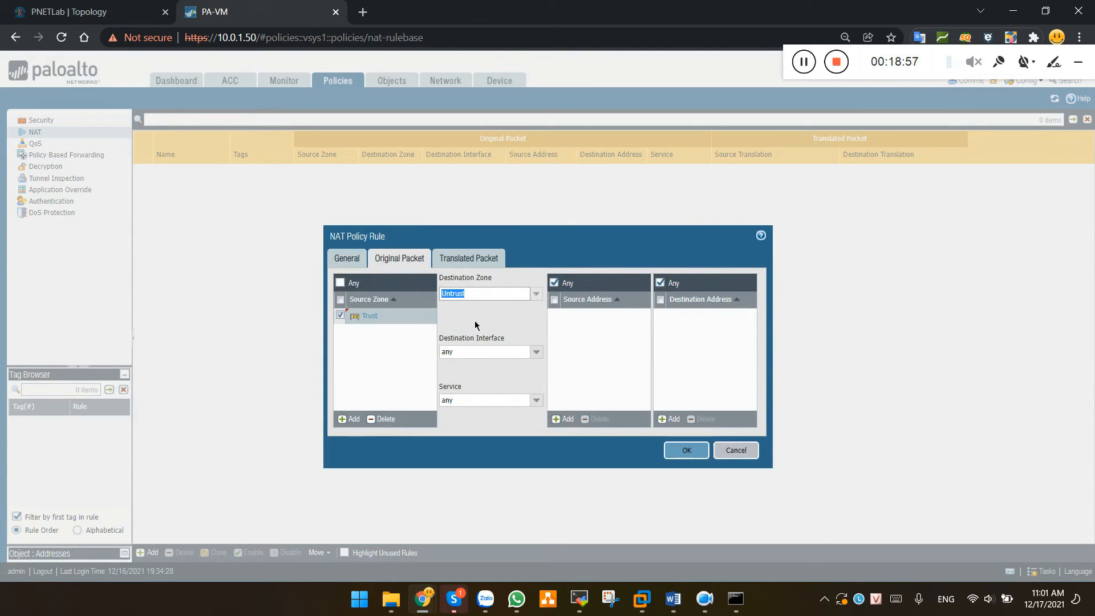
{"action": "left_click", "coordinate": [537, 353]}
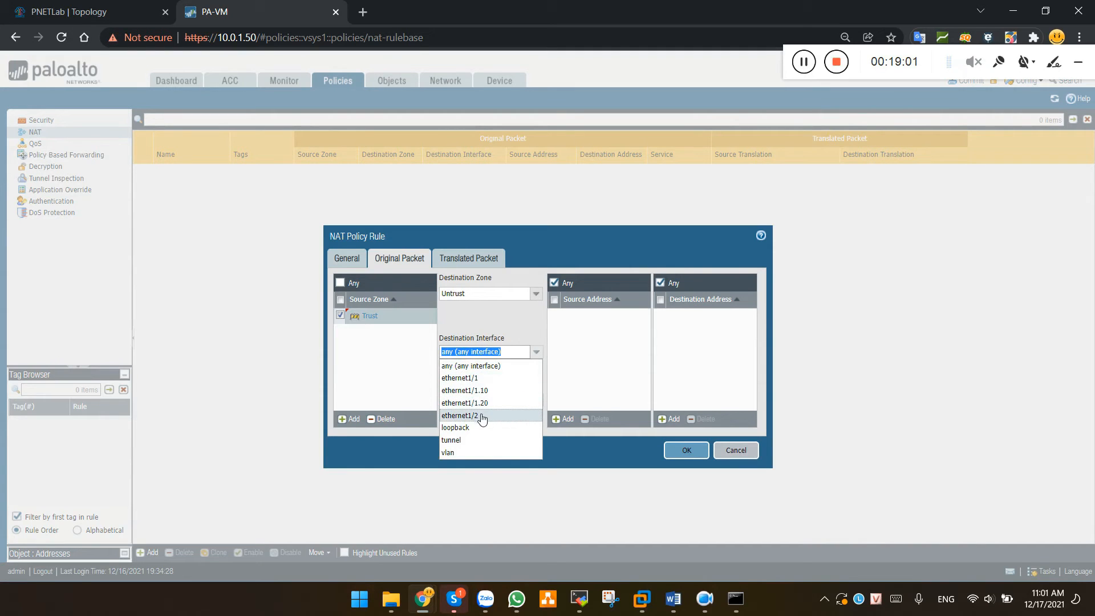
{"action": "left_click", "coordinate": [482, 417]}
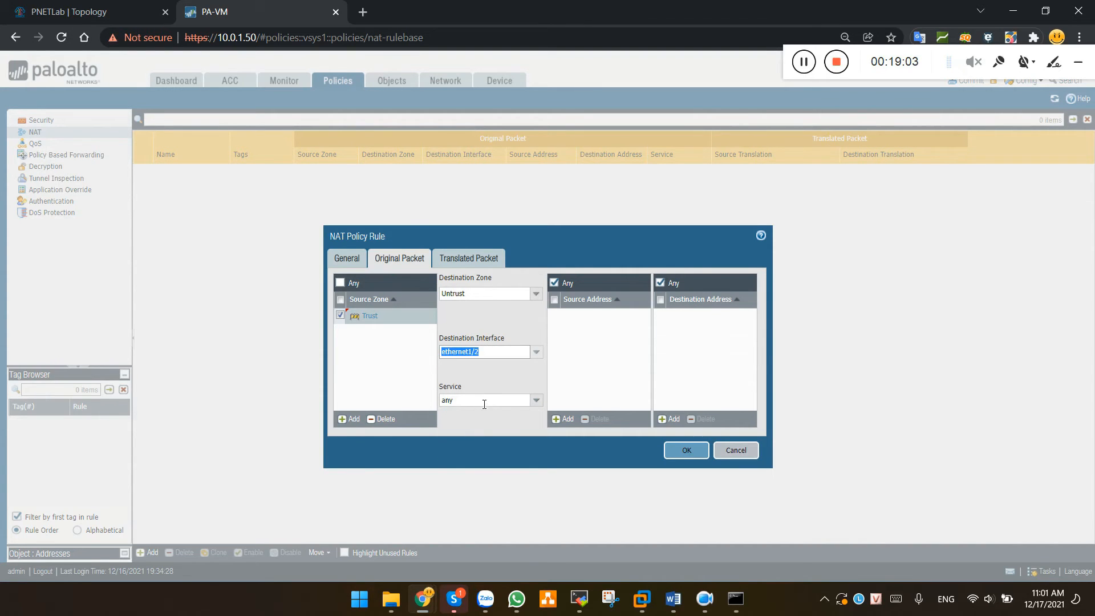
{"action": "left_click", "coordinate": [467, 402]}
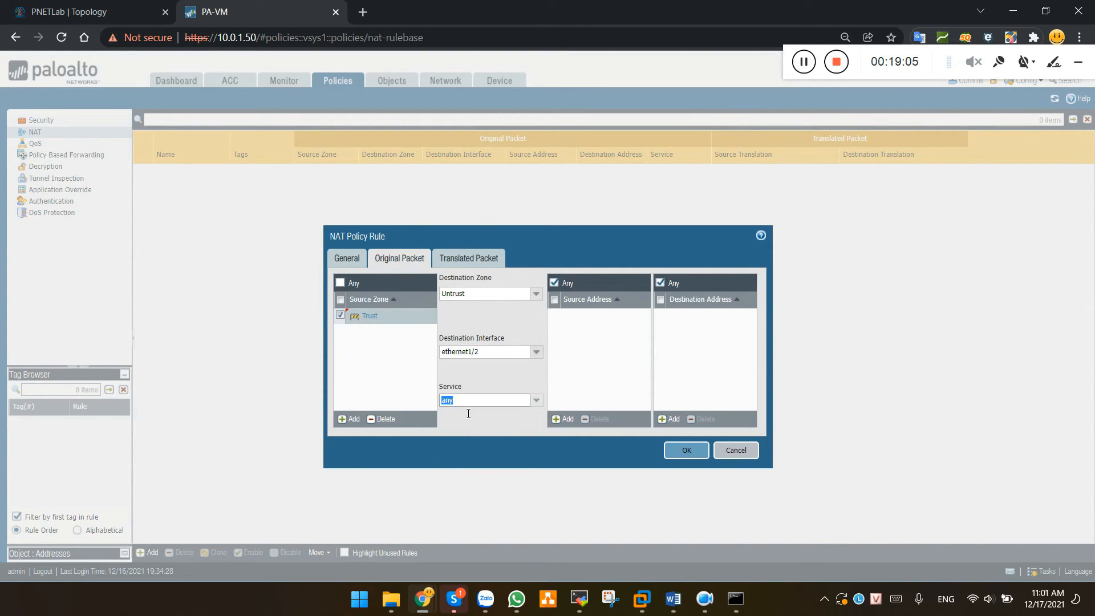
{"action": "left_click", "coordinate": [536, 400]}
{"action": "left_click", "coordinate": [470, 413]}
{"action": "left_click", "coordinate": [595, 346]}
Set source addresses IP_VLAN_10 and IP_VLAN_20, keeping destination address any
{"action": "left_click", "coordinate": [554, 283]}
{"action": "left_click", "coordinate": [564, 422]}
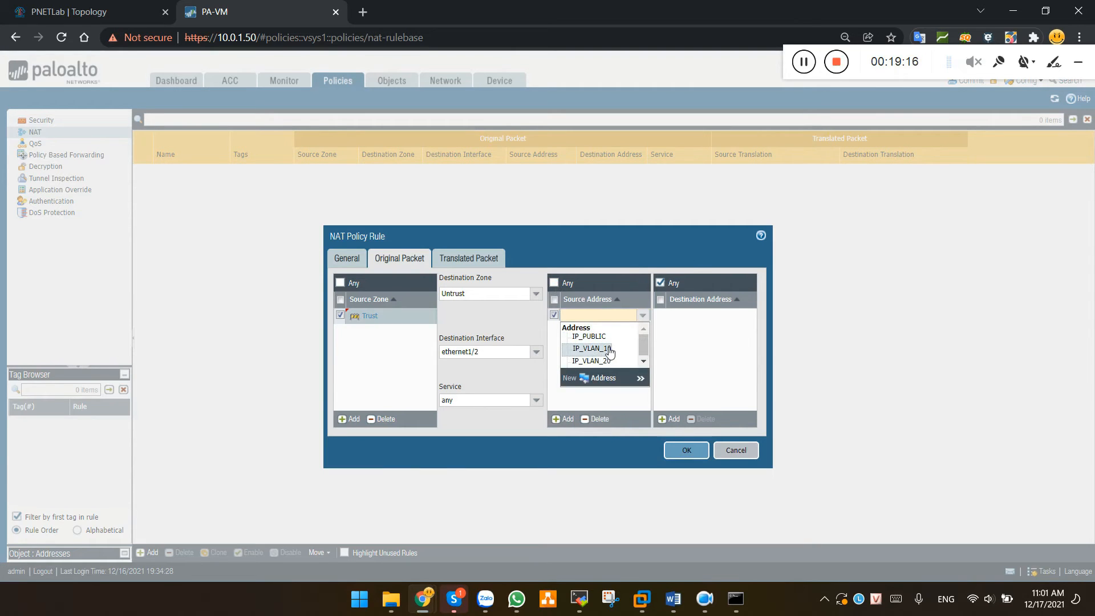
{"action": "left_click", "coordinate": [610, 349]}
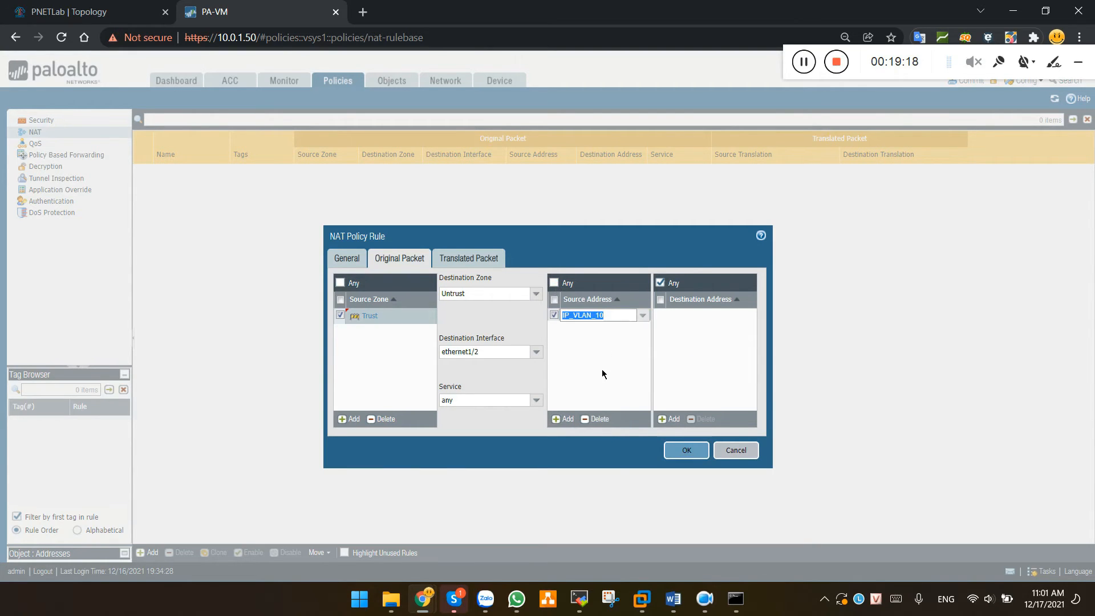
{"action": "left_click", "coordinate": [566, 420]}
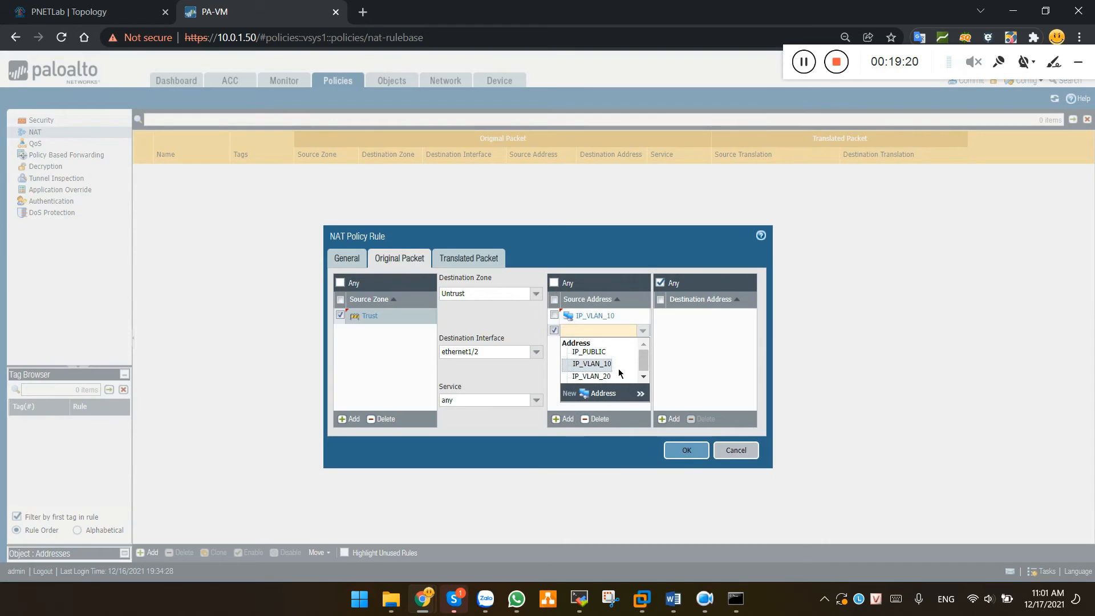
{"action": "left_click", "coordinate": [592, 376]}
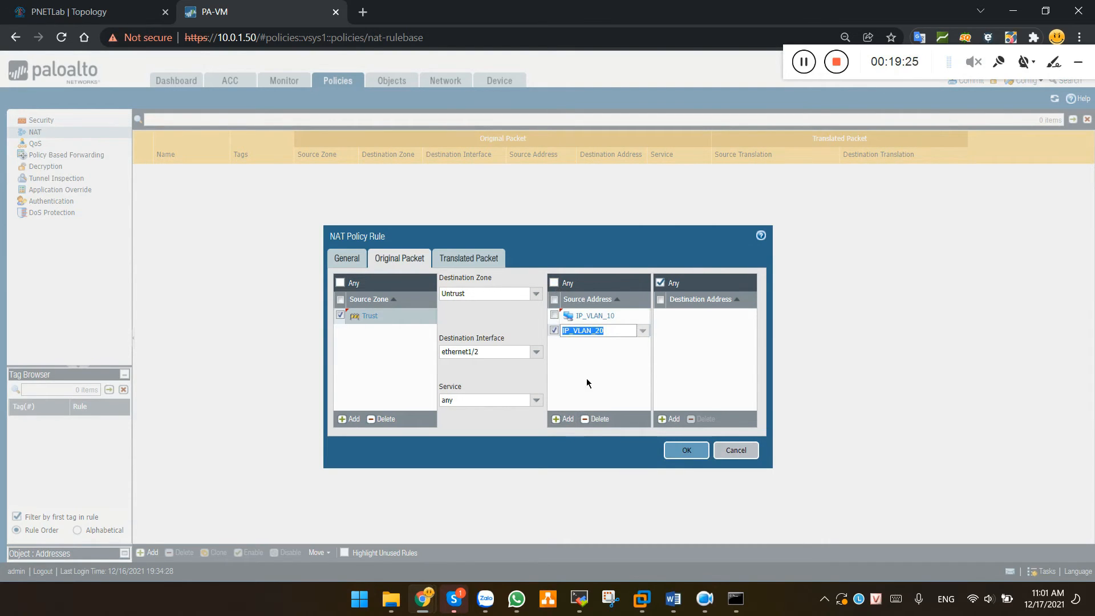
{"action": "left_click", "coordinate": [597, 374]}
{"action": "left_click", "coordinate": [660, 283]}
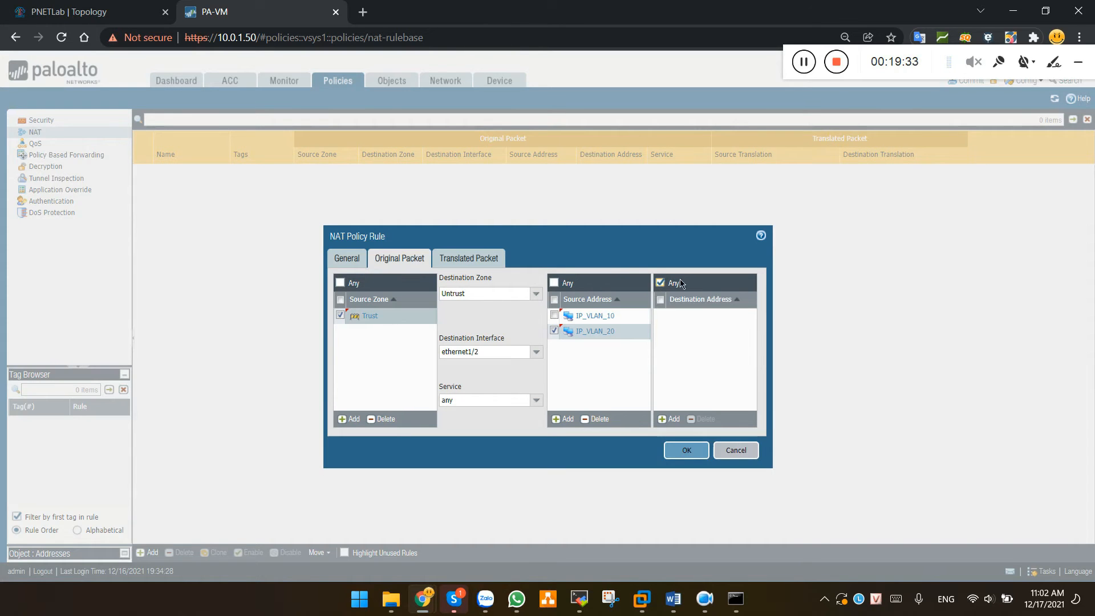
{"action": "left_click", "coordinate": [478, 260]}
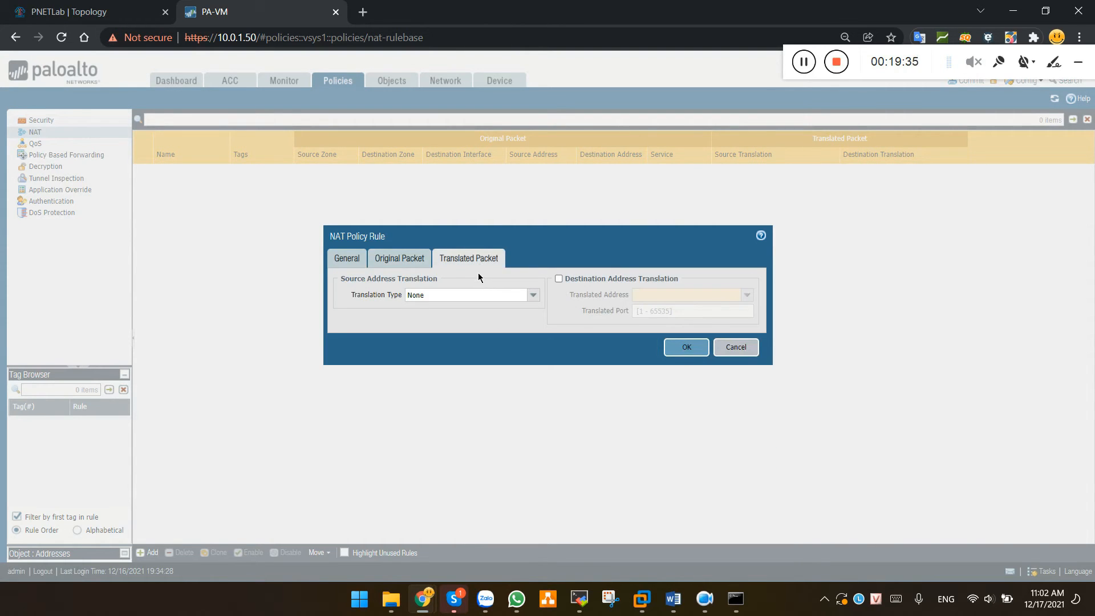
Use Dynamic IP And Port source translation with translated address IP_PUBLIC
{"action": "left_click", "coordinate": [427, 296]}
{"action": "left_click", "coordinate": [533, 295]}
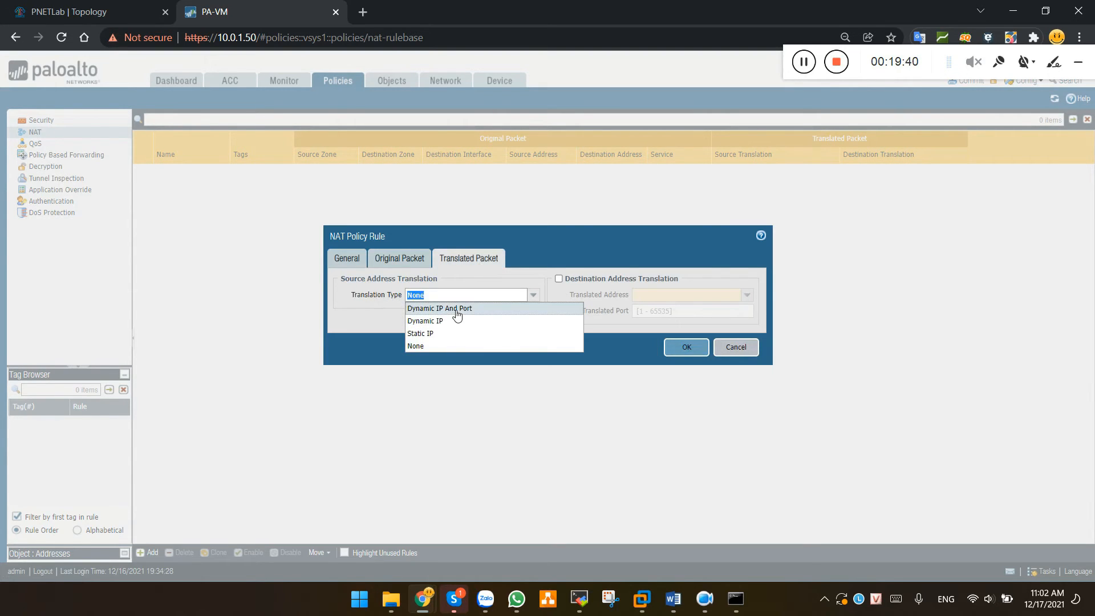
{"action": "left_click", "coordinate": [456, 310]}
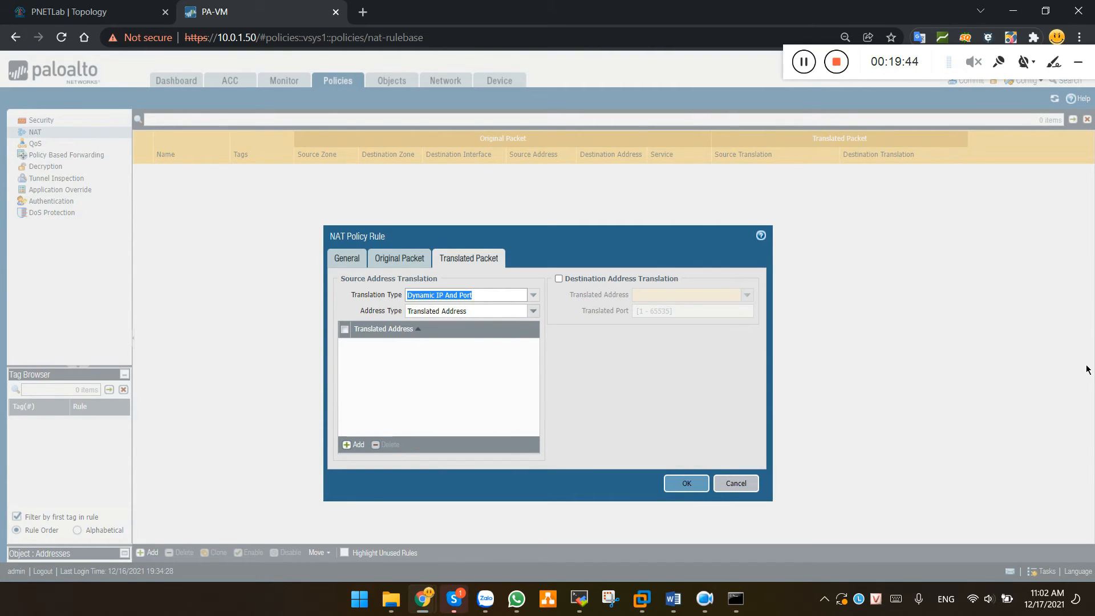
{"action": "left_click", "coordinate": [534, 312]}
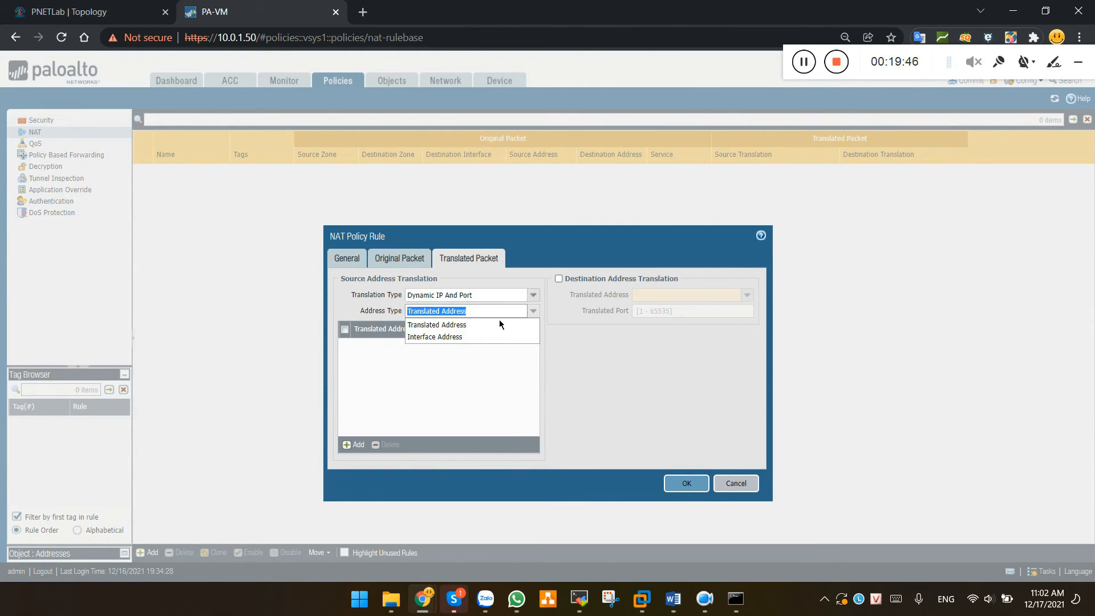
{"action": "left_click", "coordinate": [454, 328]}
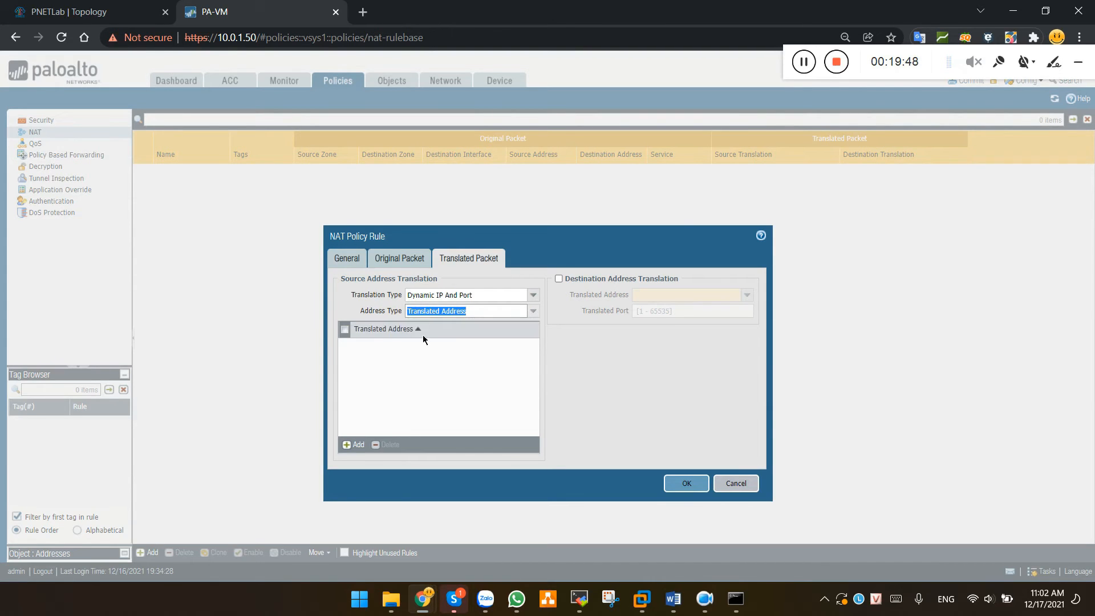
{"action": "left_click", "coordinate": [373, 358]}
{"action": "left_click", "coordinate": [355, 446]}
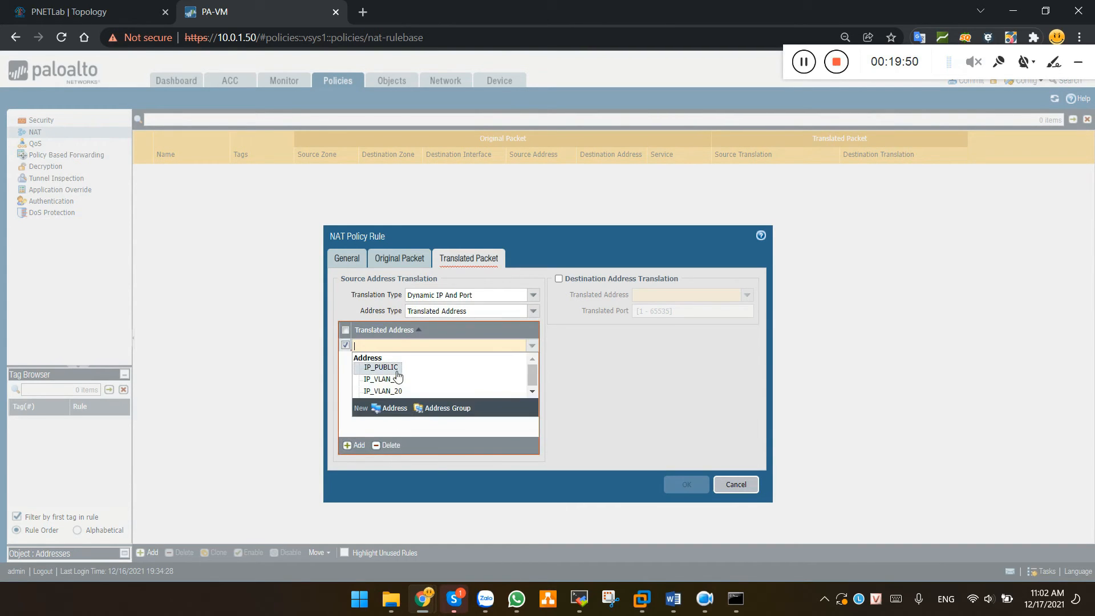
{"action": "left_click", "coordinate": [387, 368]}
{"action": "left_click", "coordinate": [416, 369]}
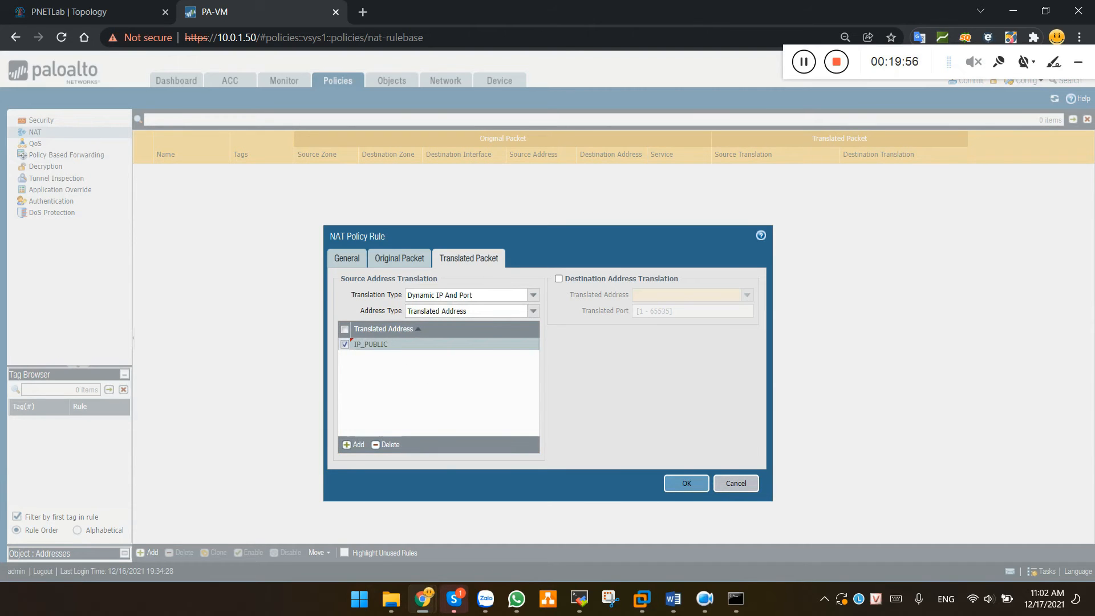
Save Nat-overload to the NAT rulebase and move to the Security rules list
{"action": "left_click", "coordinate": [688, 484]}
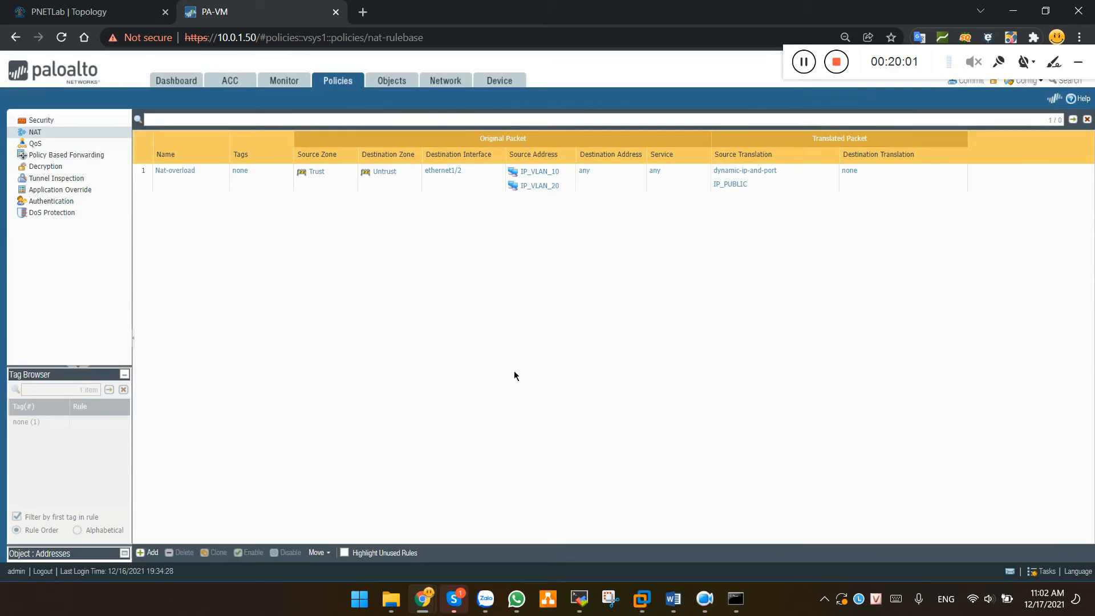
{"action": "left_click", "coordinate": [674, 183]}
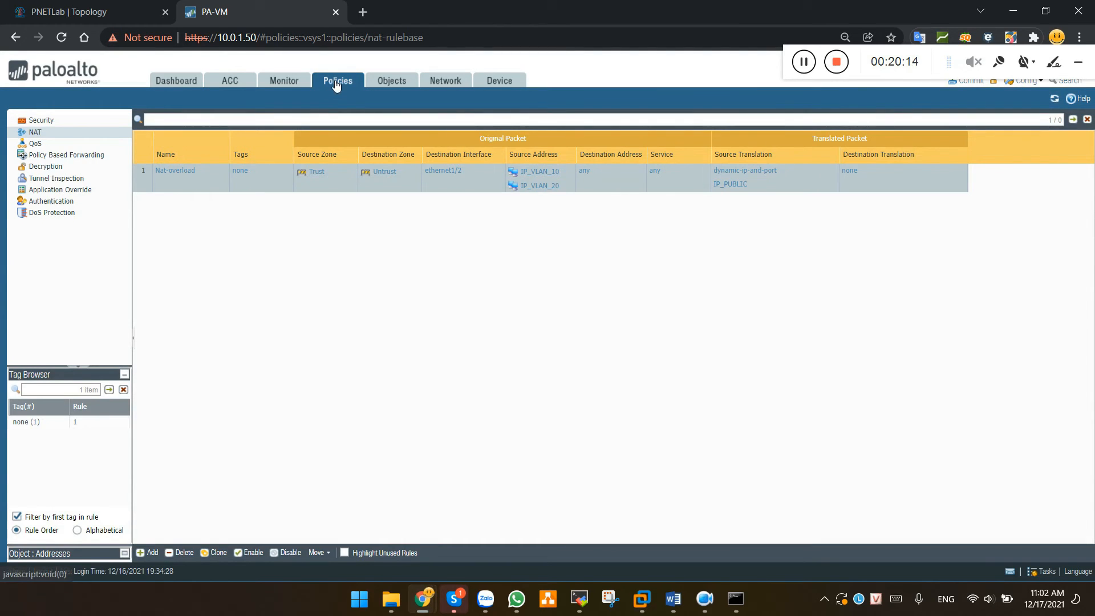
{"action": "left_click", "coordinate": [335, 82]}
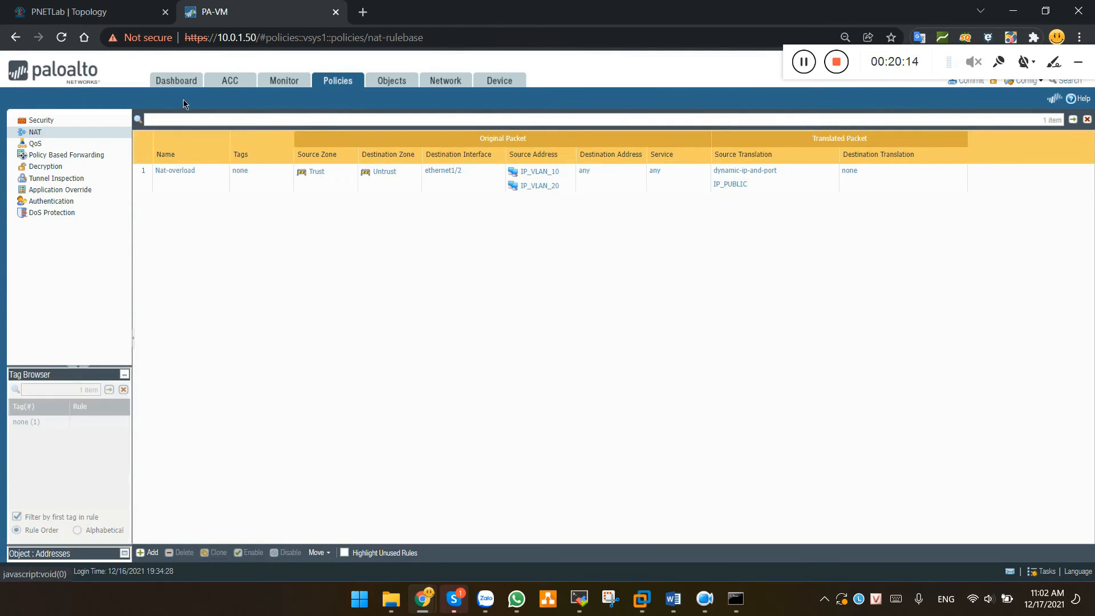
{"action": "left_click", "coordinate": [52, 121]}
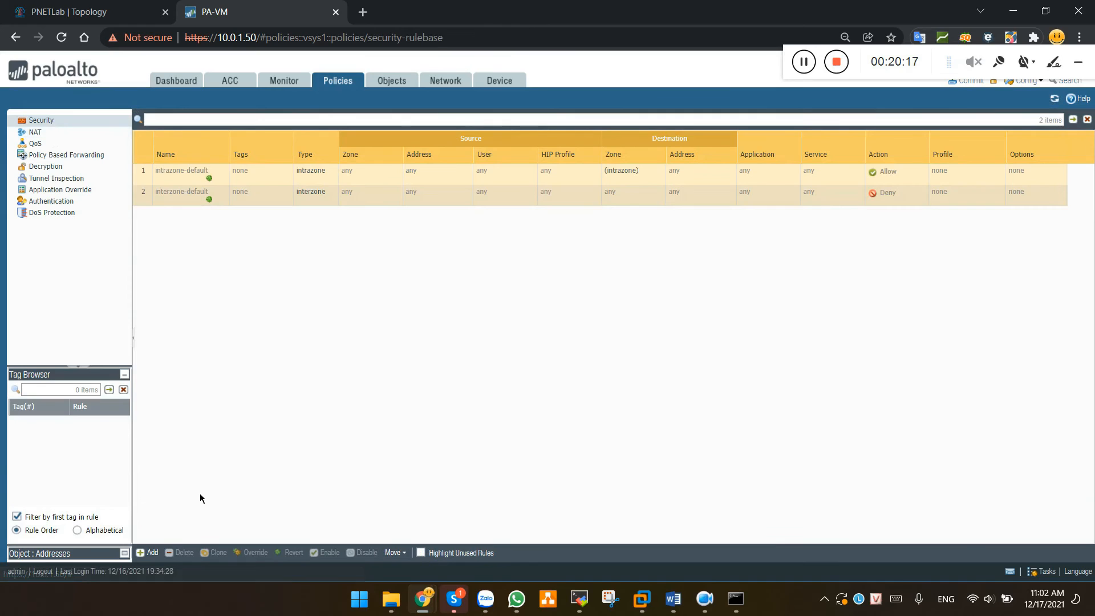
Add a new security rule named Internet-access with rule type interzone
{"action": "left_click", "coordinate": [152, 555]}
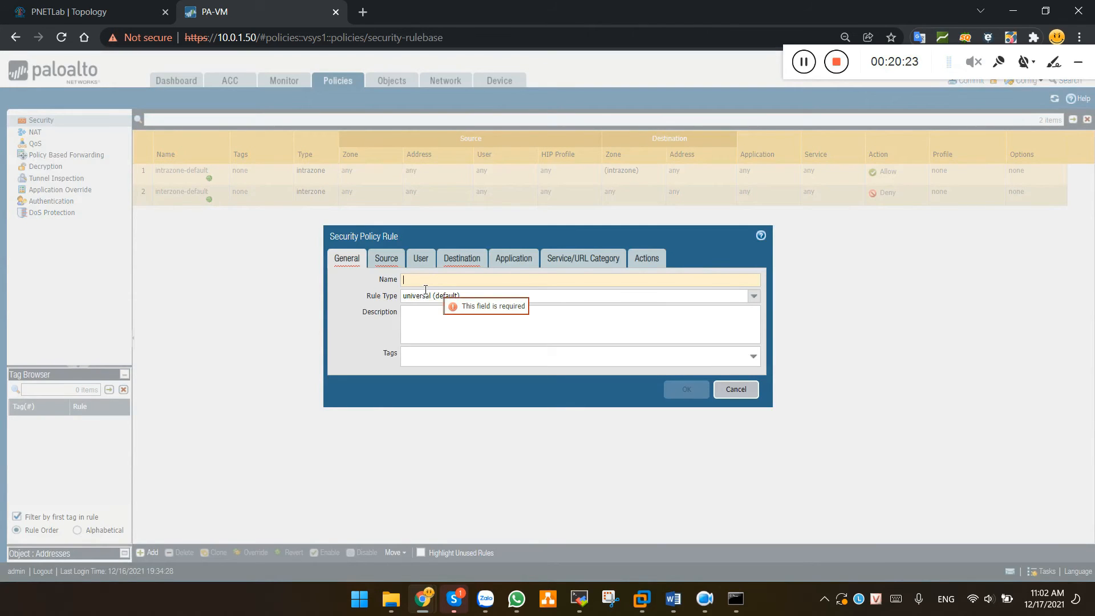
{"action": "type", "text": "Inter"}
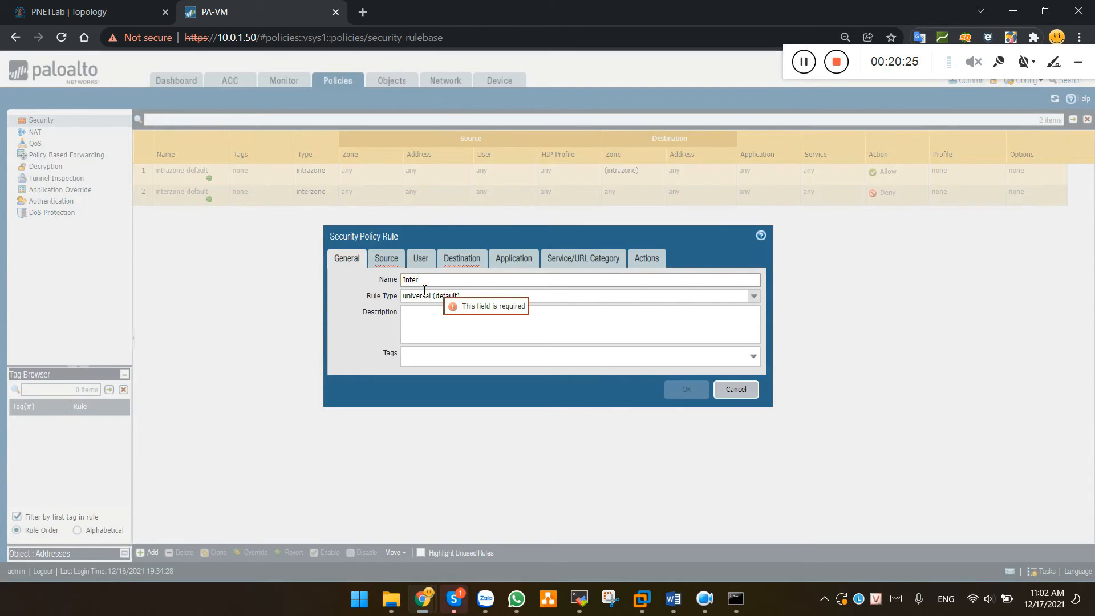
{"action": "type", "text": "b"}
{"action": "key", "text": "BackSpace"}
{"action": "type", "text": "net-access"}
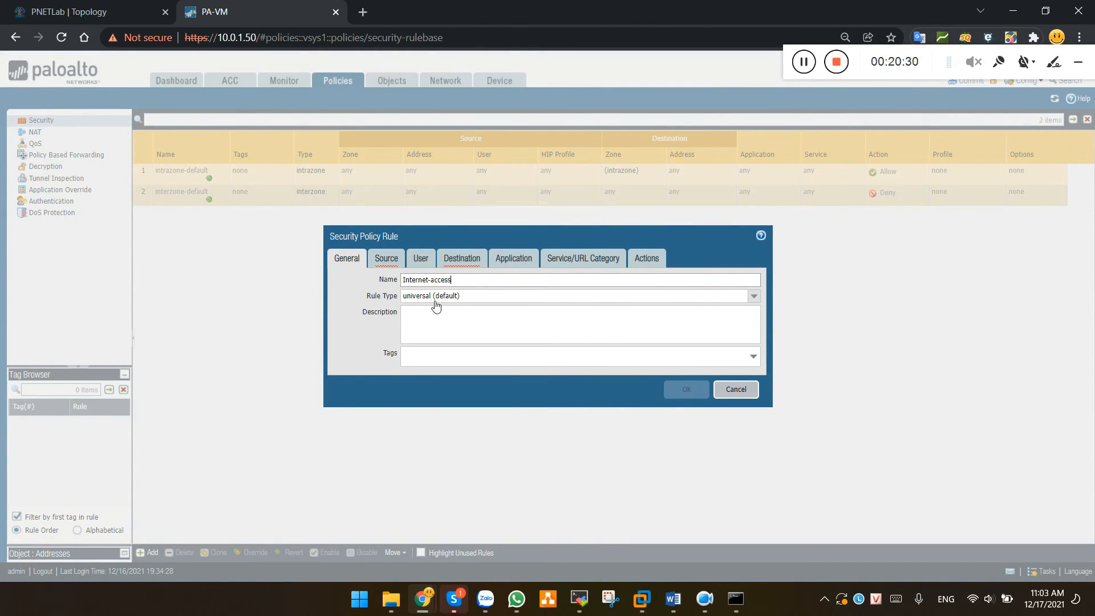
{"action": "left_click", "coordinate": [440, 300]}
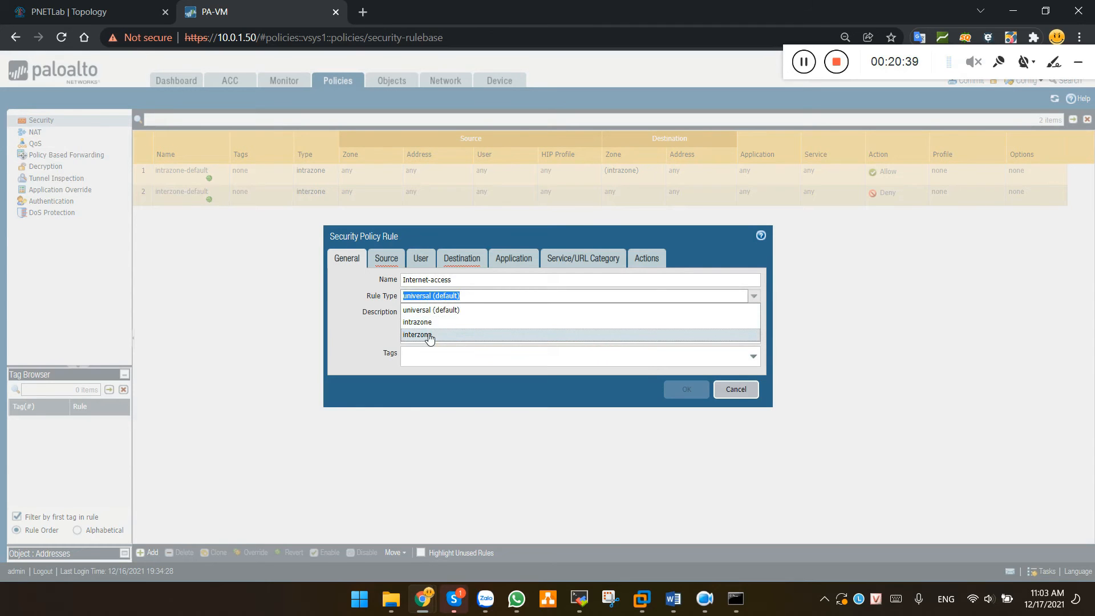
{"action": "left_click", "coordinate": [429, 335]}
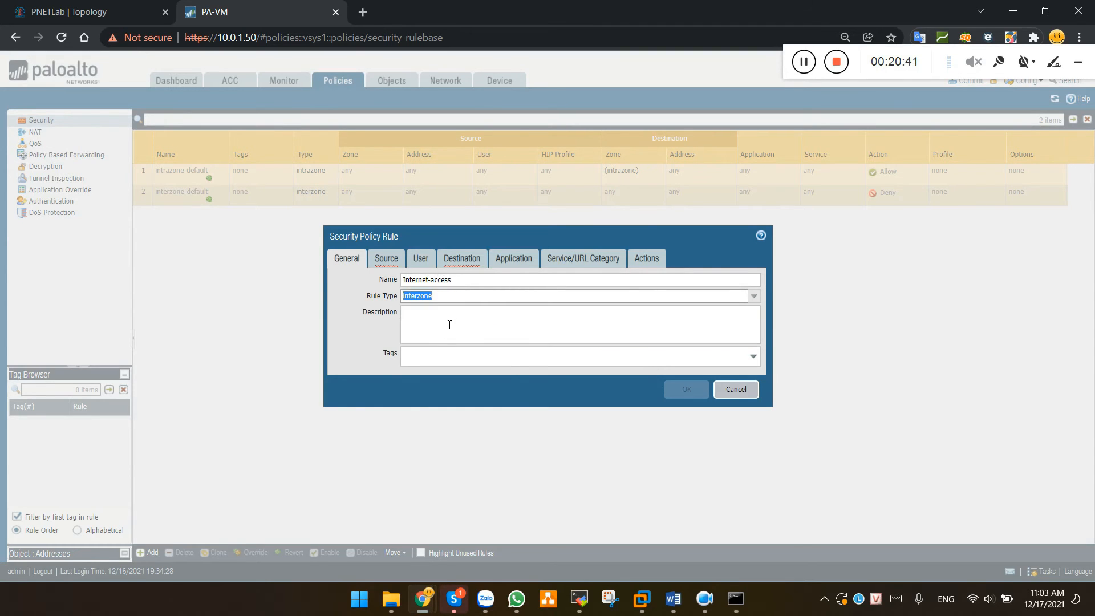
{"action": "left_click", "coordinate": [391, 262]}
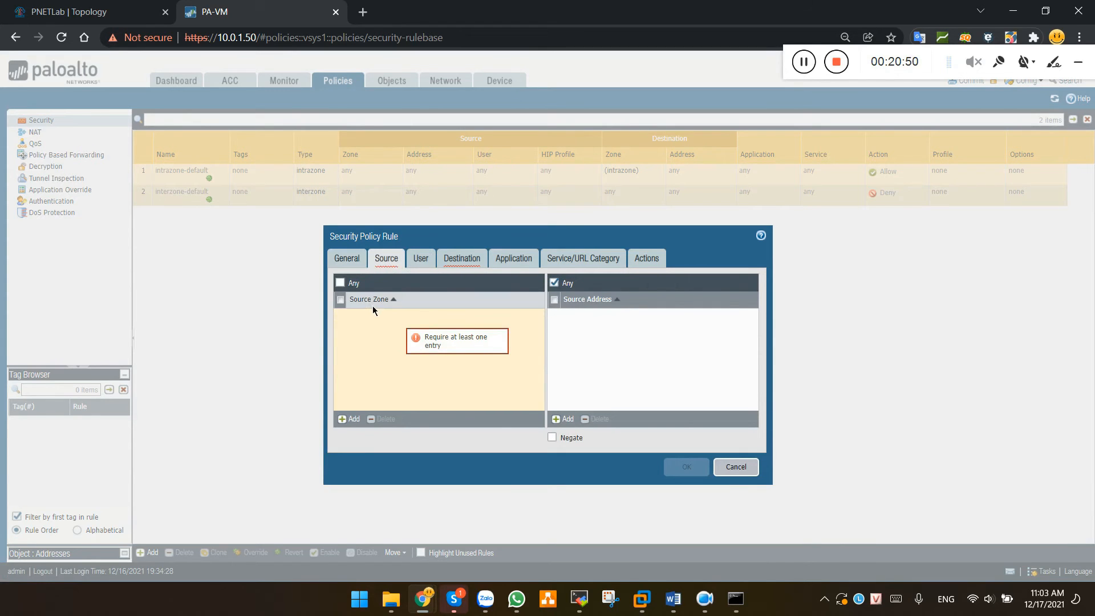
Set the rule's source zone to Trust
{"action": "left_click", "coordinate": [349, 419]}
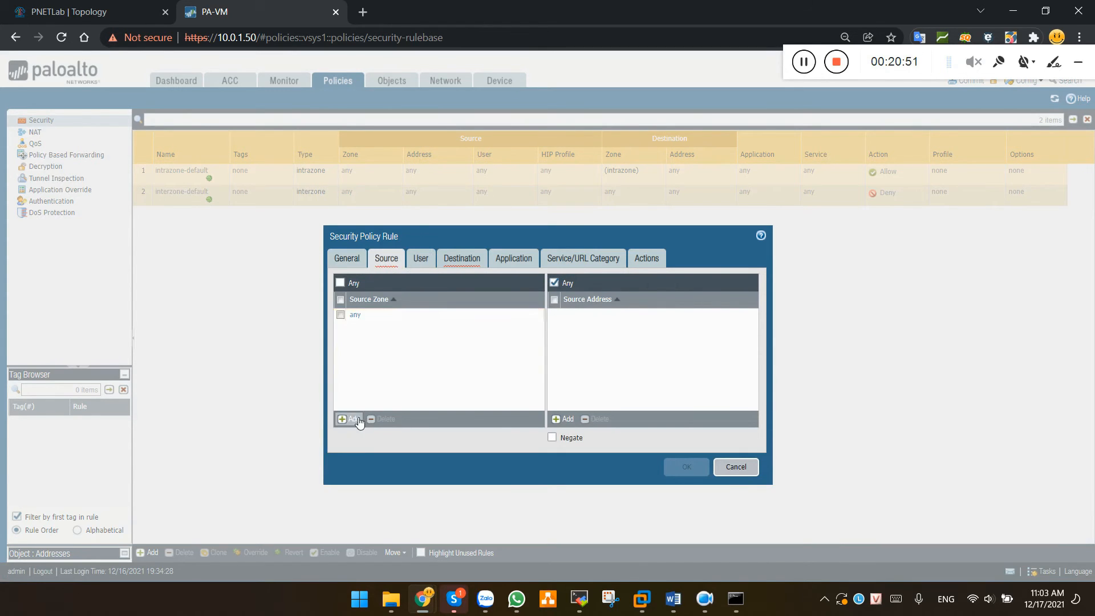
{"action": "left_click", "coordinate": [365, 327]}
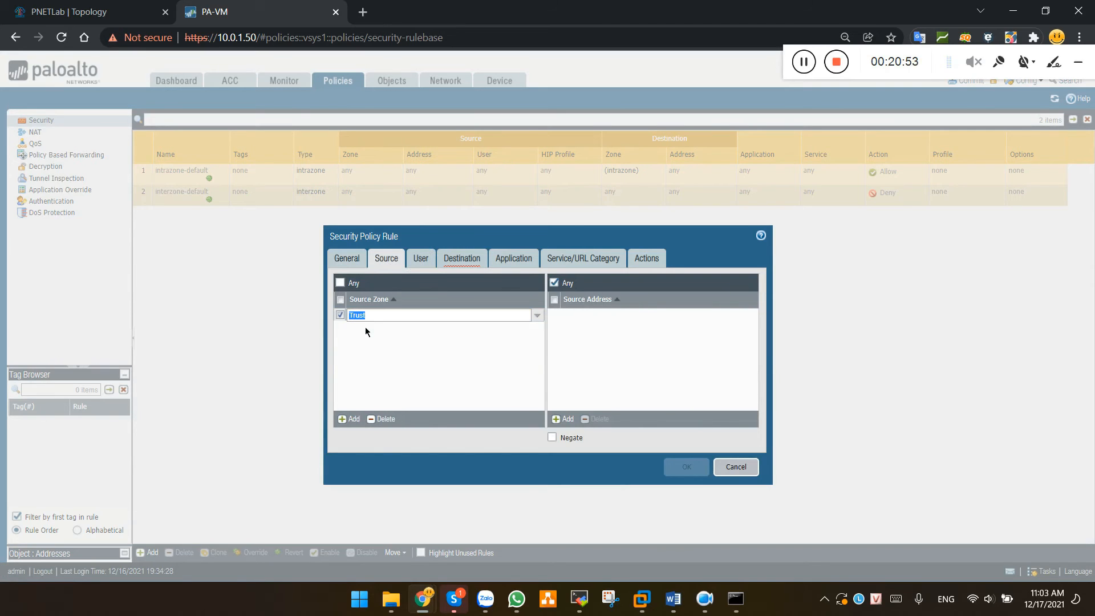
{"action": "left_click", "coordinate": [454, 328]}
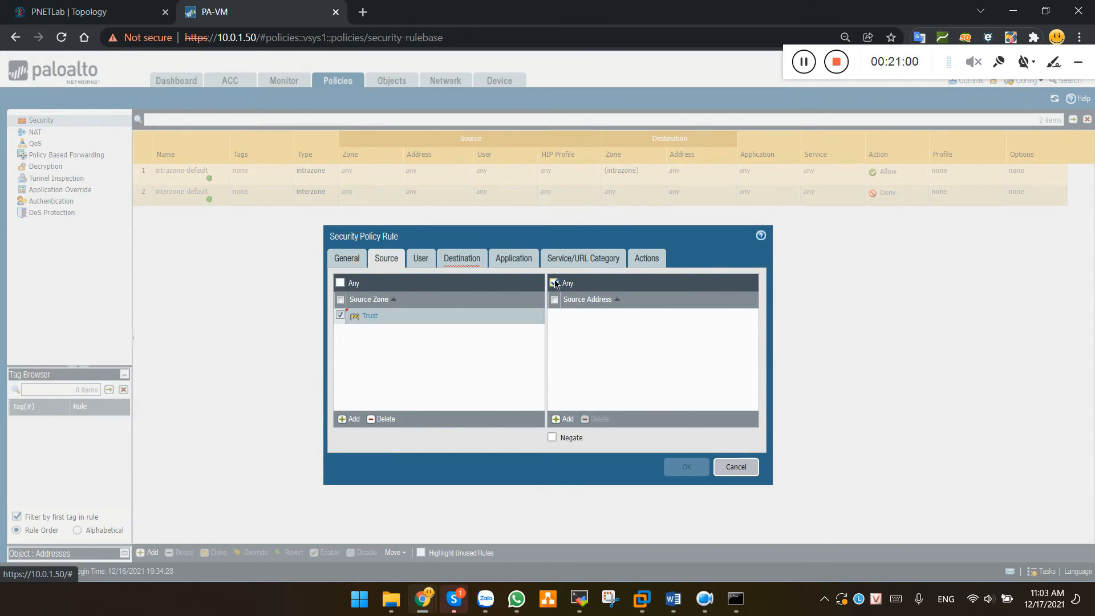
Add IP_VLAN_10 and IP_VLAN_20 as the rule's source addresses
{"action": "left_click", "coordinate": [564, 419]}
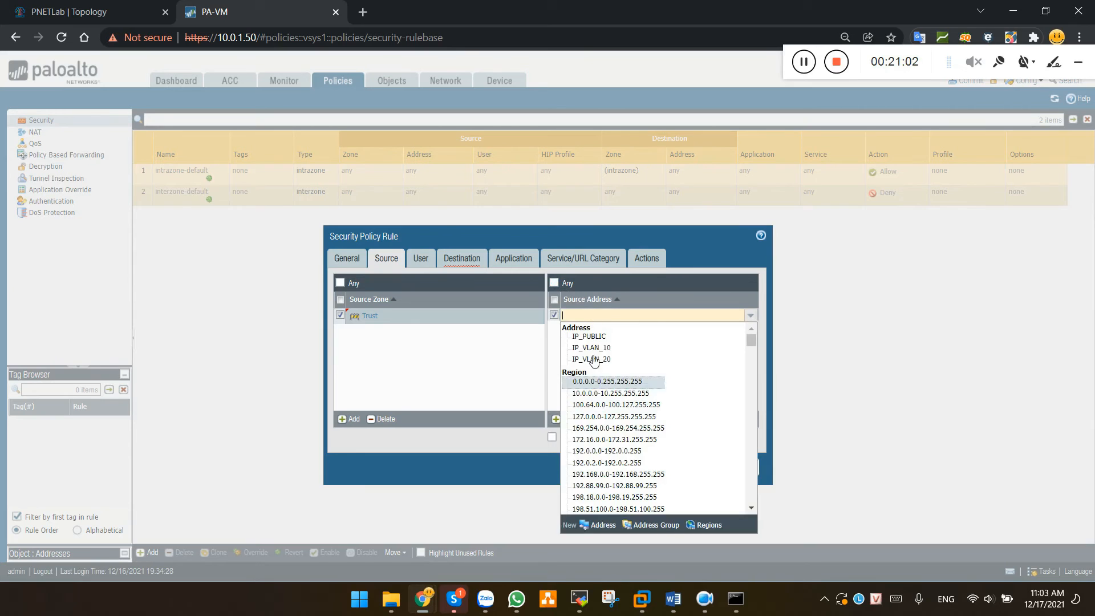
{"action": "left_click", "coordinate": [607, 349]}
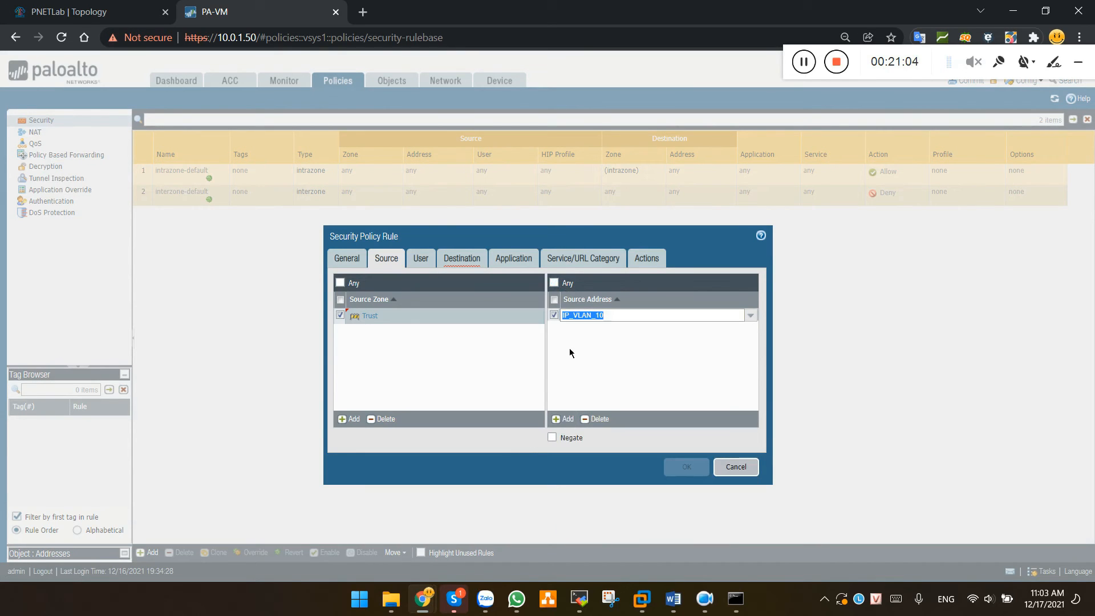
{"action": "left_click", "coordinate": [569, 418]}
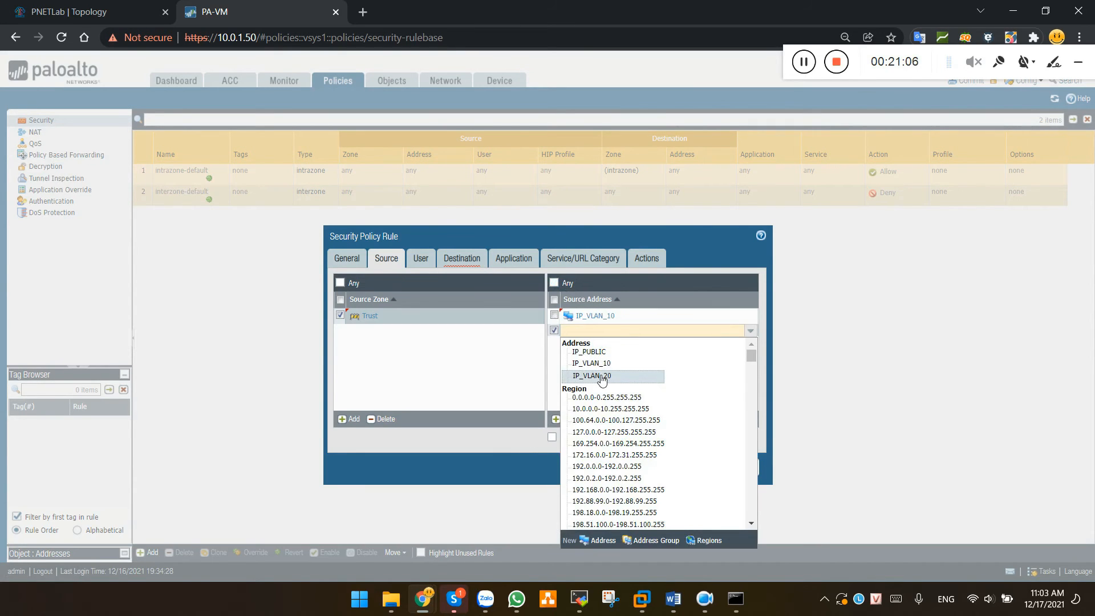
{"action": "left_click", "coordinate": [602, 377]}
{"action": "key", "text": "alt+Tab"}
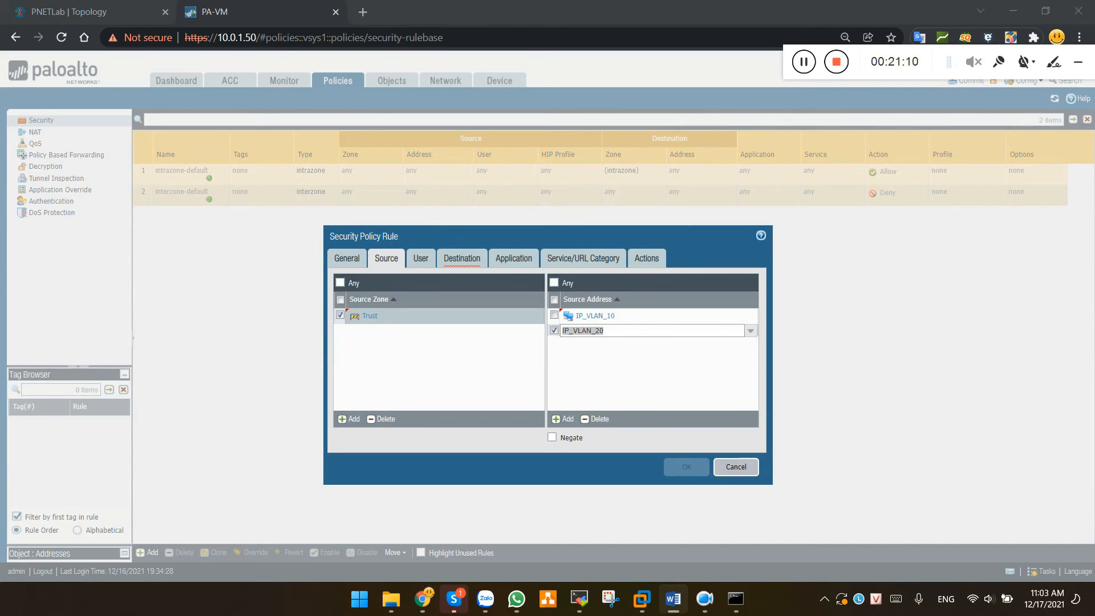
{"action": "left_click", "coordinate": [663, 374]}
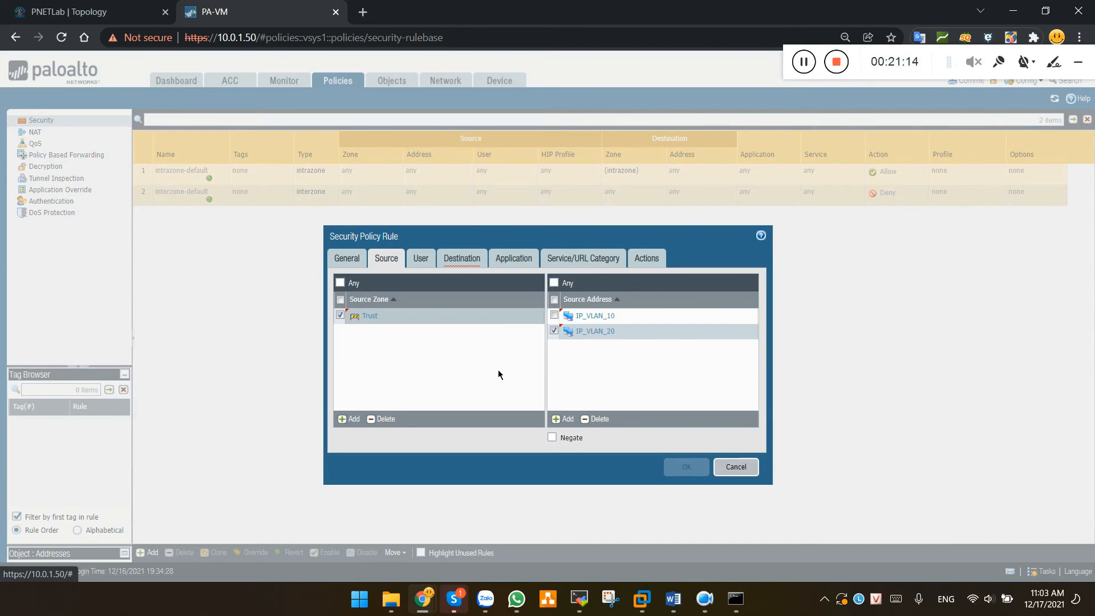
{"action": "left_click", "coordinate": [456, 260]}
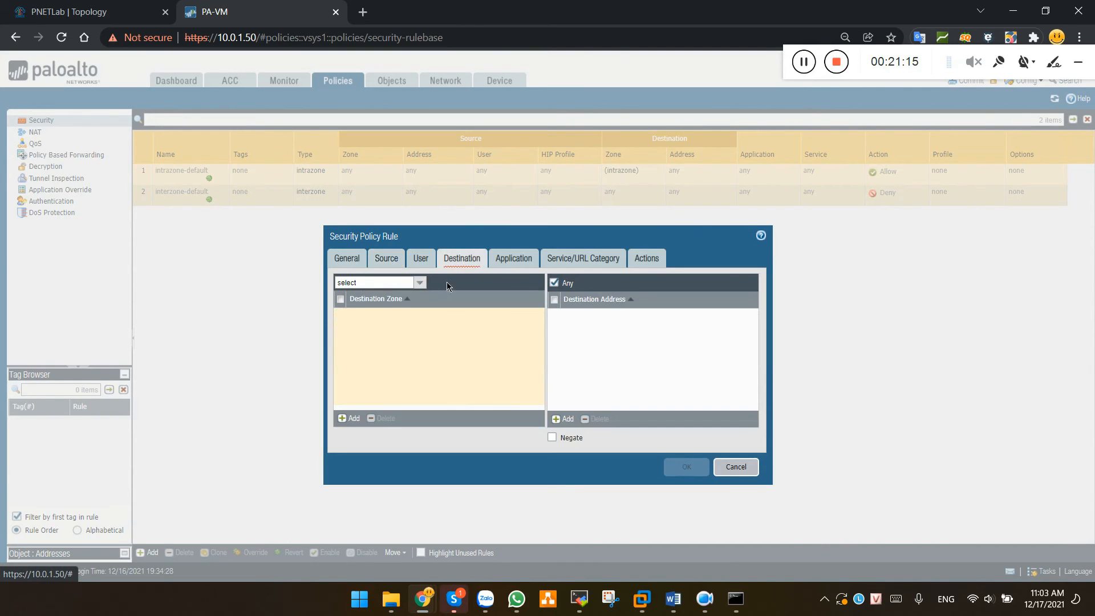
Set the destination zone to Untrust, keeping Any as the destination address
{"action": "left_click", "coordinate": [350, 418]}
{"action": "left_click", "coordinate": [368, 342]}
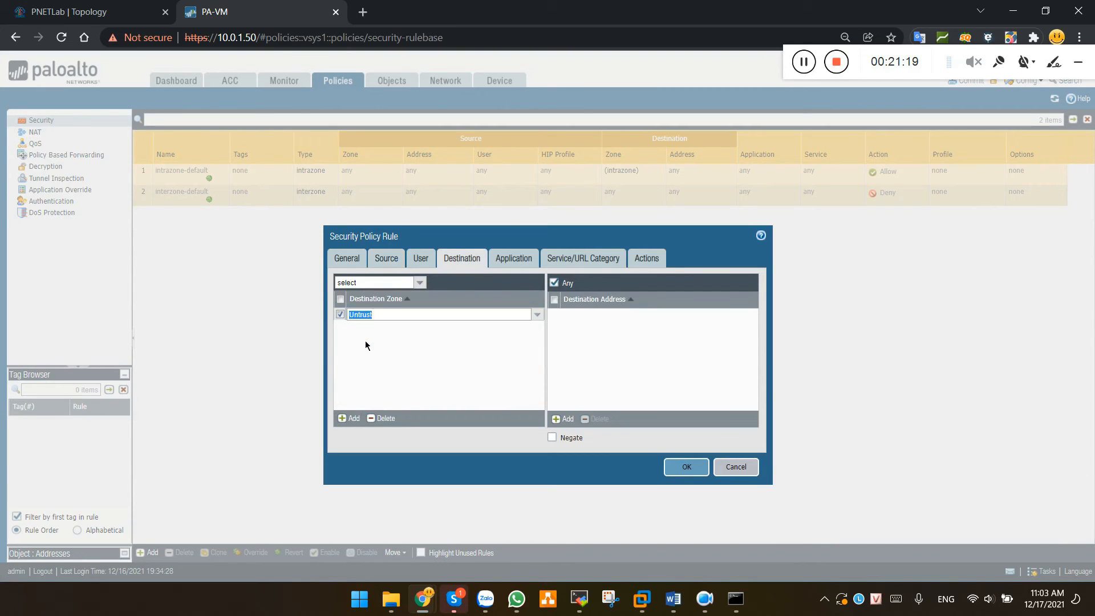
{"action": "left_click", "coordinate": [451, 370]}
{"action": "left_click", "coordinate": [570, 287]}
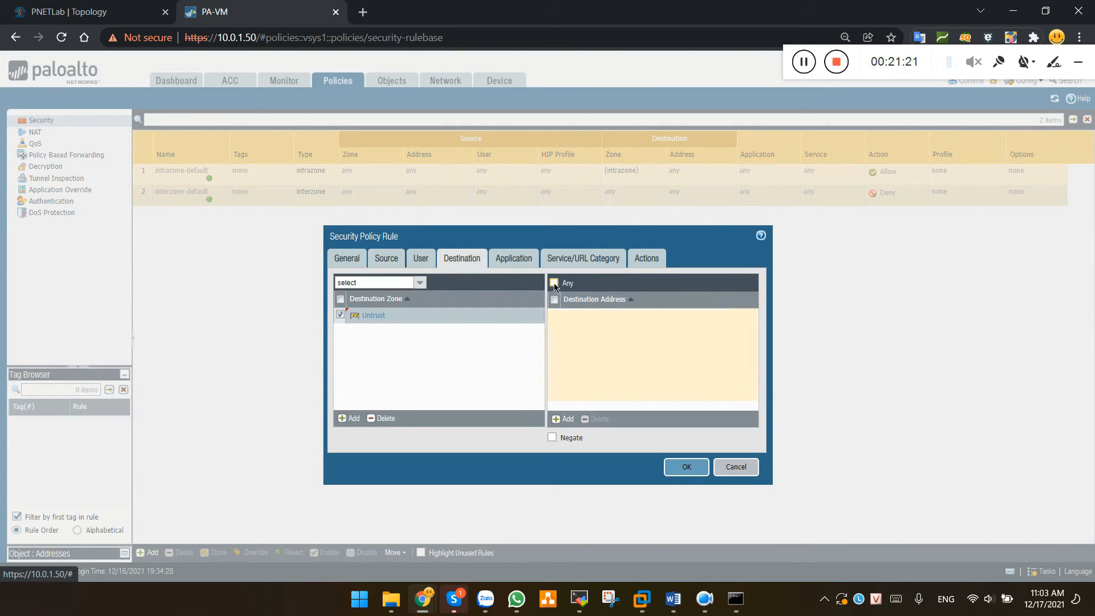
{"action": "left_click", "coordinate": [554, 283]}
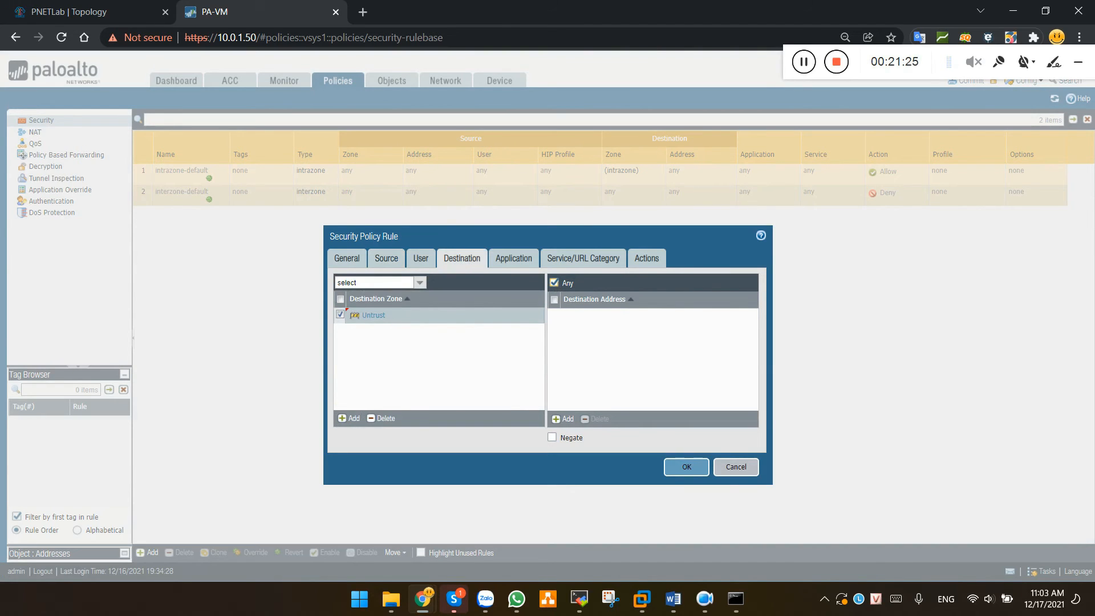
{"action": "left_click", "coordinate": [642, 260]}
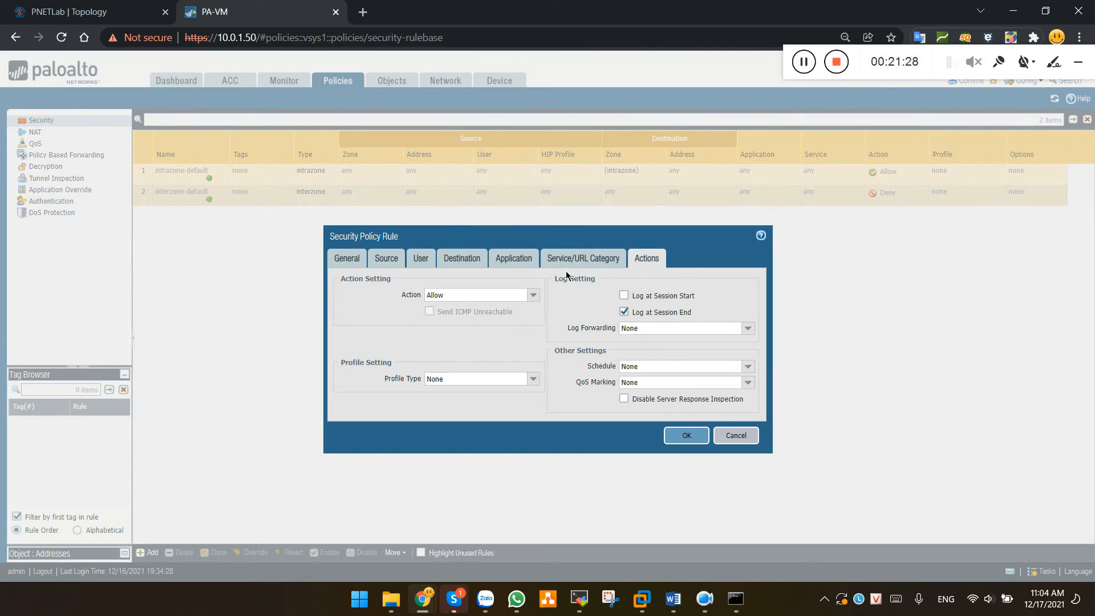
Keep action Allow, review the User, Application and Service/URL tabs, and save the rule
{"action": "left_click", "coordinate": [534, 296]}
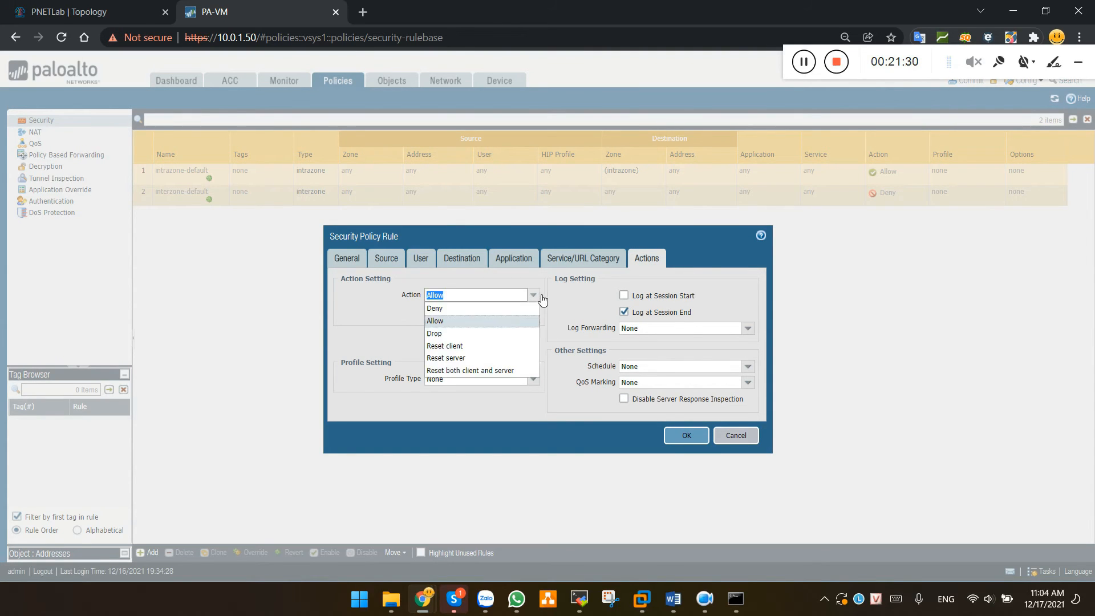
{"action": "left_click", "coordinate": [445, 321]}
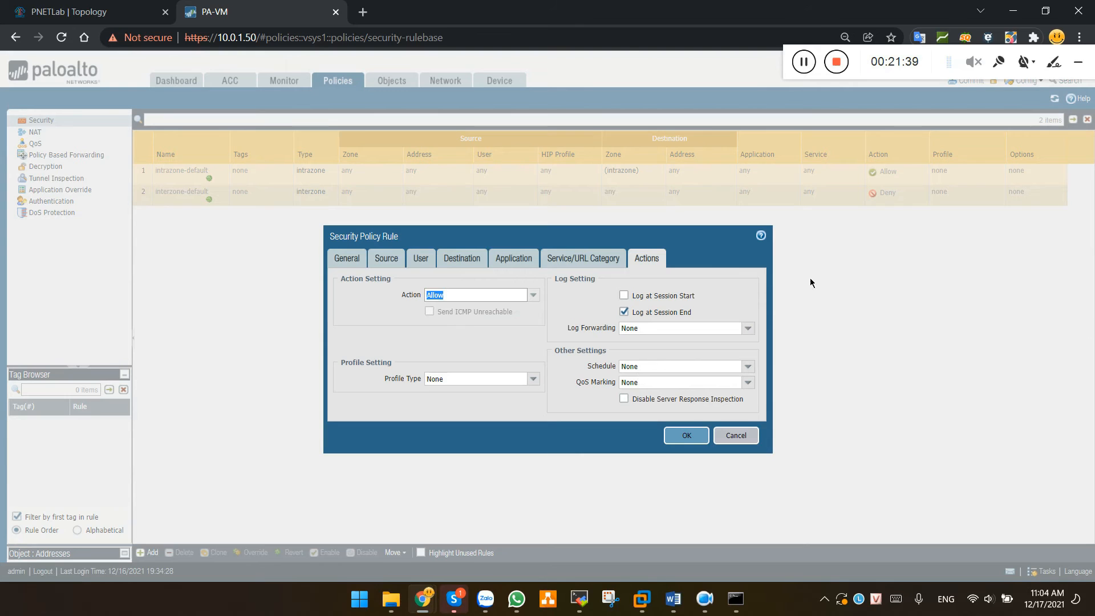
{"action": "left_click", "coordinate": [424, 261]}
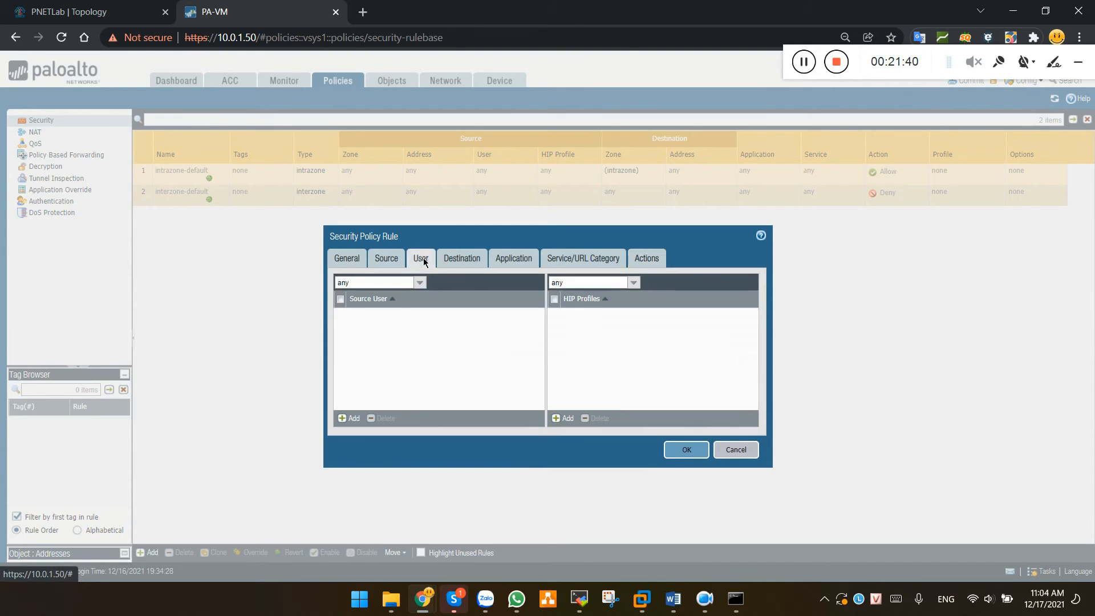
{"action": "left_click", "coordinate": [511, 256]}
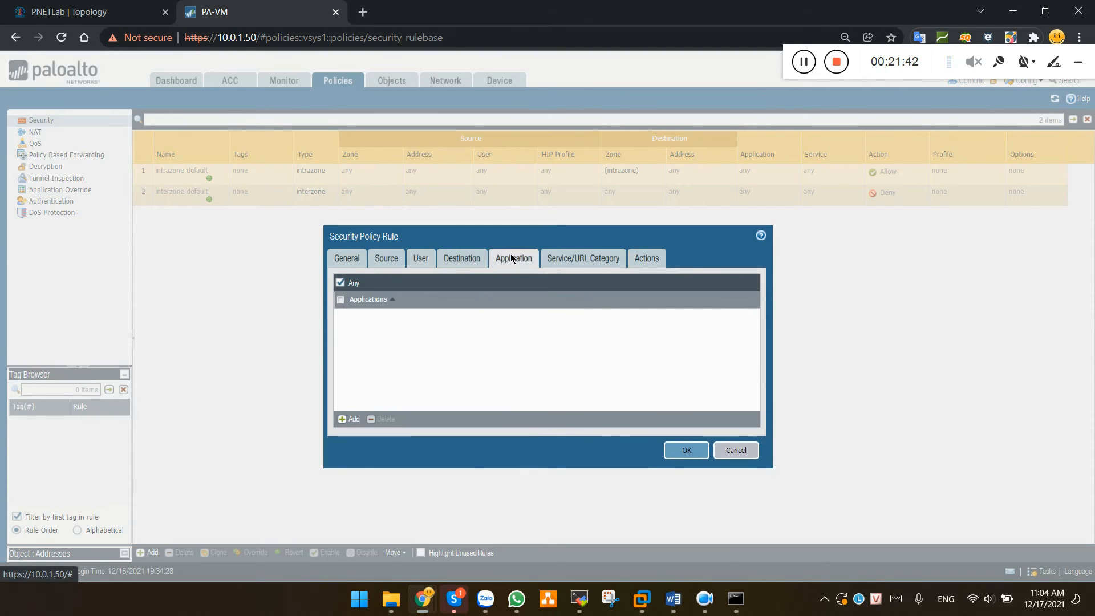
{"action": "left_click", "coordinate": [567, 260]}
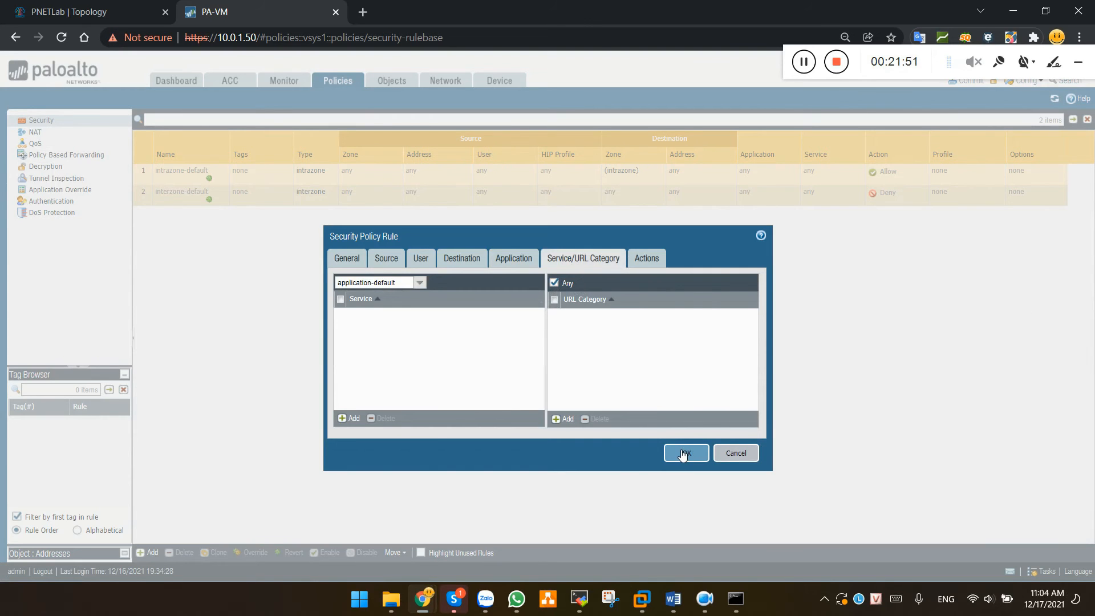
{"action": "left_click", "coordinate": [685, 453]}
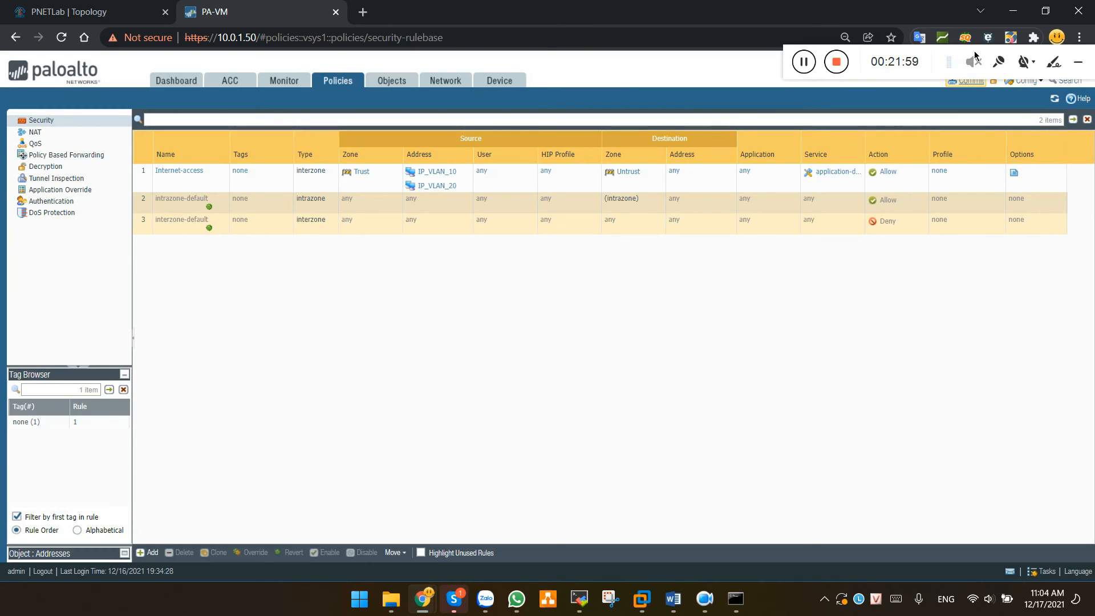
{"action": "left_click", "coordinate": [975, 53]}
{"action": "left_click_drag", "start_coordinate": [997, 52], "coordinate": [1000, 27]}
Commit all changes to the firewall and close the commit status report
{"action": "left_click", "coordinate": [981, 83]}
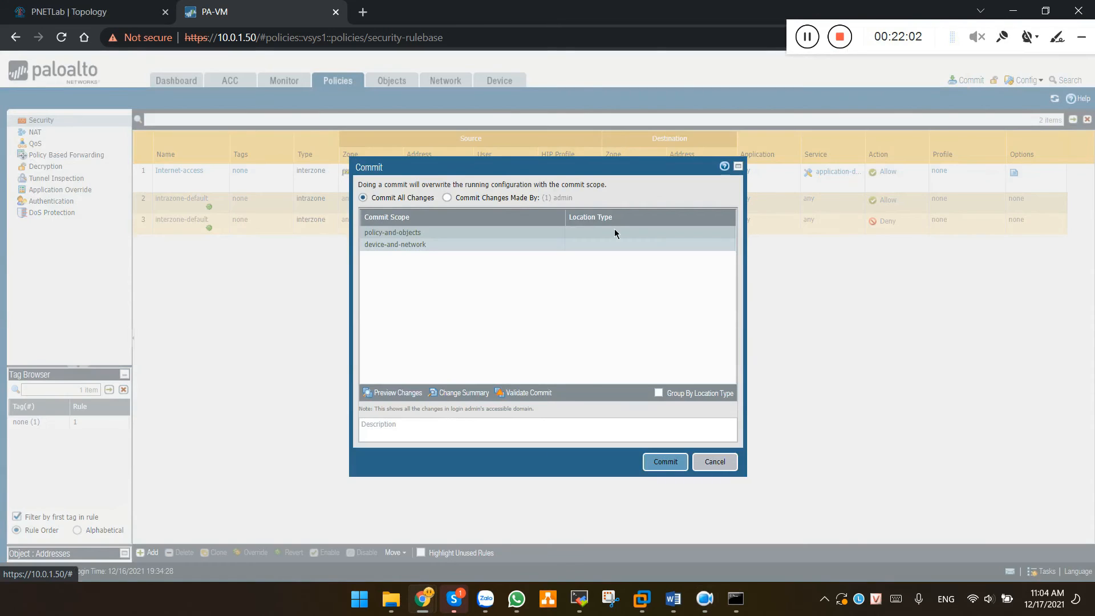
{"action": "left_click", "coordinate": [664, 463]}
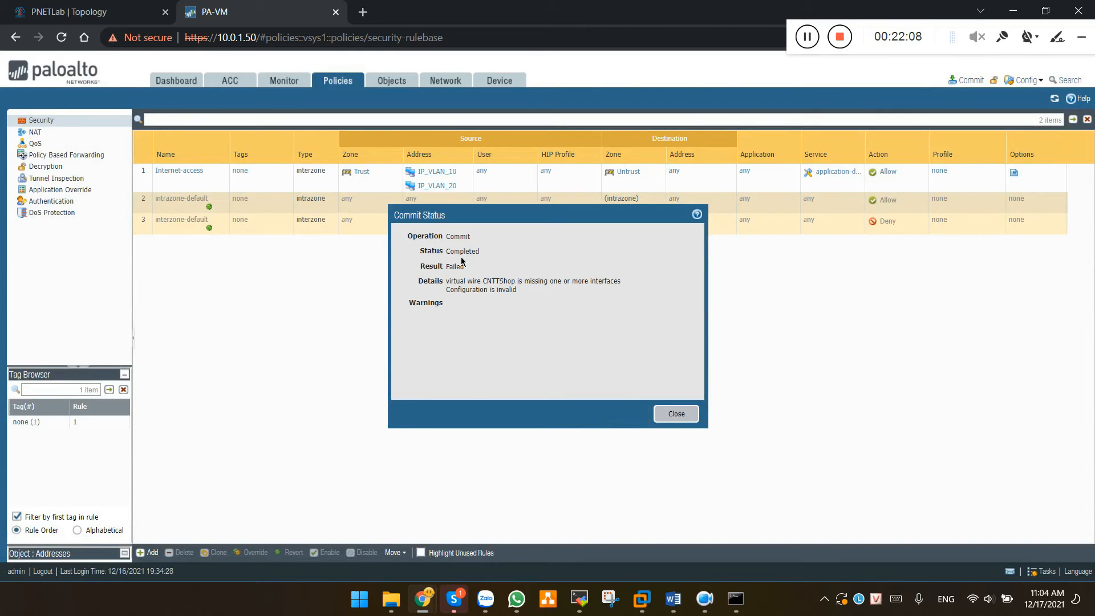
{"action": "left_click_drag", "start_coordinate": [446, 252], "coordinate": [509, 253]}
{"action": "left_click", "coordinate": [681, 415]}
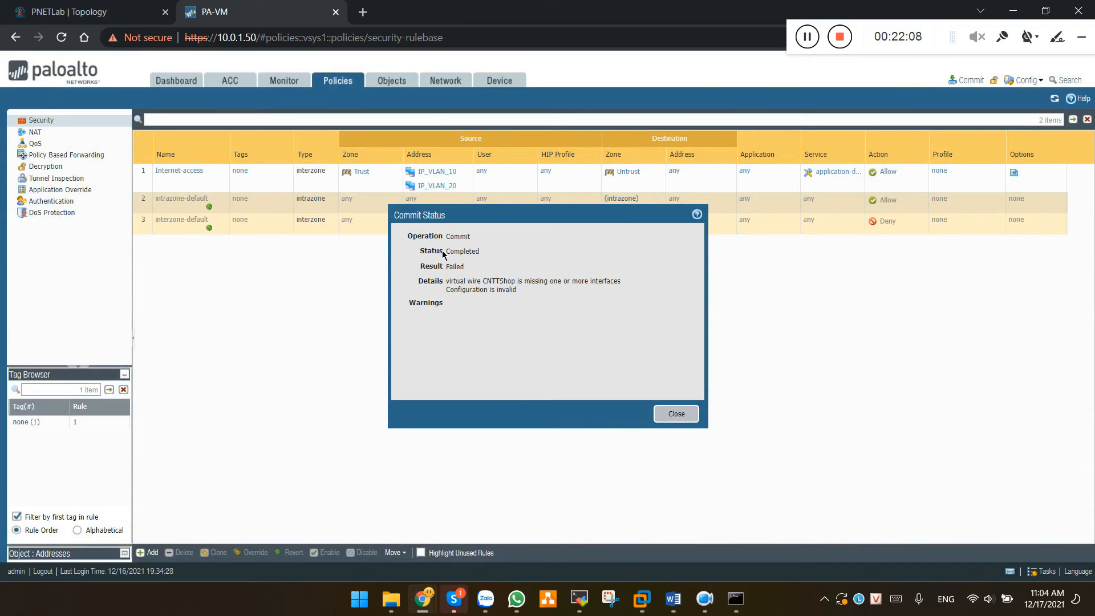
{"action": "left_click_drag", "start_coordinate": [446, 252], "coordinate": [508, 252]}
{"action": "left_click", "coordinate": [684, 413]}
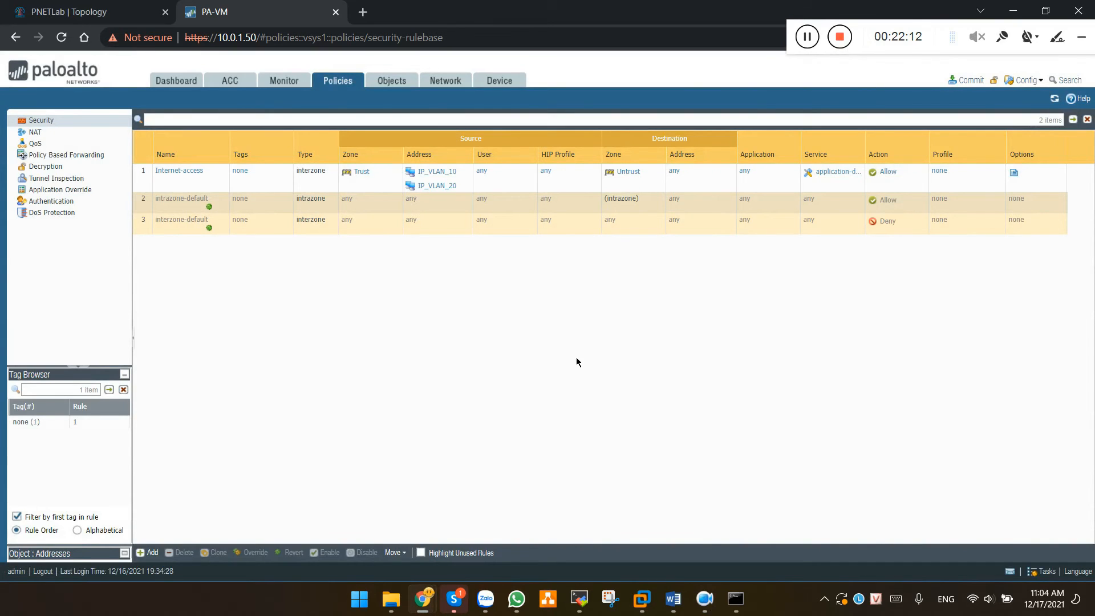
Open a MobaXterm console to the ISP router from the PNETLab topology
{"action": "left_click", "coordinate": [103, 9]}
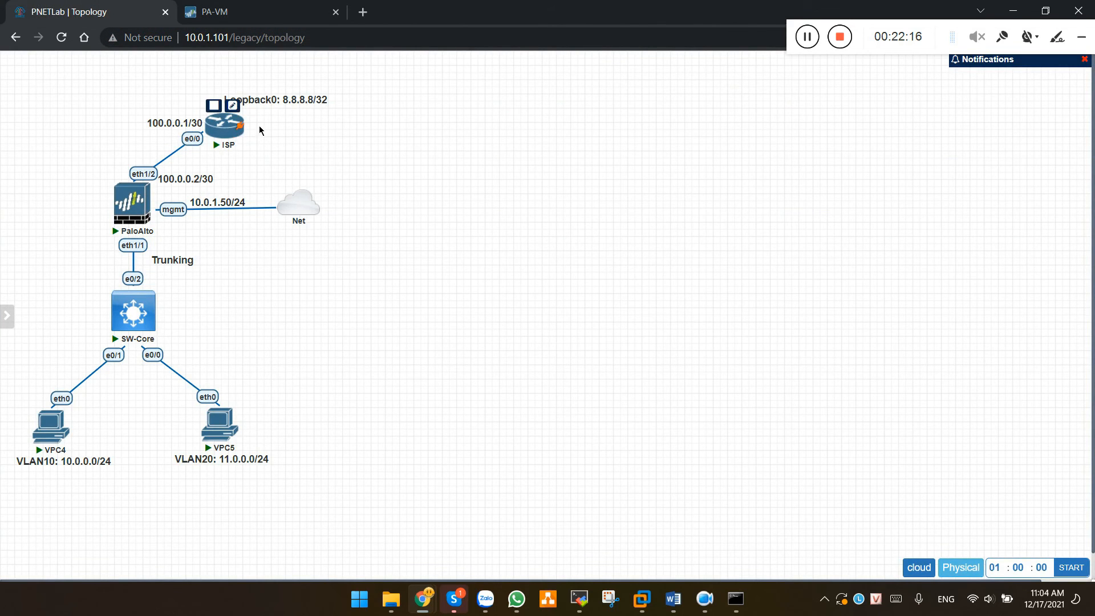
{"action": "left_click", "coordinate": [228, 126]}
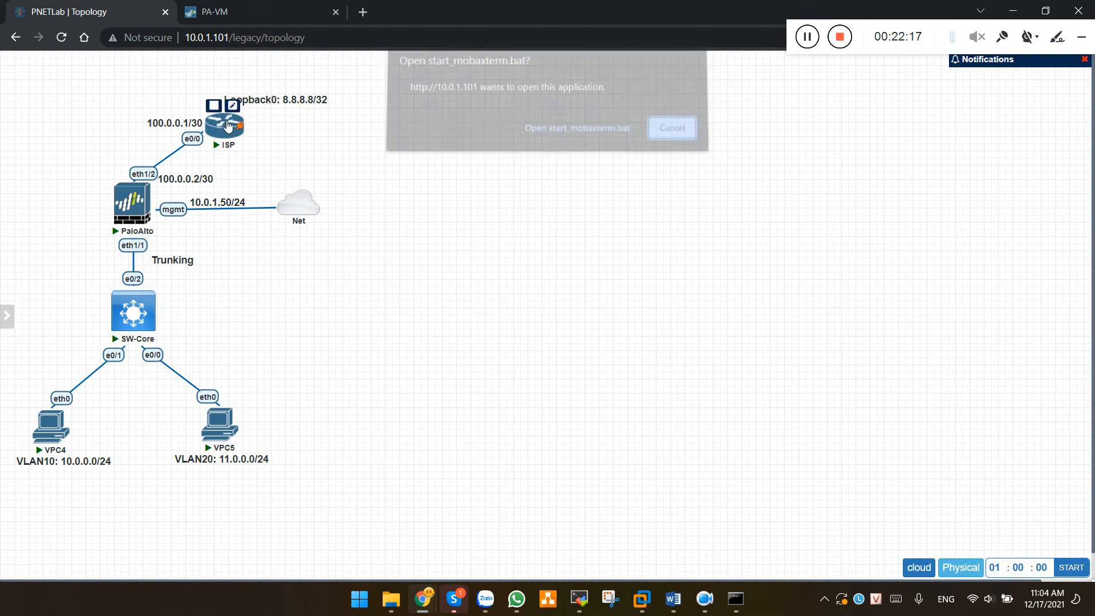
{"action": "left_click", "coordinate": [586, 131]}
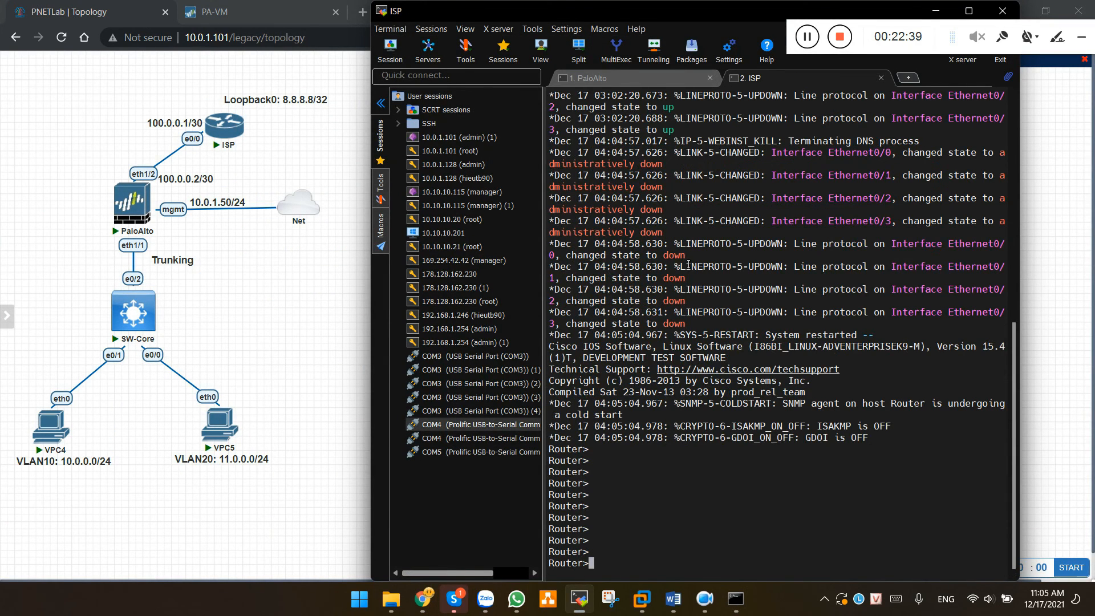
Run enable and conf t, then set the router hostname to ISP
{"action": "type", "text": "en"}
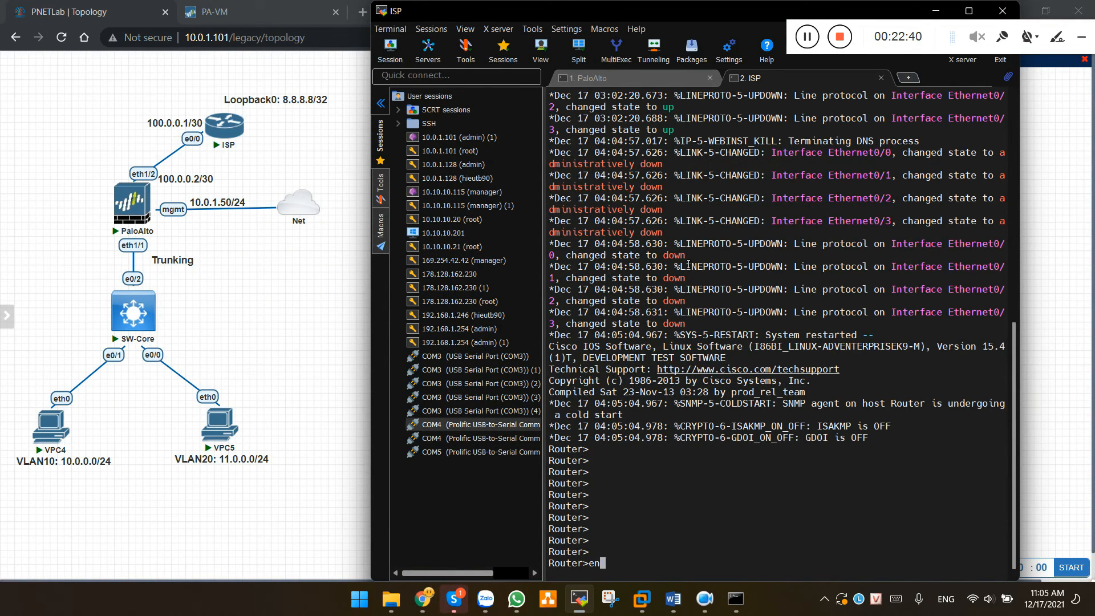
{"action": "key", "text": "Return"}
{"action": "type", "text": "cC2n"}
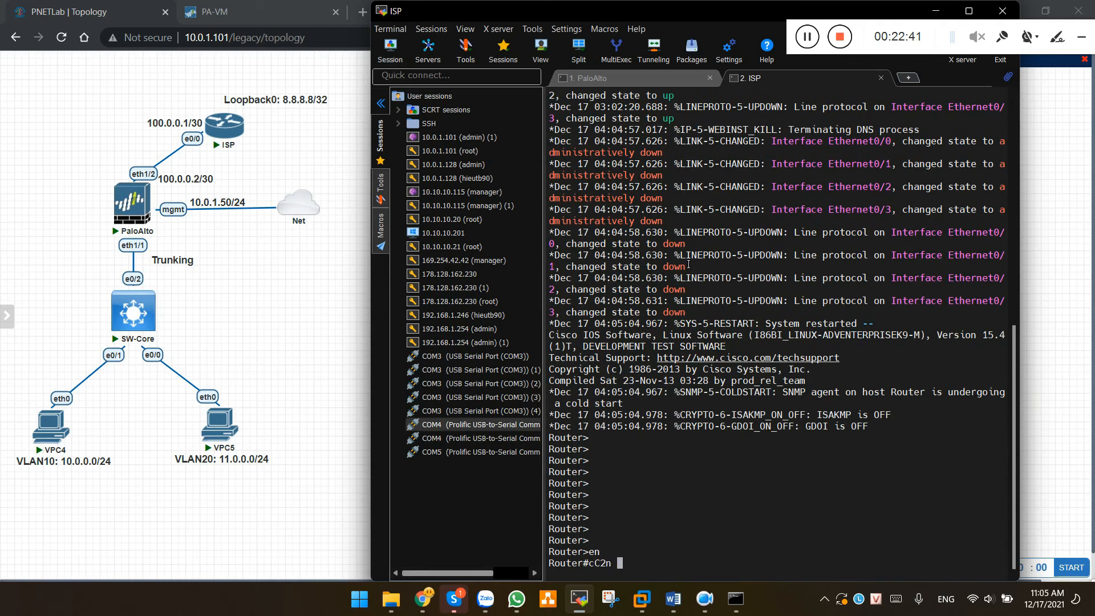
{"action": "key", "text": "BackSpace"}
{"action": "key", "text": "BackSpace"}
{"action": "key", "text": "BackSpace"}
{"action": "key", "text": "BackSpace"}
{"action": "type", "text": "conf t"}
{"action": "key", "text": "Return"}
{"action": "type", "text": "hostname IP"}
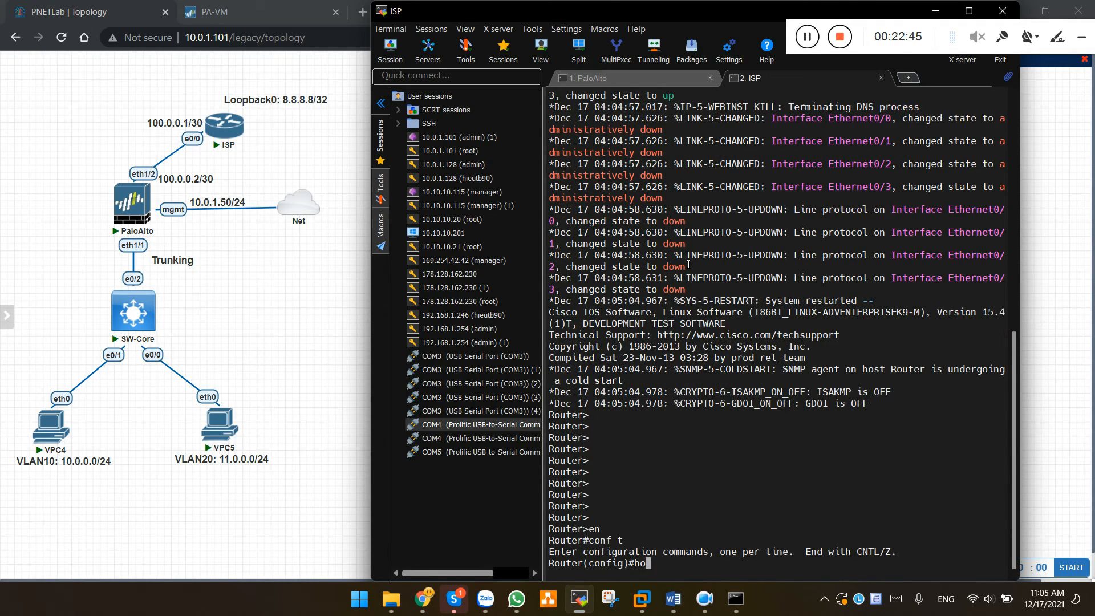
{"action": "key", "text": "Tab"}
{"action": "type", "text": "IP"}
{"action": "key", "text": "BackSpace"}
{"action": "type", "text": "SP"}
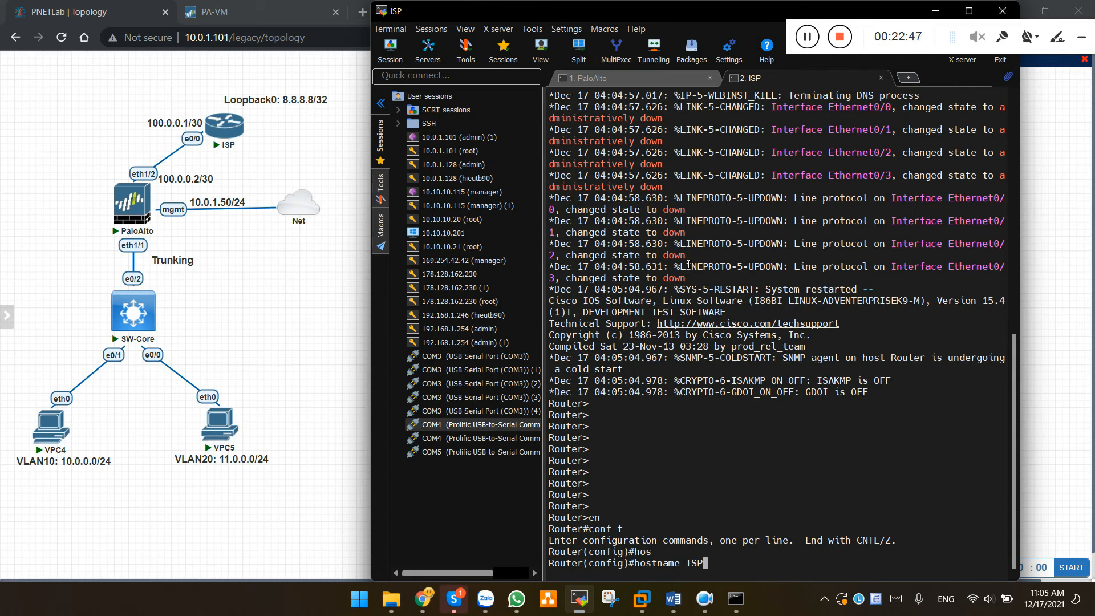
{"action": "key", "text": "Return"}
{"action": "key", "text": "Return"}
{"action": "key", "text": "Return"}
{"action": "key", "text": "Return"}
{"action": "key", "text": "Return"}
{"action": "key", "text": "Return"}
{"action": "key", "text": "Return"}
{"action": "key", "text": "Return"}
{"action": "key", "text": "Return"}
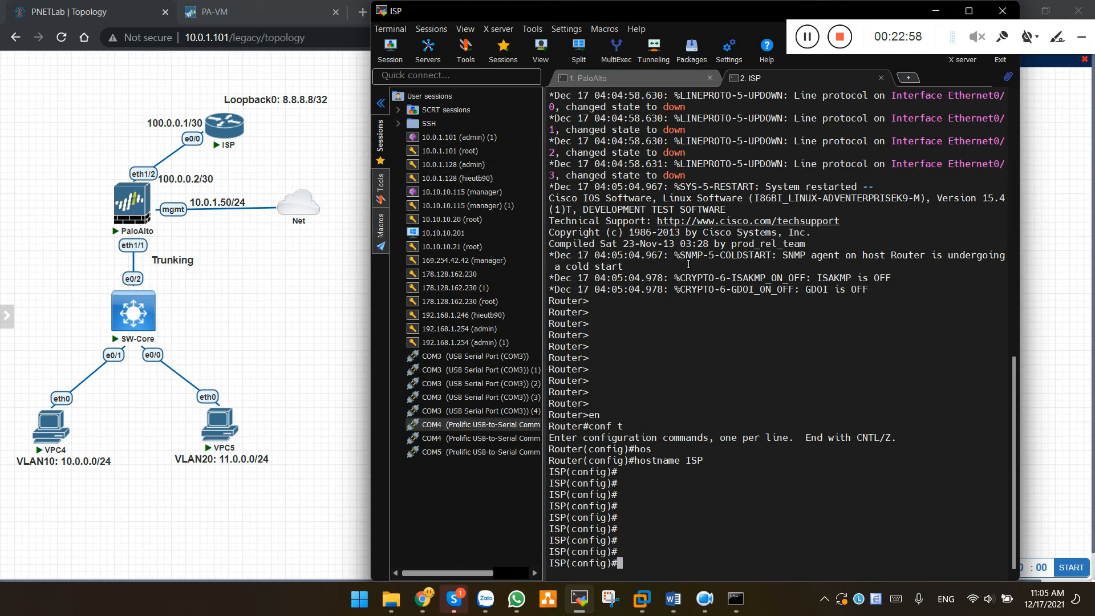
Bring ISP interface e0/0 up with address 100.0.0.1 255.255.255.252
{"action": "type", "text": "inter"}
{"action": "key", "text": "Tab"}
{"action": "type", "text": "e0/0"}
{"action": "key", "text": "Return"}
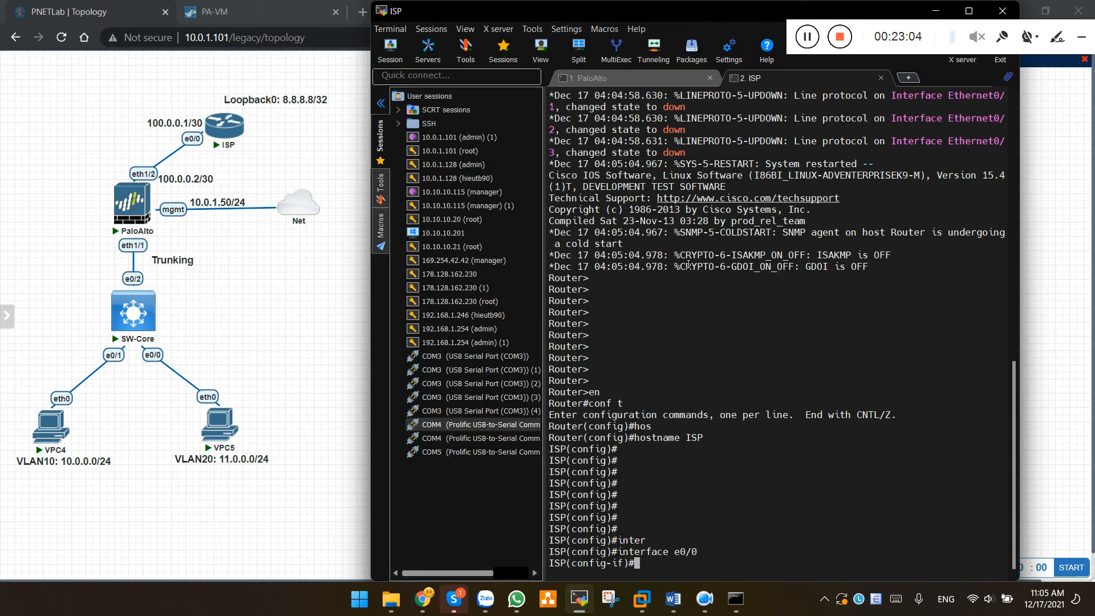
{"action": "type", "text": "no shut"}
{"action": "key", "text": "Return"}
{"action": "key", "text": "Return"}
{"action": "type", "text": "ip add 100.0.0.1 25"}
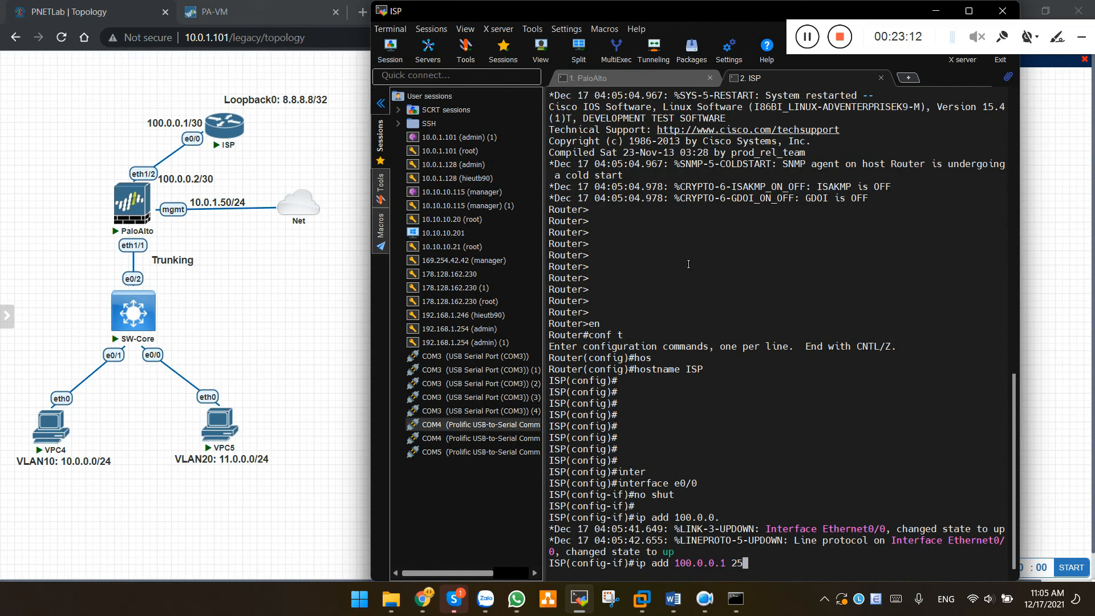
{"action": "type", "text": "5.255.255.252"}
{"action": "key", "text": "Return"}
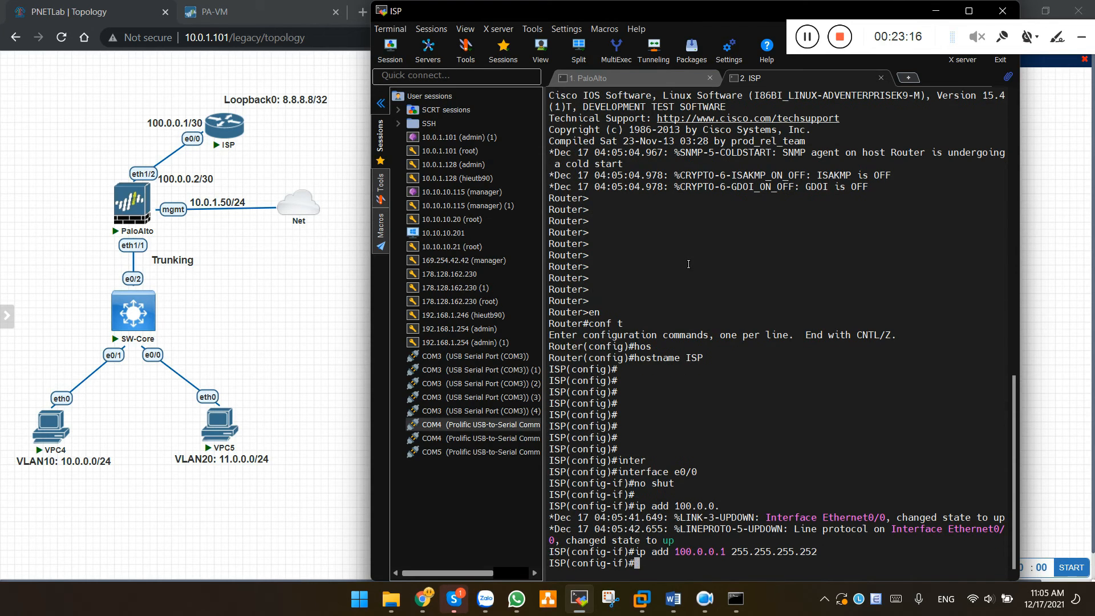
Bring Loopback0 up with address 8.8.8.8 255.255.255.255
{"action": "type", "text": "int lo"}
{"action": "key", "text": "Tab"}
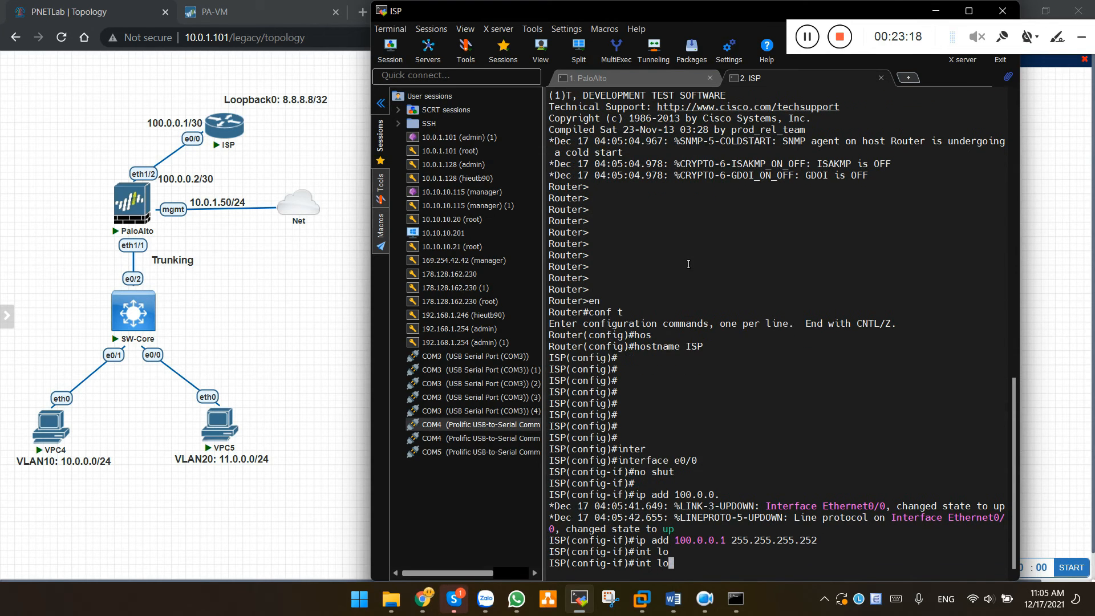
{"action": "key", "text": "BackSpace"}
{"action": "type", "text": "0"}
{"action": "key", "text": "Return"}
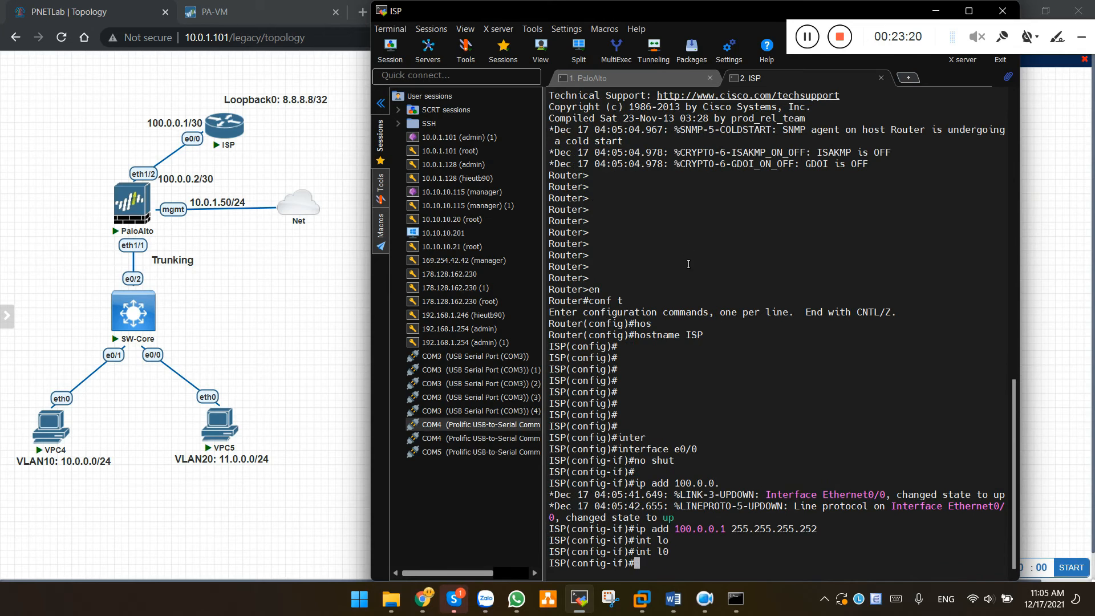
{"action": "type", "text": "no shut"}
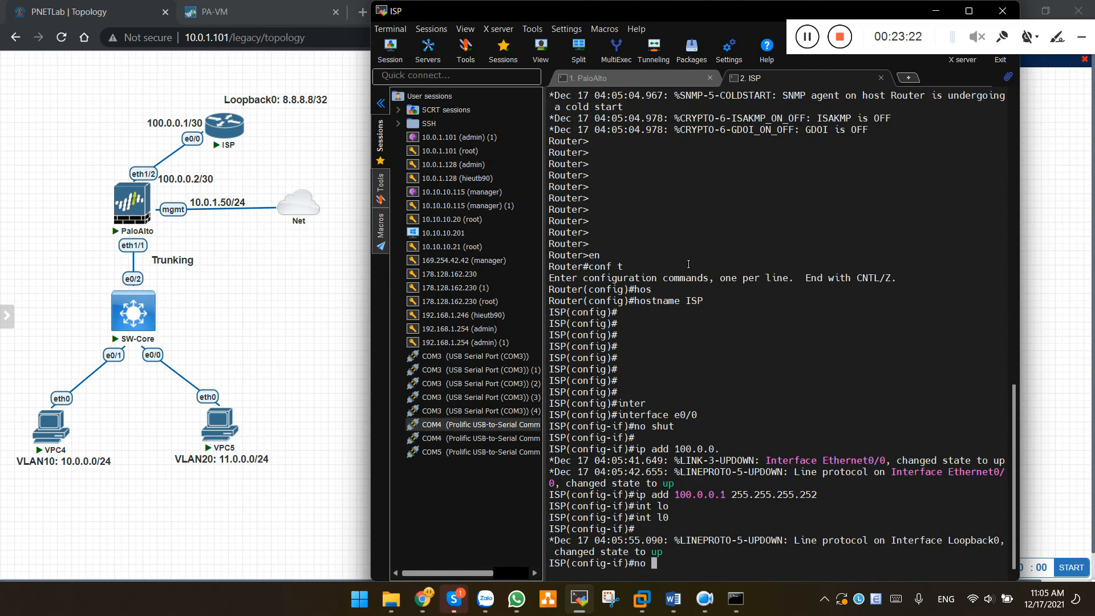
{"action": "key", "text": "Return"}
{"action": "type", "text": "ip ad"}
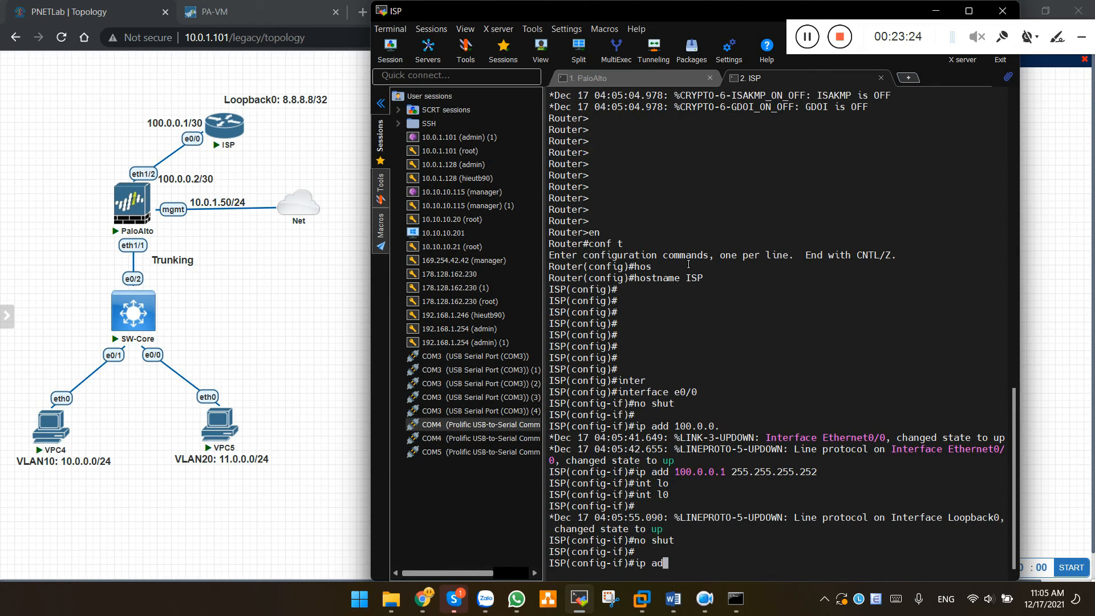
{"action": "type", "text": "d 8.8.8.8 255.255.255.255"}
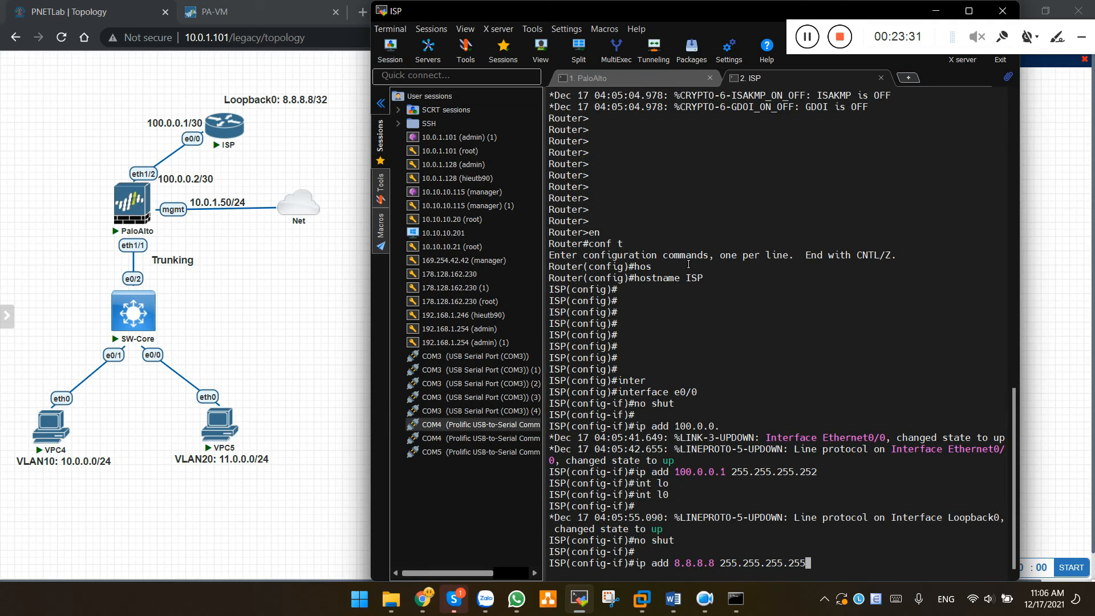
{"action": "key", "text": "Return"}
Leave configuration mode and save the ISP router's configuration with wr
{"action": "type", "text": "end"}
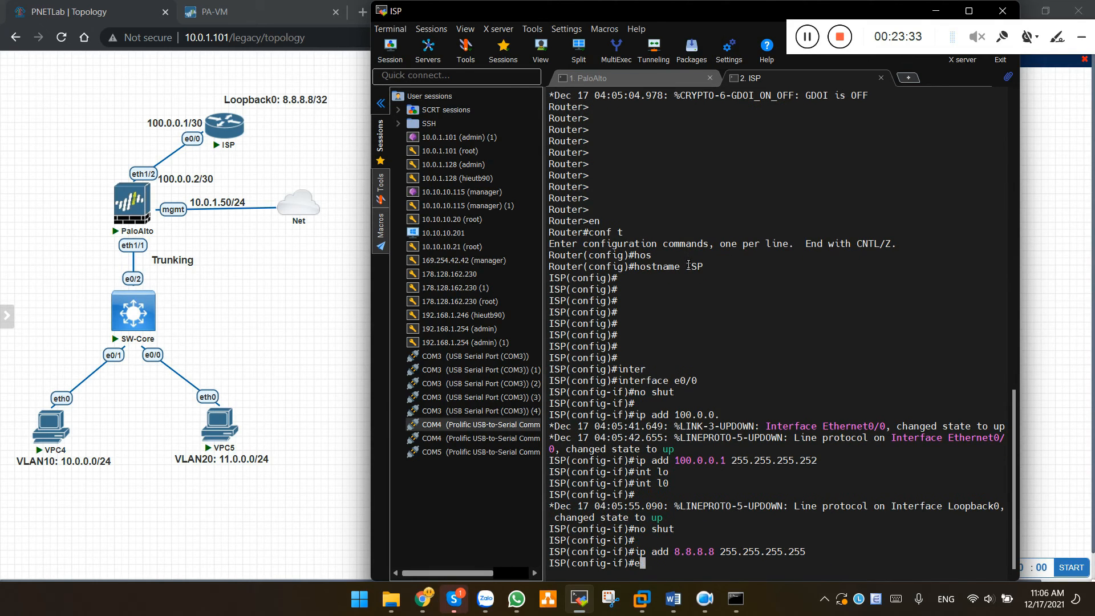
{"action": "key", "text": "Return"}
{"action": "type", "text": "wr"}
{"action": "key", "text": "Return"}
{"action": "key", "text": "Return"}
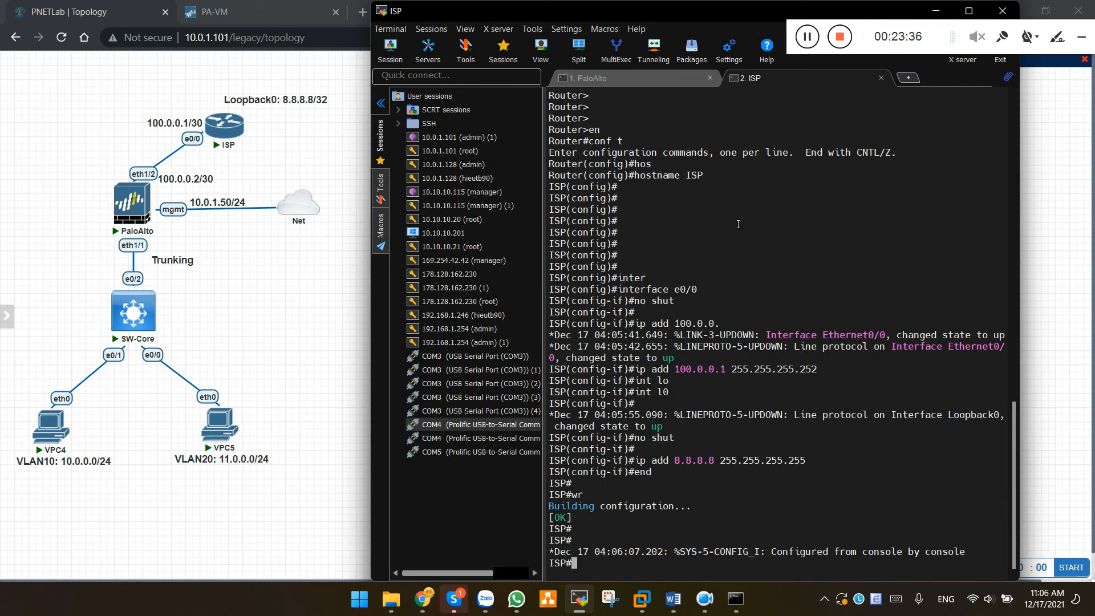
Launch SW-Core's console via start_mobaxterm.bat and run en at the Switch> prompt
{"action": "left_click", "coordinate": [253, 283]}
{"action": "left_click", "coordinate": [139, 314]}
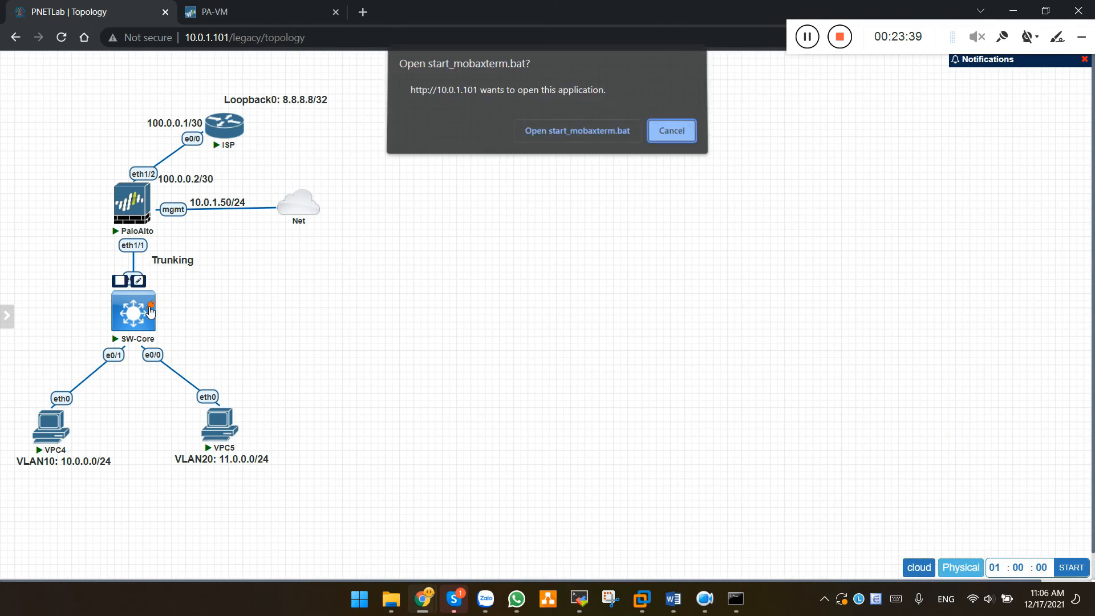
{"action": "left_click", "coordinate": [562, 130]}
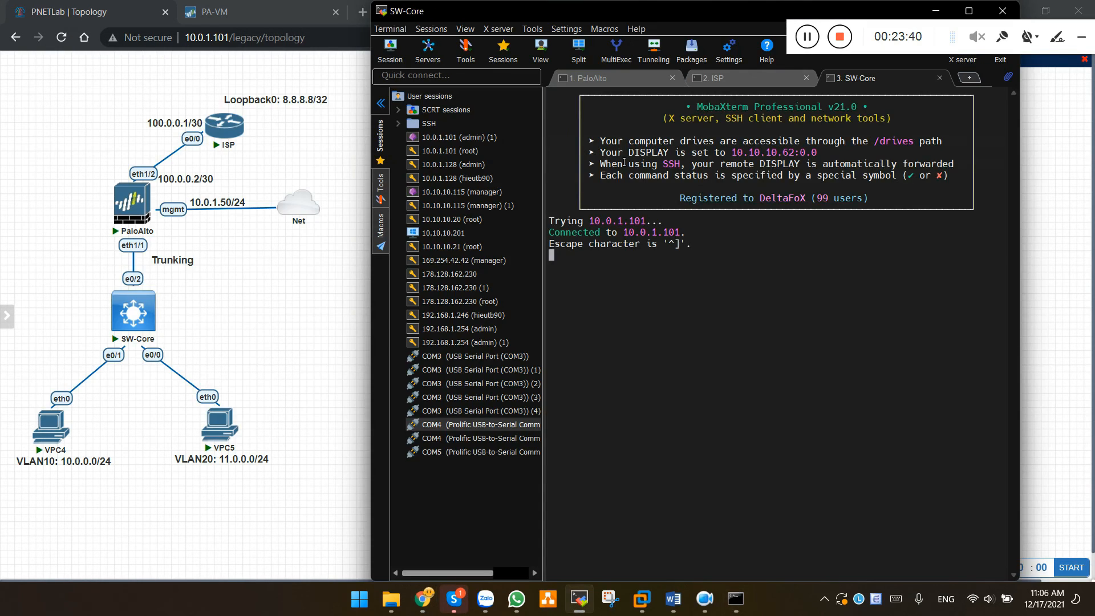
{"action": "key", "text": "Return"}
{"action": "key", "text": "Return"}
{"action": "key", "text": "Return"}
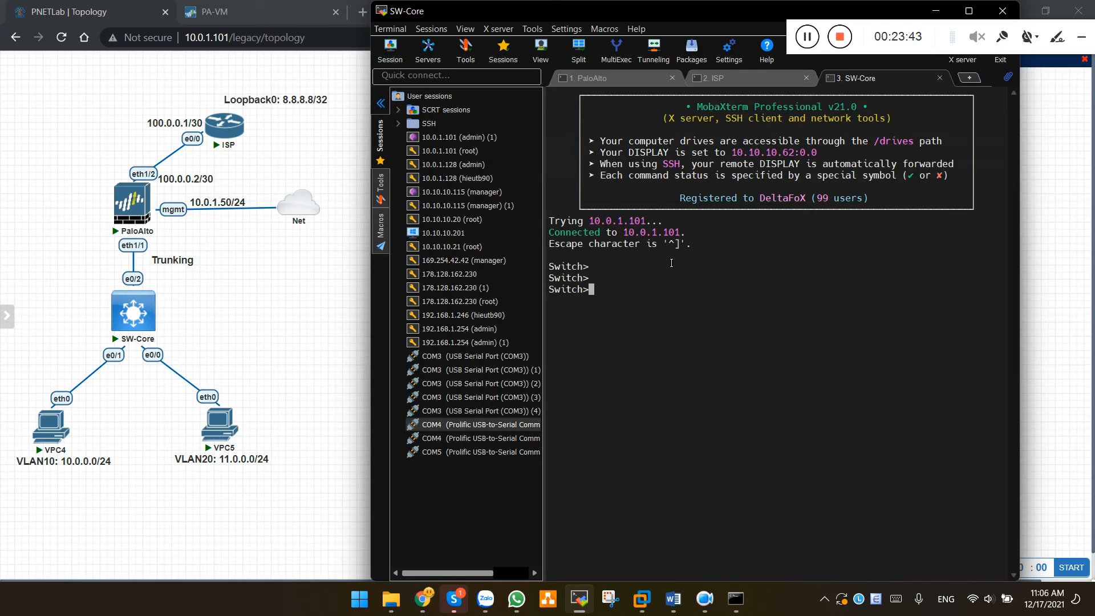
{"action": "key", "text": "Return"}
{"action": "key", "text": "Return"}
{"action": "type", "text": "en"}
{"action": "key", "text": "Return"}
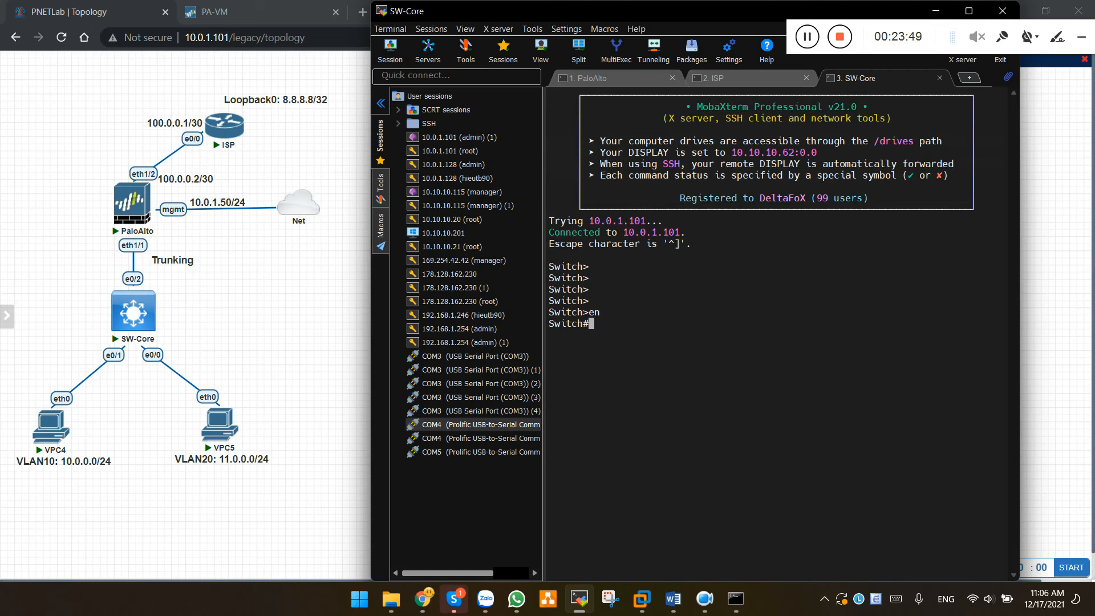
{"action": "key", "text": "alt+Tab"}
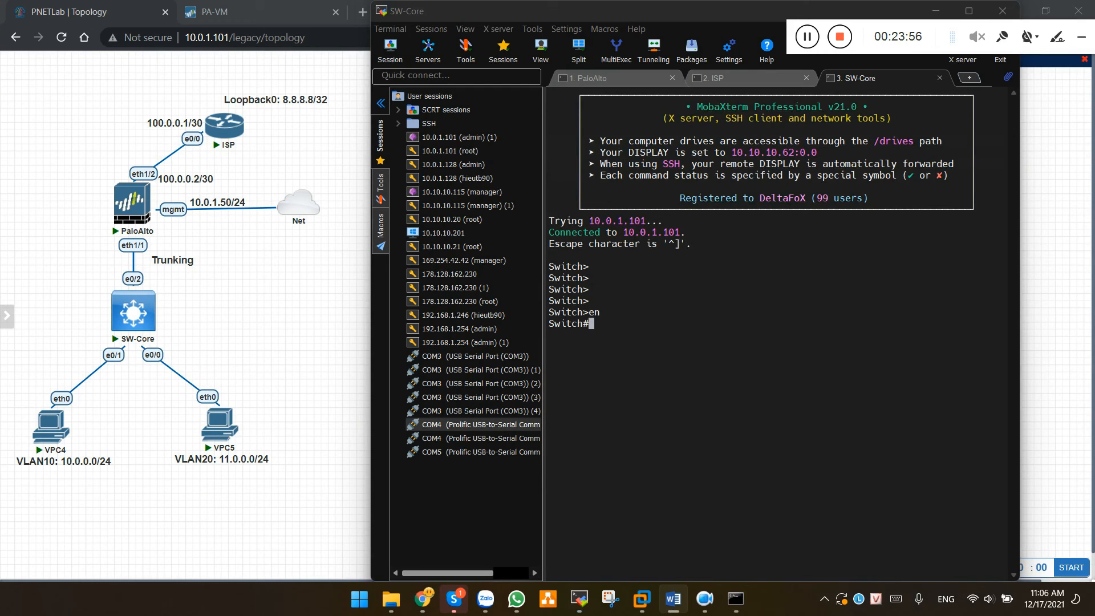
On SW-Core, configure interface e0/2 with dot1q trunk encapsulation
{"action": "type", "text": "conf t"}
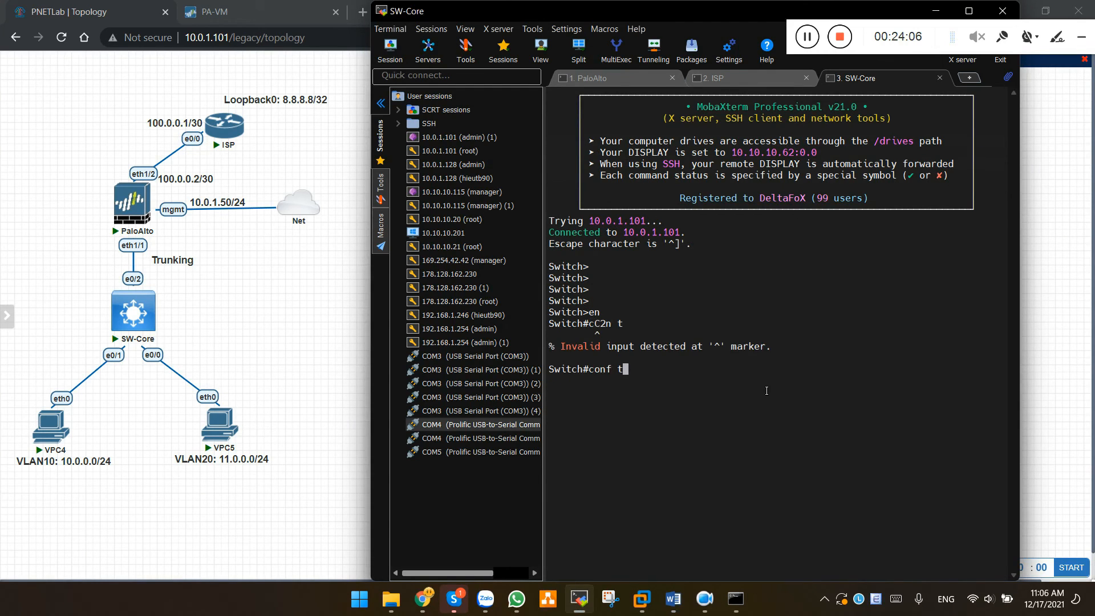
{"action": "key", "text": "Return"}
{"action": "type", "text": "int e0/2"}
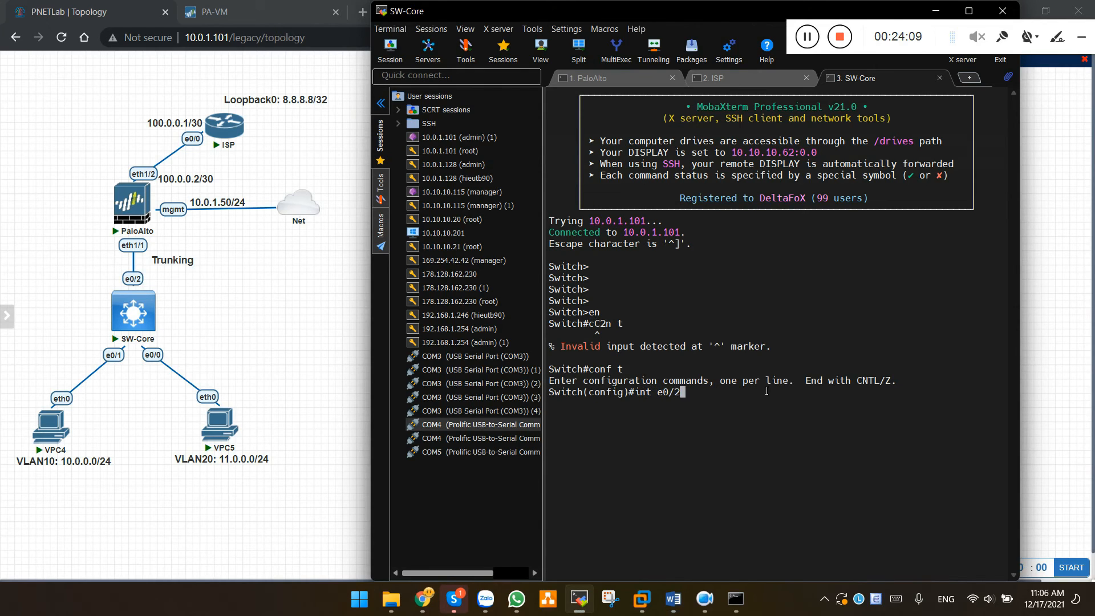
{"action": "key", "text": "Return"}
{"action": "type", "text": "sw mo"}
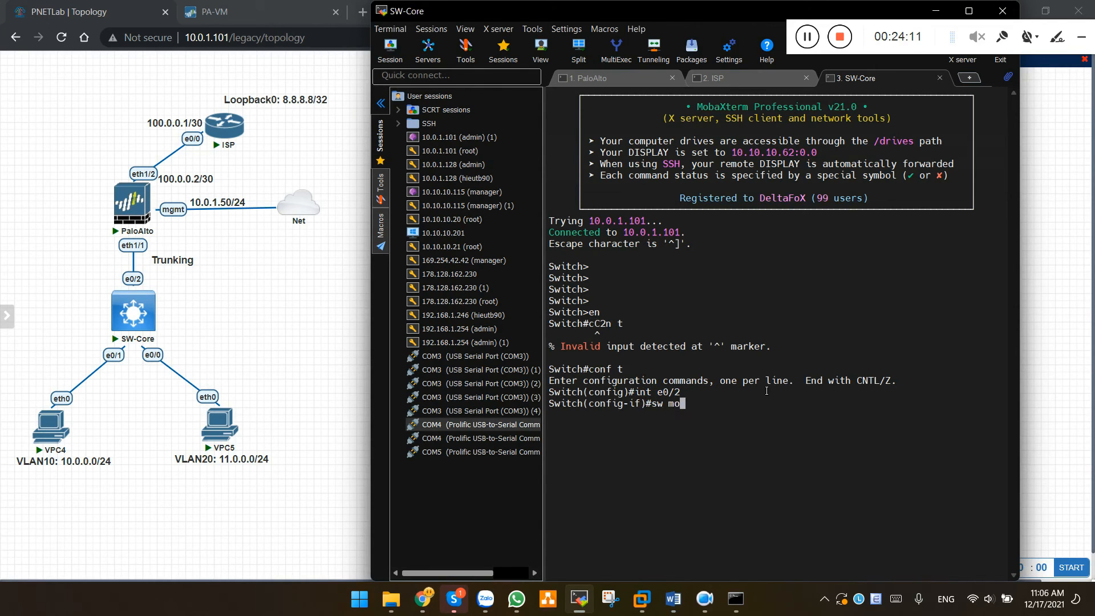
{"action": "key", "text": "Tab"}
{"action": "type", "text": "tr"}
{"action": "key", "text": "Tab"}
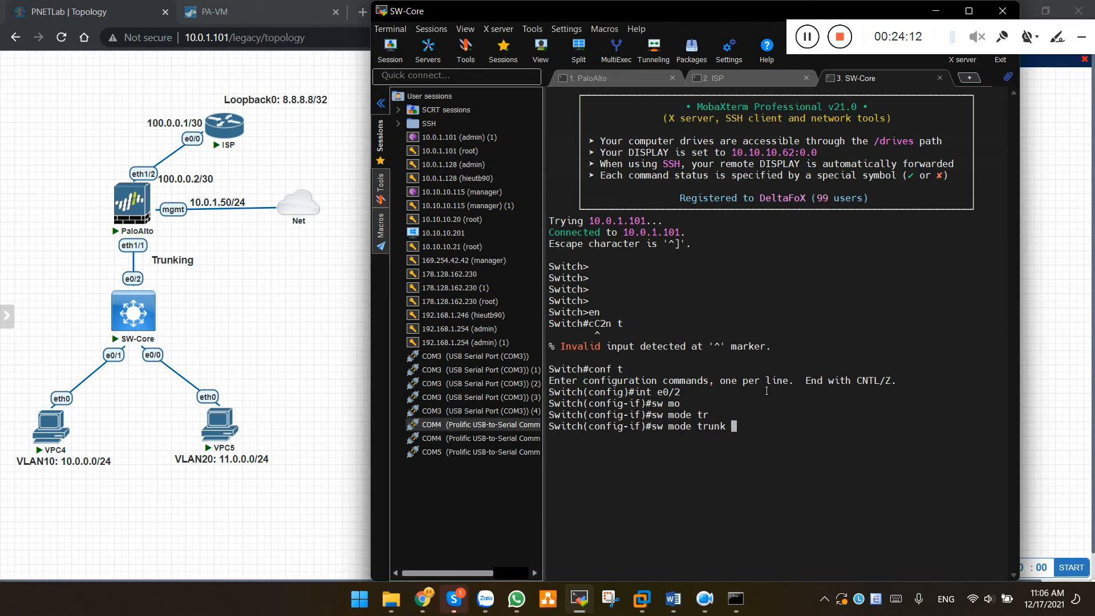
{"action": "key", "text": "Return"}
{"action": "type", "text": "tr"}
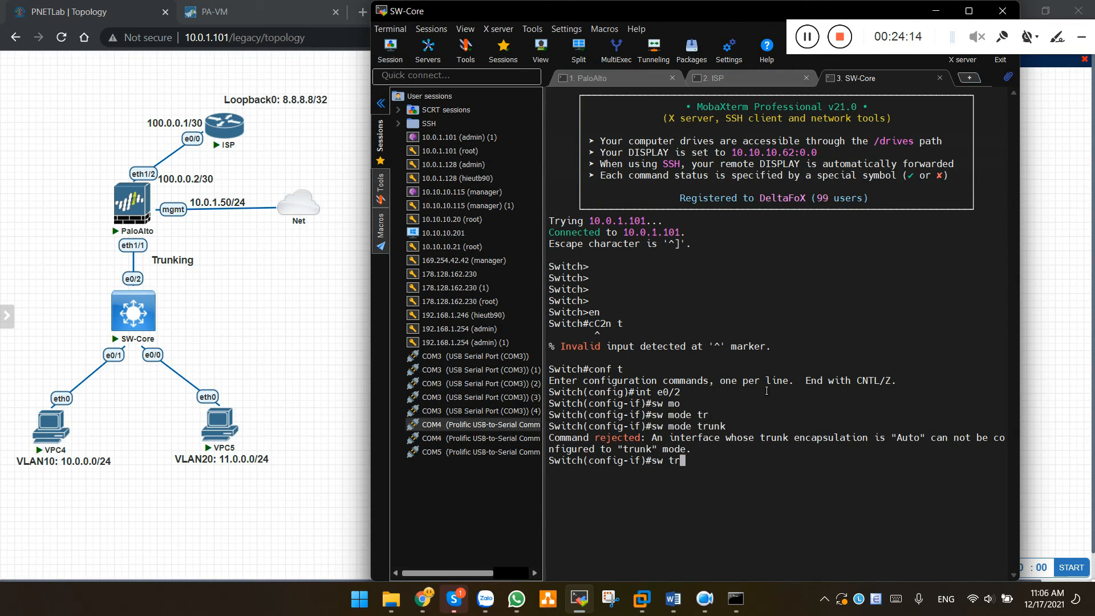
{"action": "key", "text": "Tab"}
{"action": "type", "text": "en"}
{"action": "key", "text": "Tab"}
{"action": "type", "text": "do"}
{"action": "key", "text": "Tab"}
{"action": "key", "text": "Return"}
Set e0/2 to trunk mode, allowing VLANs 10 and 20
{"action": "type", "text": "sw mo"}
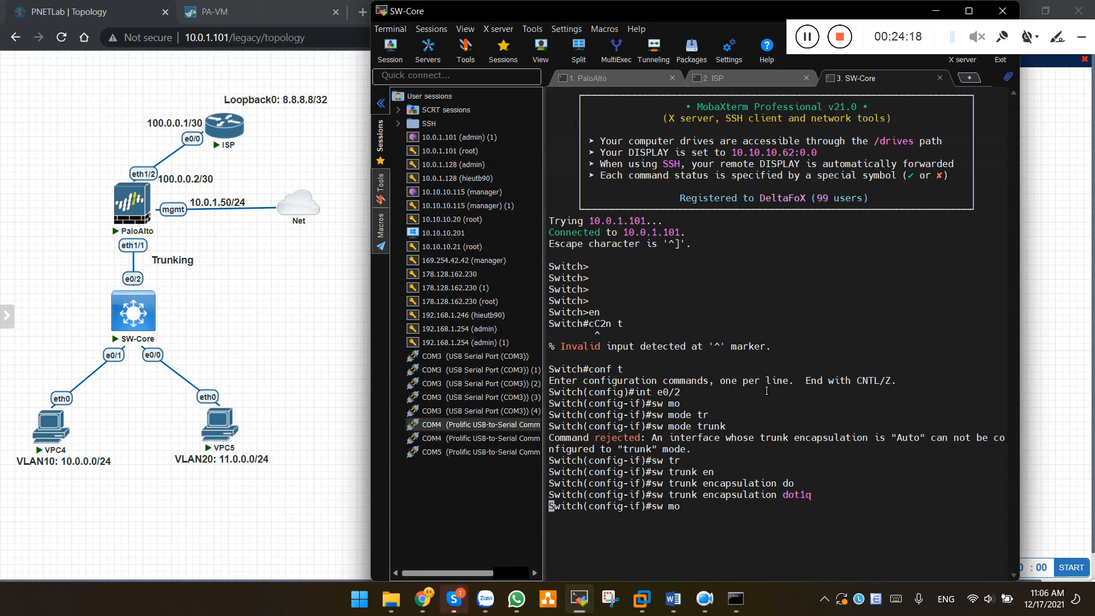
{"action": "key", "text": "Tab"}
{"action": "type", "text": "tr"}
{"action": "key", "text": "Tab"}
{"action": "key", "text": "Return"}
{"action": "type", "text": "sw"}
{"action": "key", "text": "Tab"}
{"action": "type", "text": "tr"}
{"action": "key", "text": "Tab"}
{"action": "type", "text": "all vl"}
{"action": "key", "text": "Tab"}
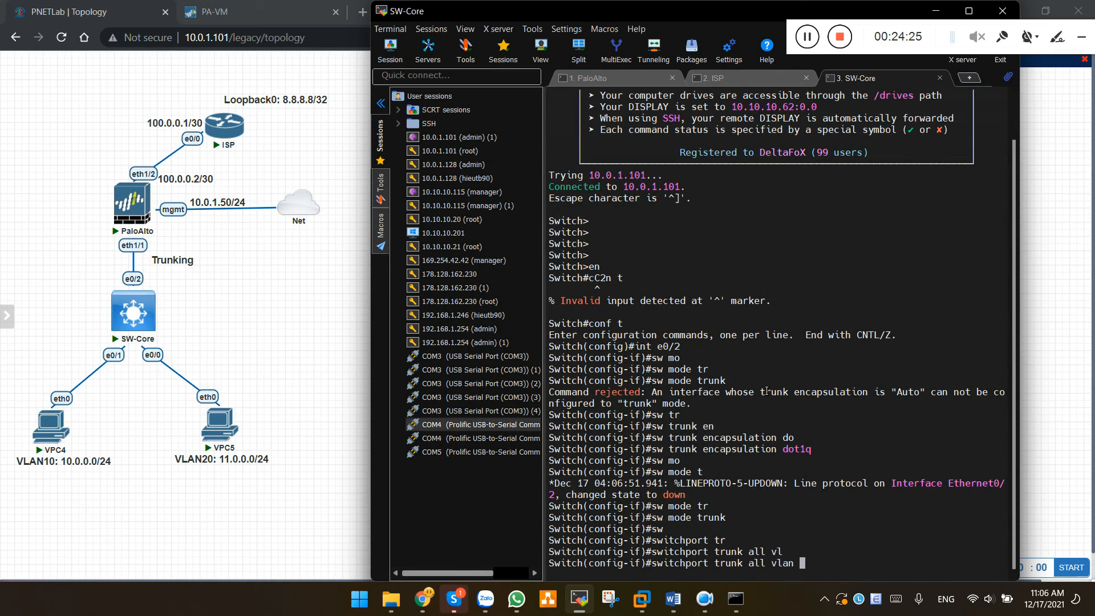
{"action": "type", "text": "10,20"}
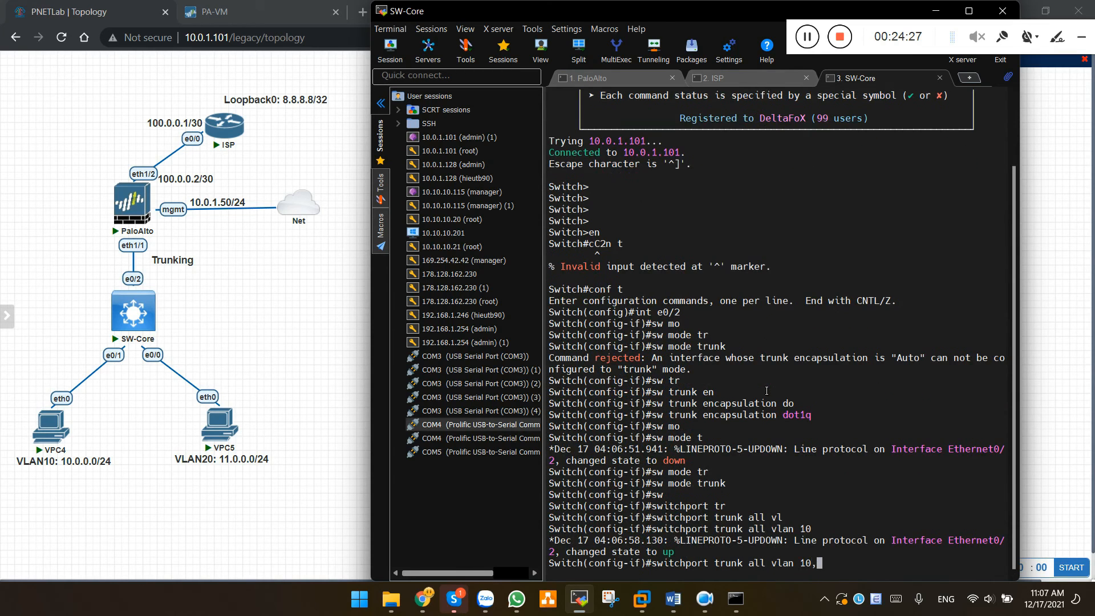
{"action": "key", "text": "Return"}
Exit the interface and create VLAN 10
{"action": "type", "text": "exit"}
{"action": "key", "text": "Return"}
{"action": "type", "text": "vlan 10"}
{"action": "key", "text": "Return"}
Create VLAN 20 and return to global configuration
{"action": "type", "text": "vlan 20"}
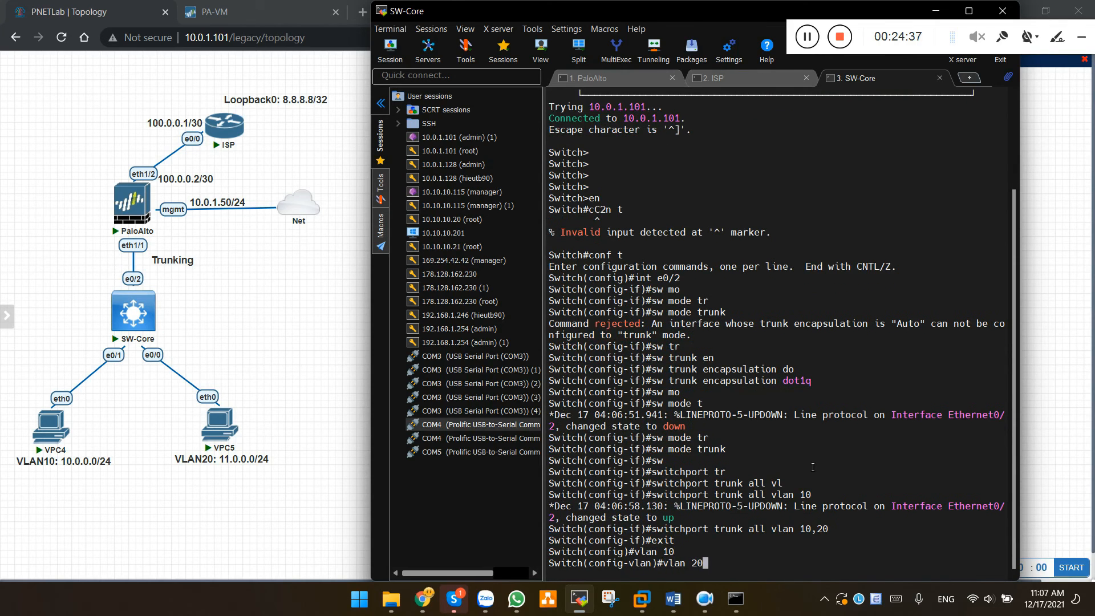
{"action": "key", "text": "Return"}
{"action": "key", "text": "Return"}
{"action": "type", "text": "exit"}
{"action": "key", "text": "Return"}
Make port e0/1 an access port in VLAN 10
{"action": "type", "text": "int e0/1"}
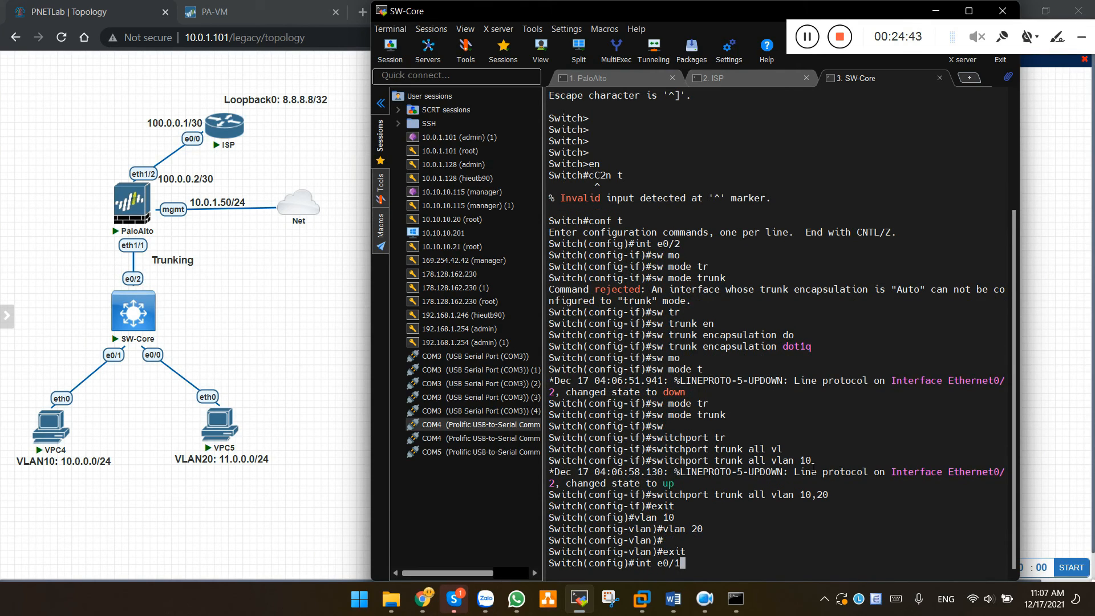
{"action": "key", "text": "Return"}
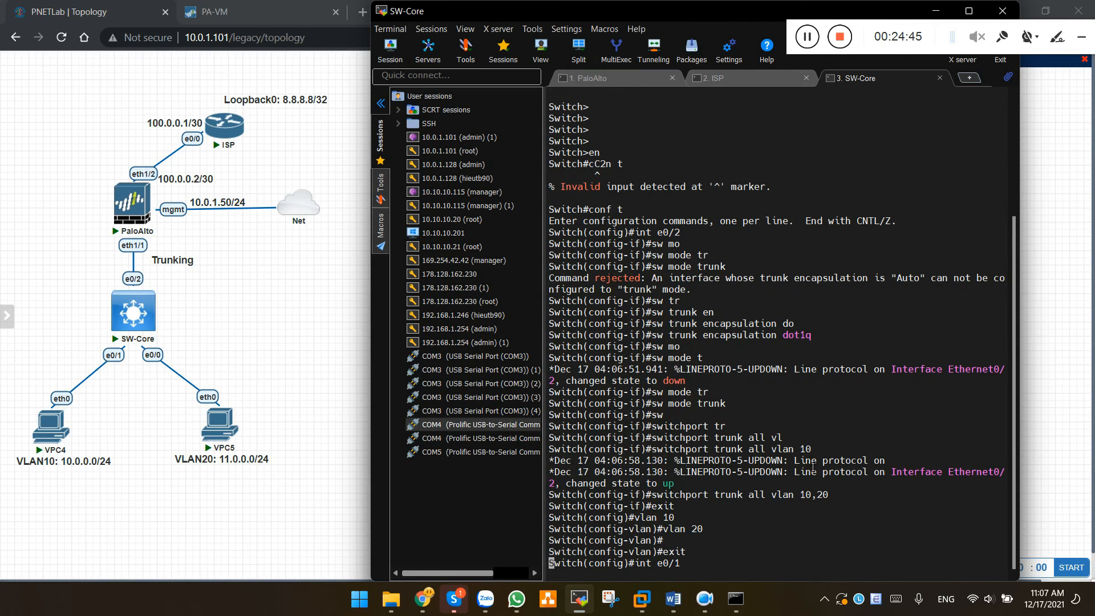
{"action": "type", "text": "sw mode acc"}
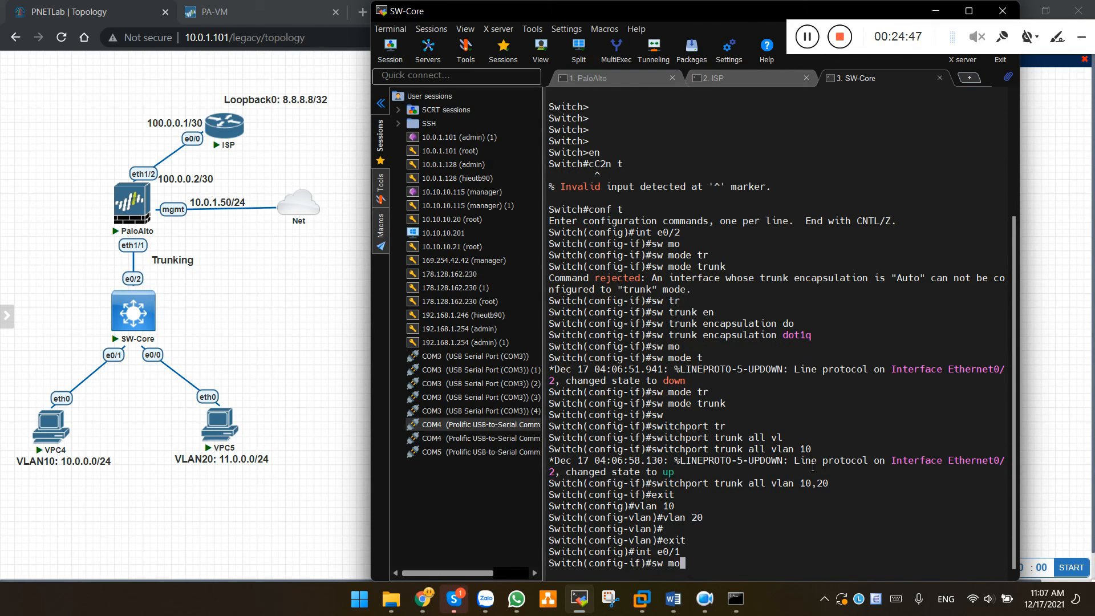
{"action": "key", "text": "Return"}
{"action": "type", "text": "sw mode access"}
{"action": "key", "text": "Tab"}
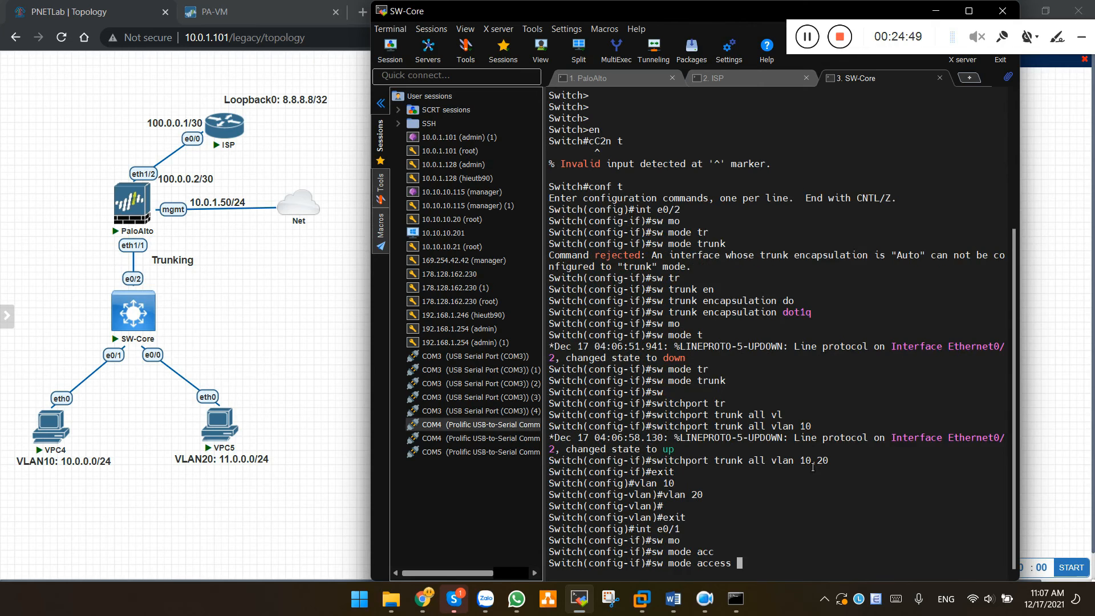
{"action": "key", "text": "Return"}
{"action": "type", "text": "sw acc "}
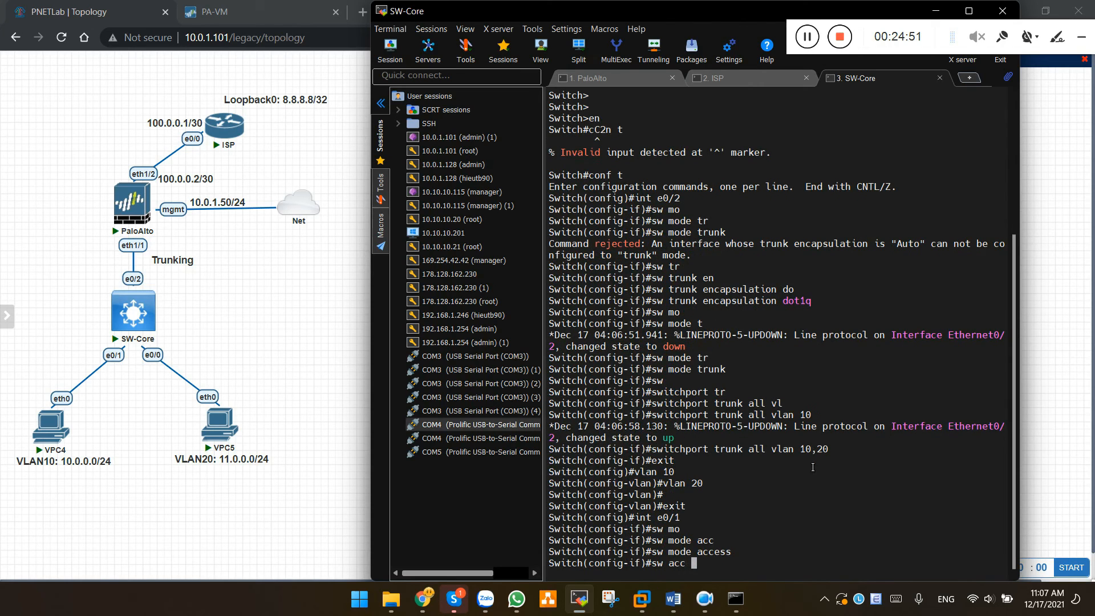
{"action": "type", "text": "vlan 10"}
{"action": "key", "text": "Return"}
Make port e0/0 an access port in VLAN 20
{"action": "type", "text": "int e0/0"}
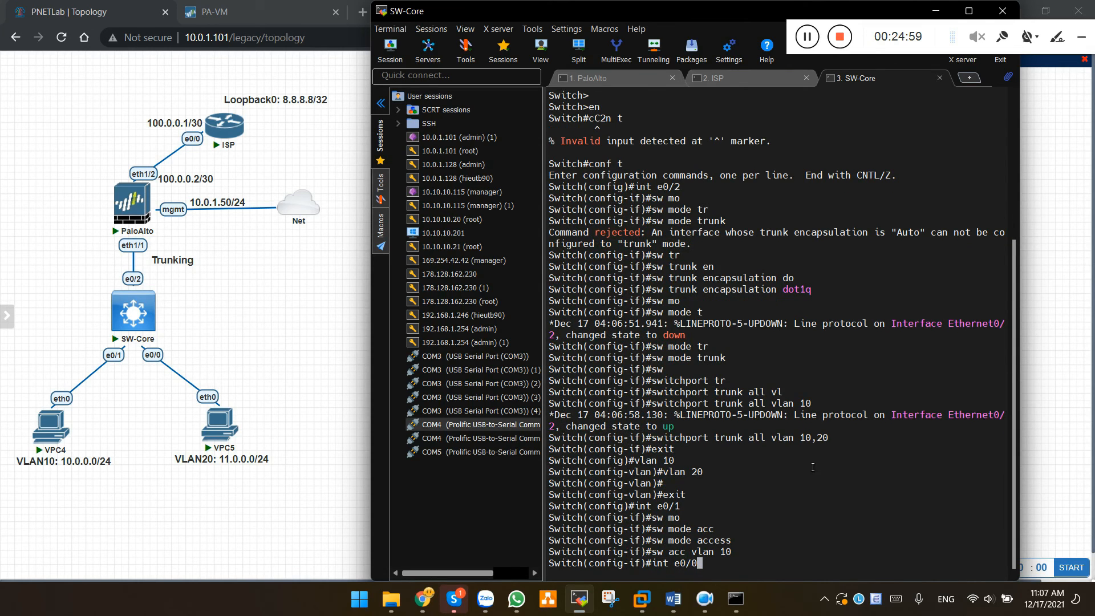
{"action": "key", "text": "Return"}
{"action": "type", "text": "sw mo acc"}
{"action": "key", "text": "Tab"}
{"action": "key", "text": "Return"}
{"action": "type", "text": "sw acc vlan 20"}
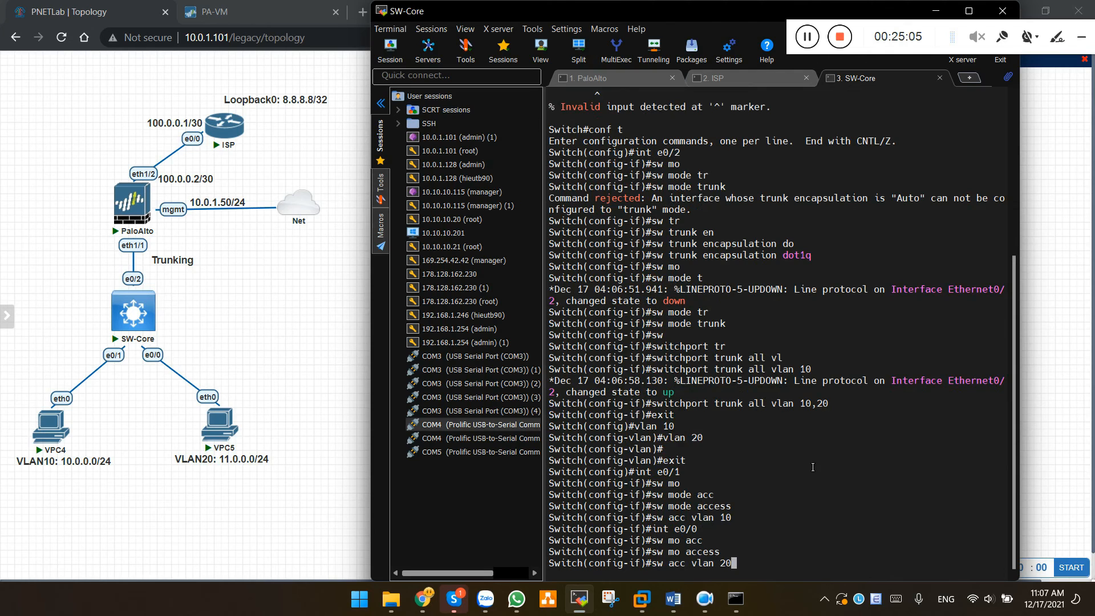
{"action": "key", "text": "Return"}
{"action": "key", "text": "Return"}
Leave configuration mode and save the switch configuration with wr
{"action": "type", "text": "end"}
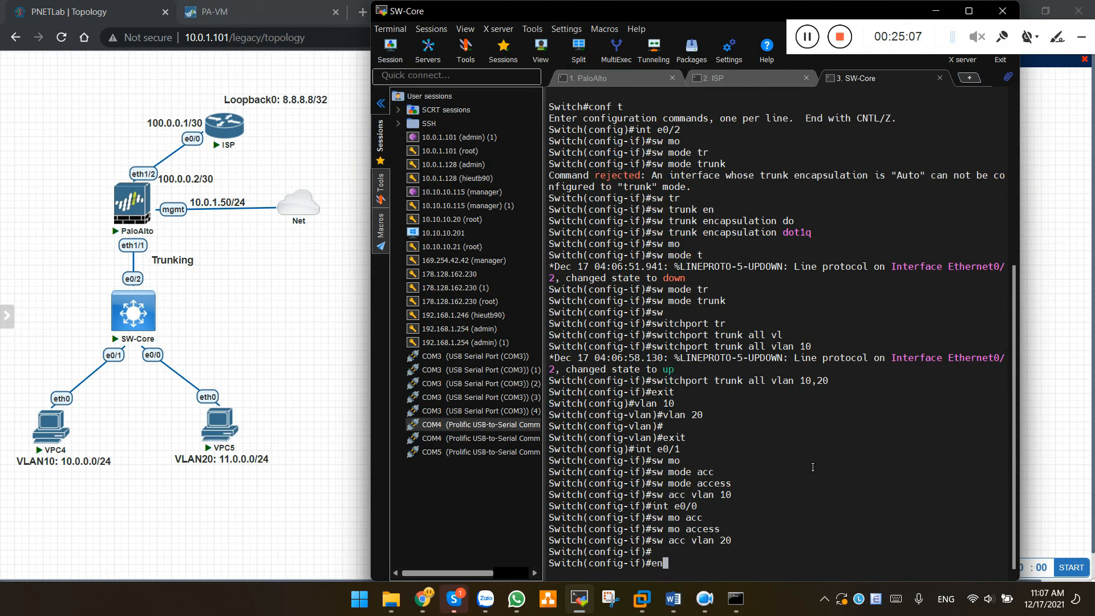
{"action": "key", "text": "Return"}
{"action": "type", "text": "wr"}
{"action": "key", "text": "Return"}
{"action": "key", "text": "Return"}
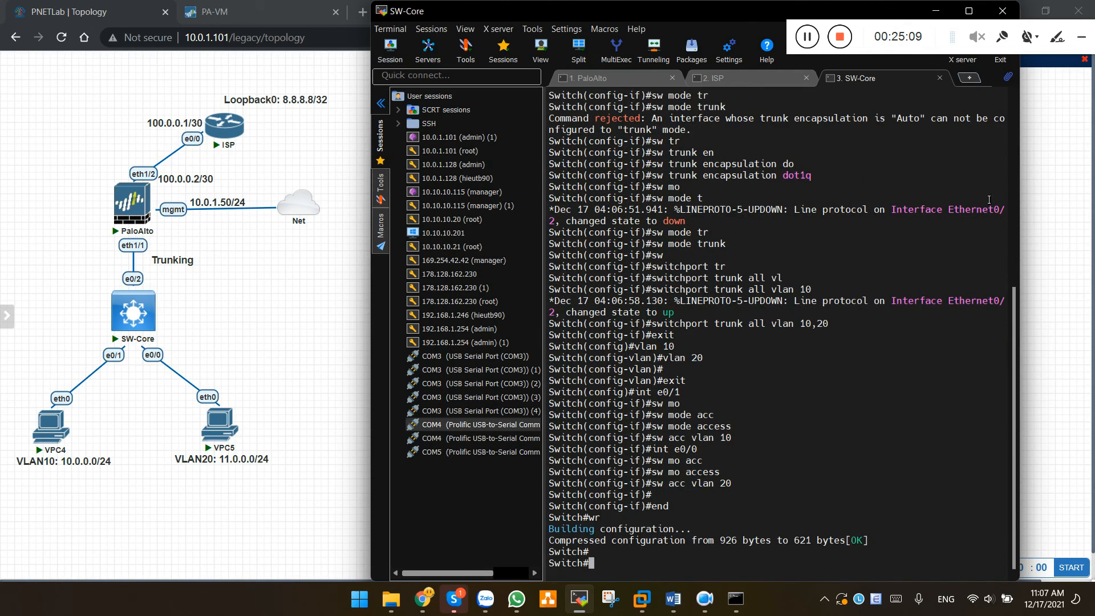
Open VPC4's console from the PNETLab topology
{"action": "left_click_drag", "start_coordinate": [952, 37], "coordinate": [579, 43]}
{"action": "left_click_drag", "start_coordinate": [646, 37], "coordinate": [977, 34]}
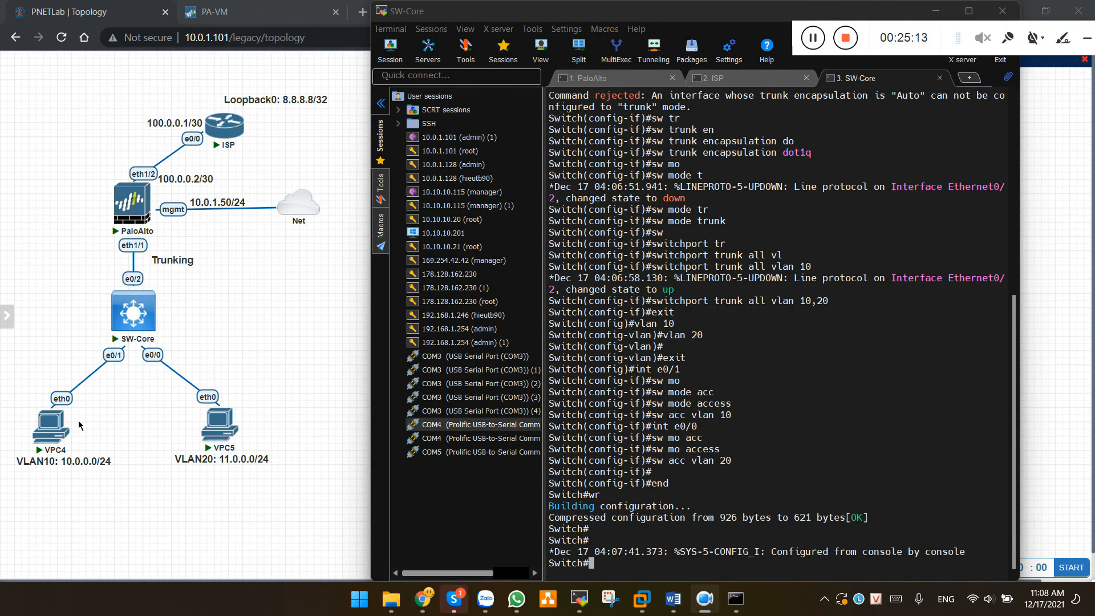
{"action": "left_click", "coordinate": [51, 427]}
Give VPC4 address 10.0.0.10 255.255.255.0 with gateway 10.0.0.1
{"action": "left_click", "coordinate": [575, 141]}
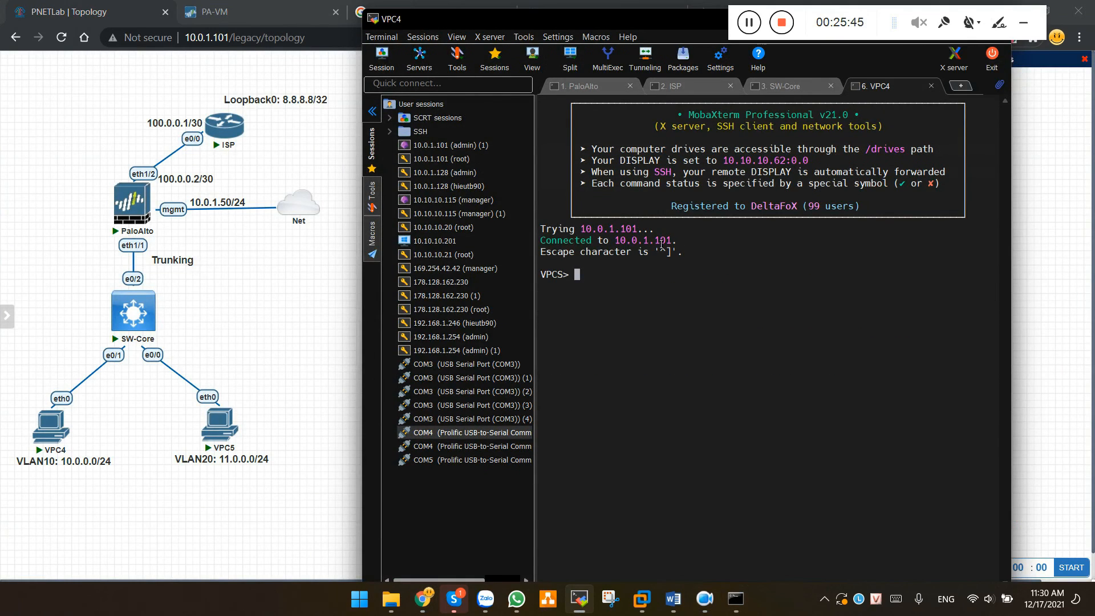
{"action": "type", "text": "ip 10.0.0.10 2555.255."}
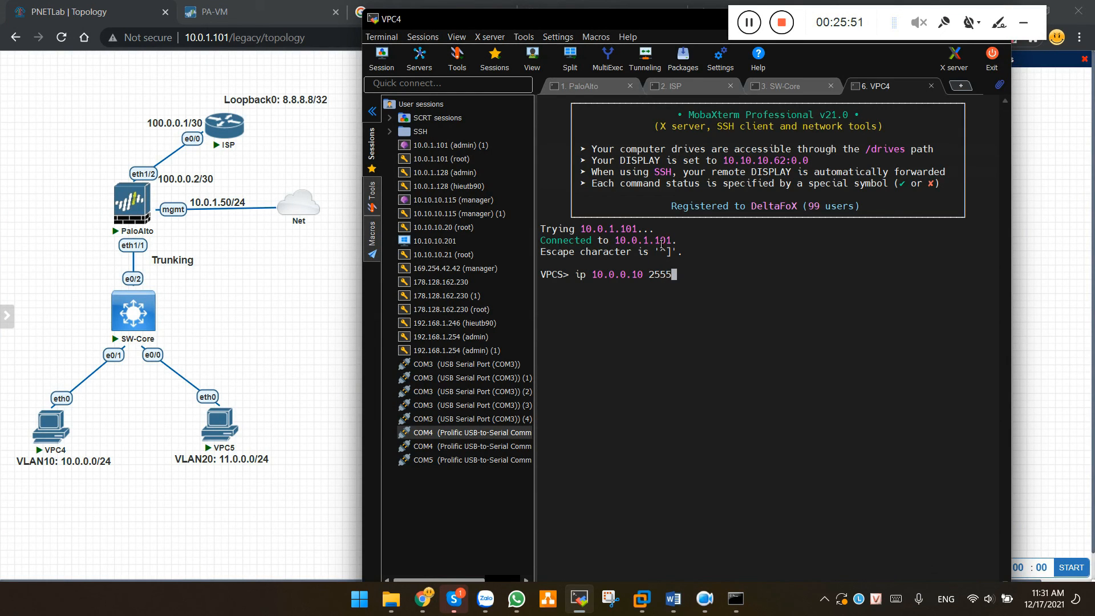
{"action": "key", "text": "BackSpace"}
{"action": "key", "text": "BackSpace"}
{"action": "key", "text": "BackSpace"}
{"action": "key", "text": "BackSpace"}
{"action": "key", "text": "BackSpace"}
{"action": "key", "text": "BackSpace"}
{"action": "type", "text": "25"}
{"action": "key", "text": "BackSpace"}
{"action": "key", "text": "BackSpace"}
{"action": "type", "text": ".255.255.0 10.0.0.1"}
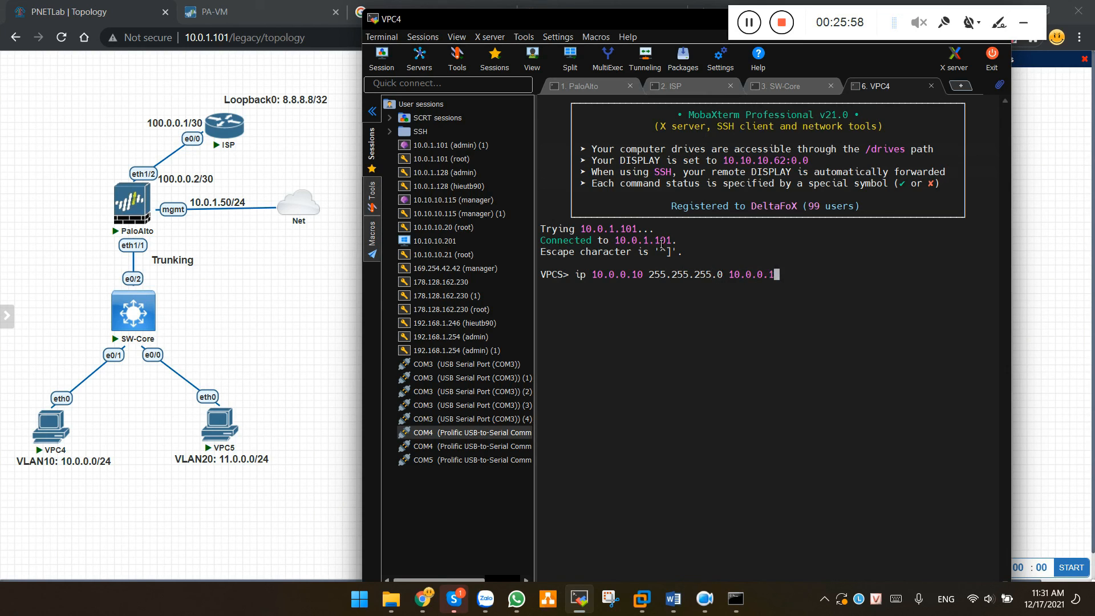
{"action": "key", "text": "Return"}
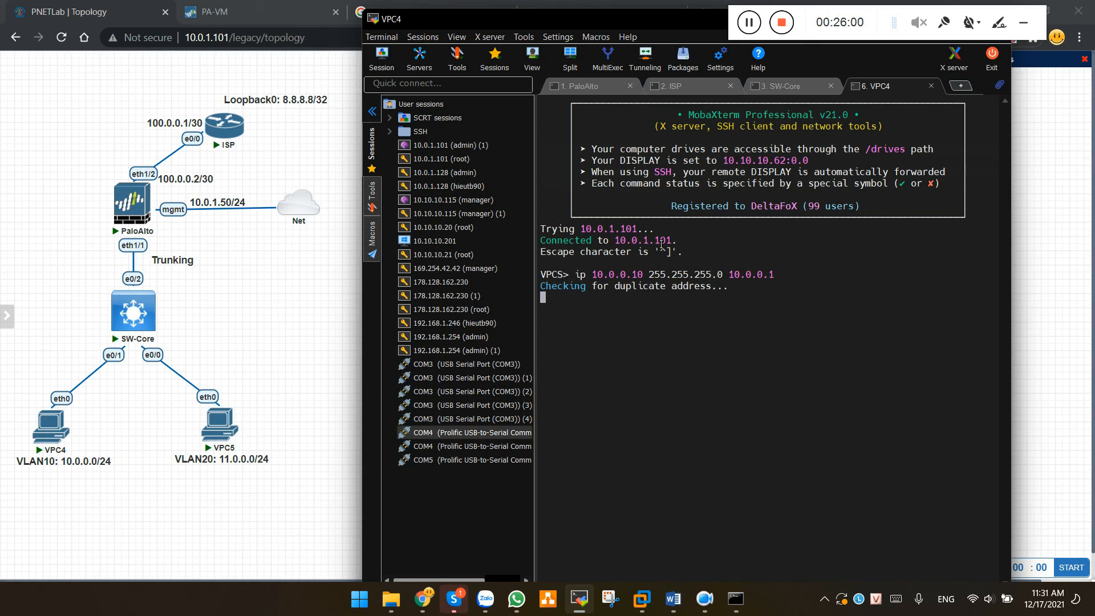
Ping 8.8.8.8 from VPC4 and get replies
{"action": "type", "text": "ping 1"}
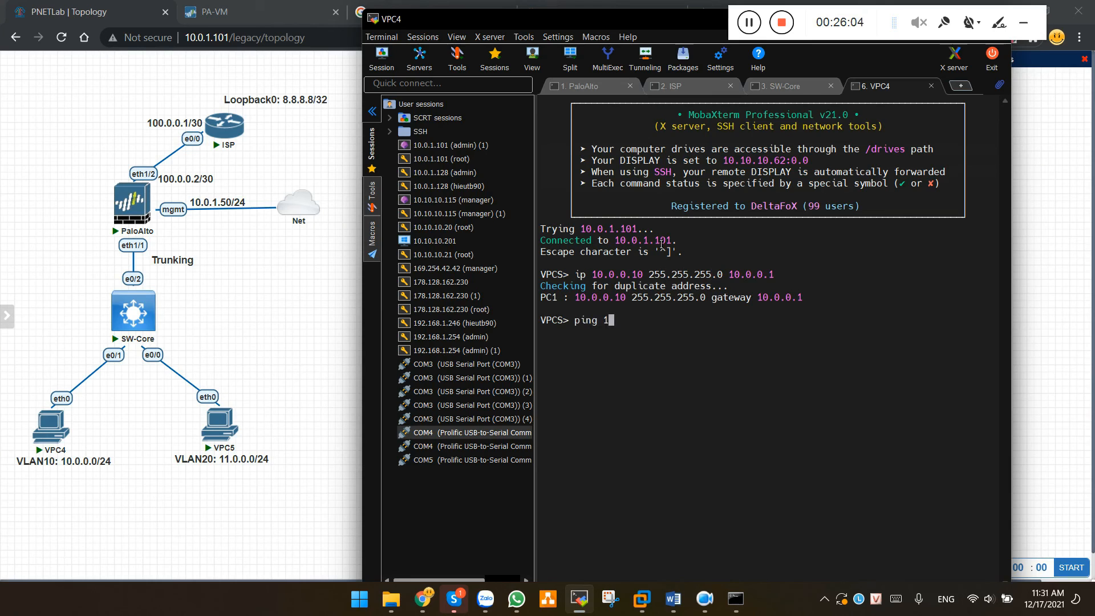
{"action": "key", "text": "BackSpace"}
{"action": "type", "text": "8.8..8"}
{"action": "key", "text": "BackSpace"}
{"action": "key", "text": "BackSpace"}
{"action": "type", "text": "8.8"}
{"action": "key", "text": "Return"}
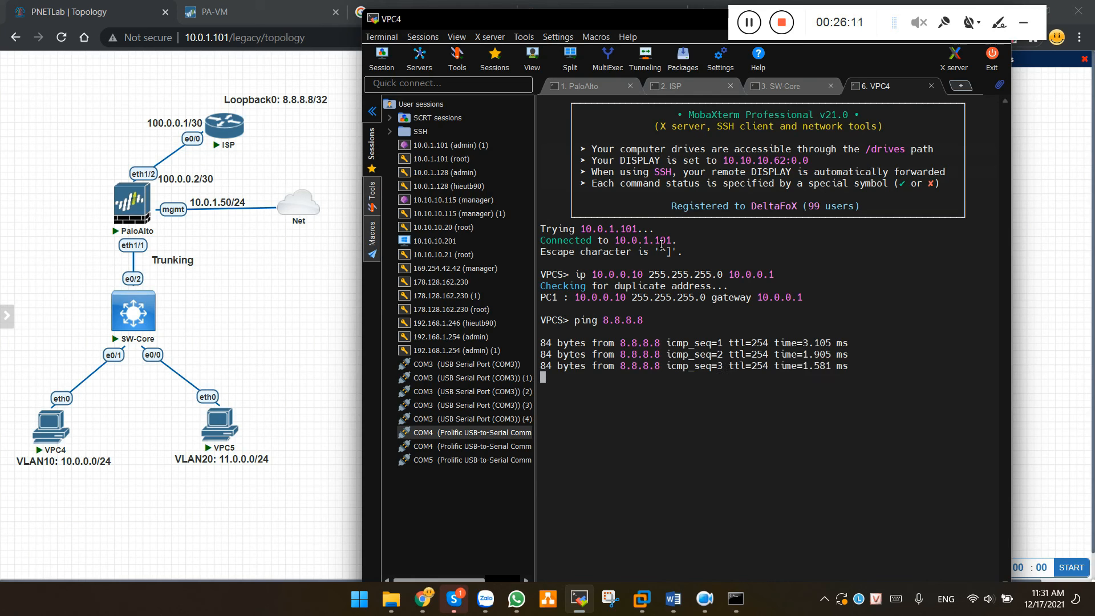
Open VPC5's console and set its address to 11.0.0.10 255.255.255.0, gateway 11.0.0.1
{"action": "left_click", "coordinate": [228, 421]}
{"action": "left_click", "coordinate": [547, 133]}
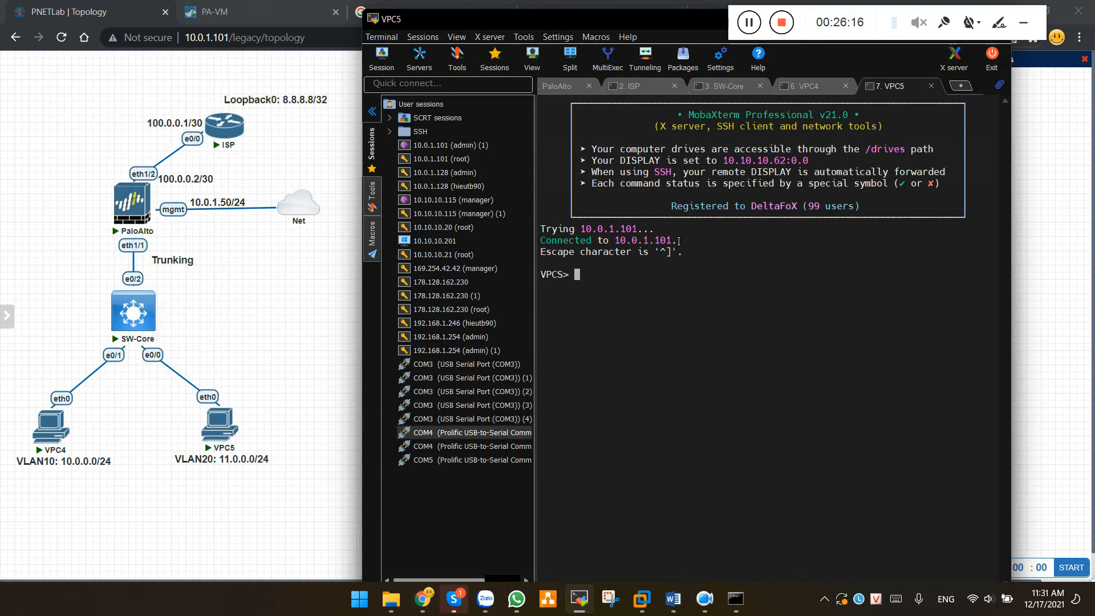
{"action": "type", "text": "ip 11.0.0.10 255.255"}
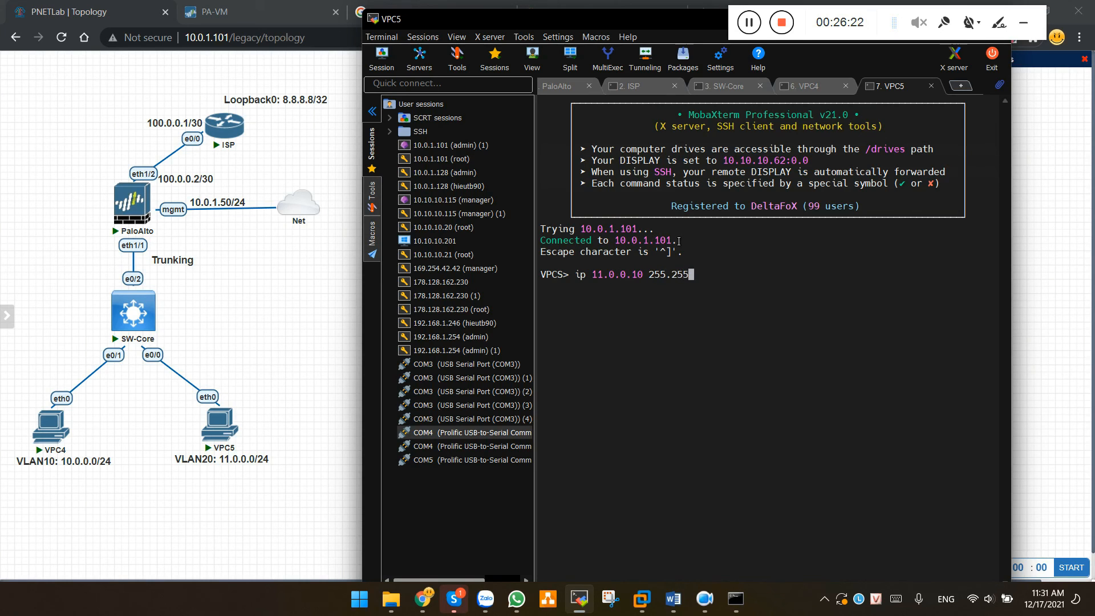
{"action": "type", "text": ".255.0 11.0.0.1"}
{"action": "key", "text": "Return"}
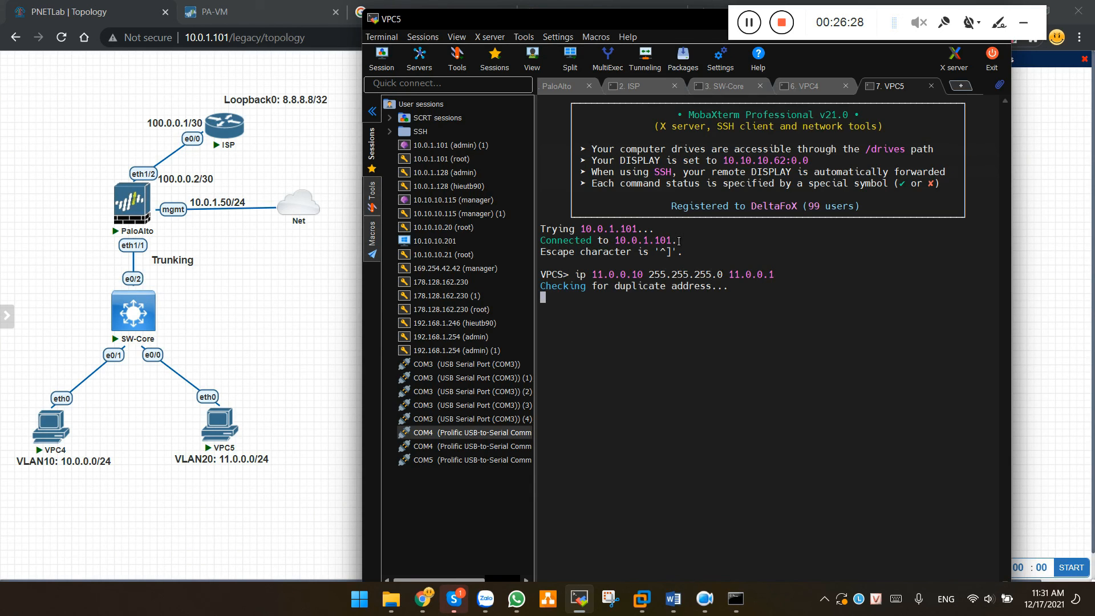
Ping 8.8.8.8 successfully, then ping gateway 11.0.0.1, which times out
{"action": "type", "text": "pin"}
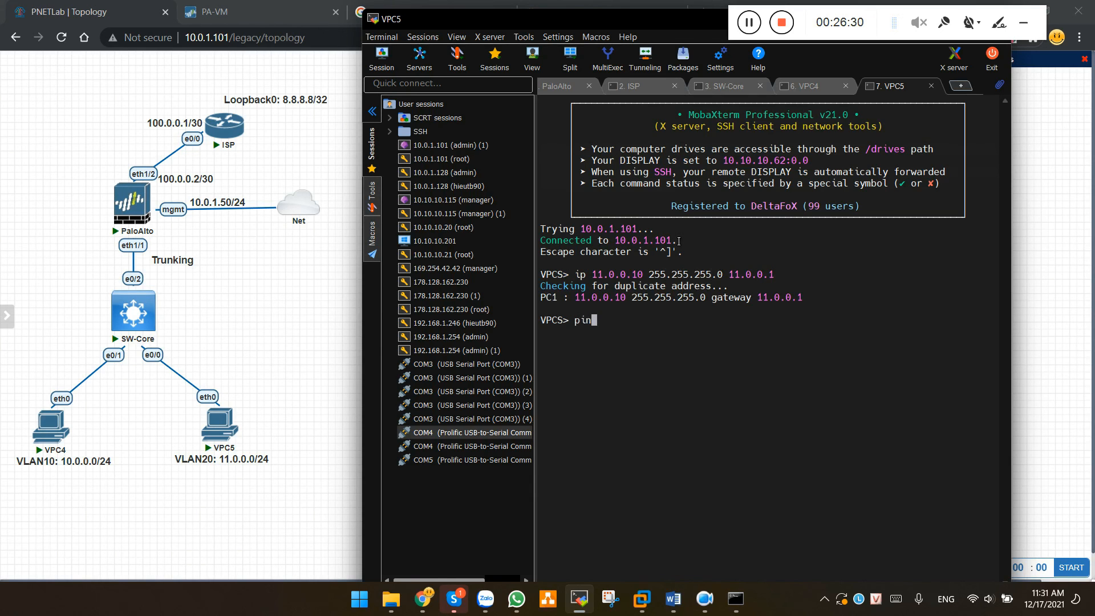
{"action": "type", "text": "g 8.8.8.8"}
{"action": "key", "text": "Return"}
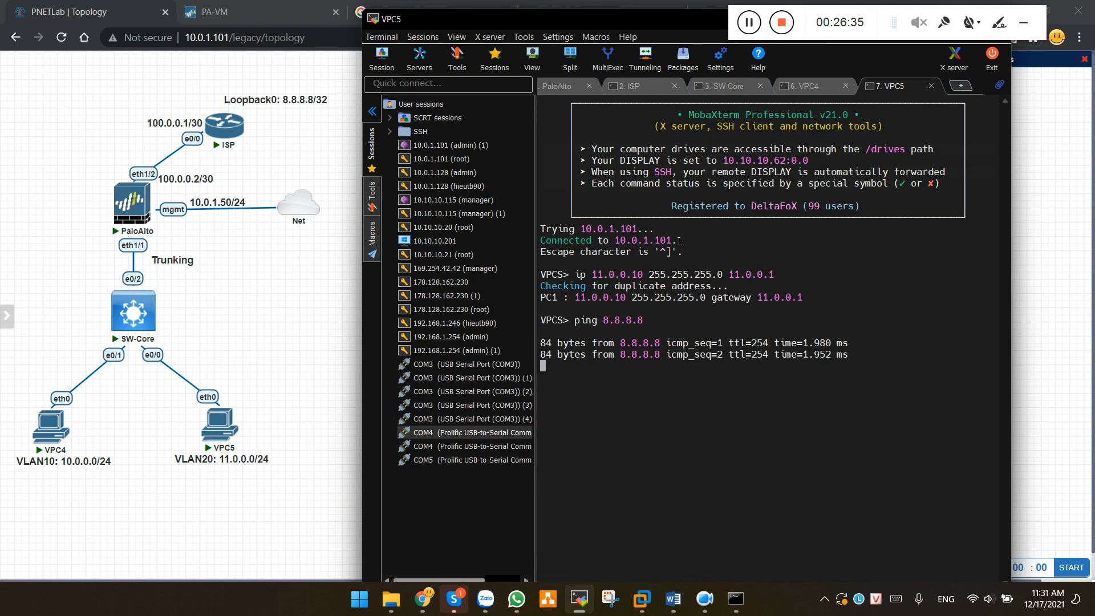
{"action": "key", "text": "ctrl+c"}
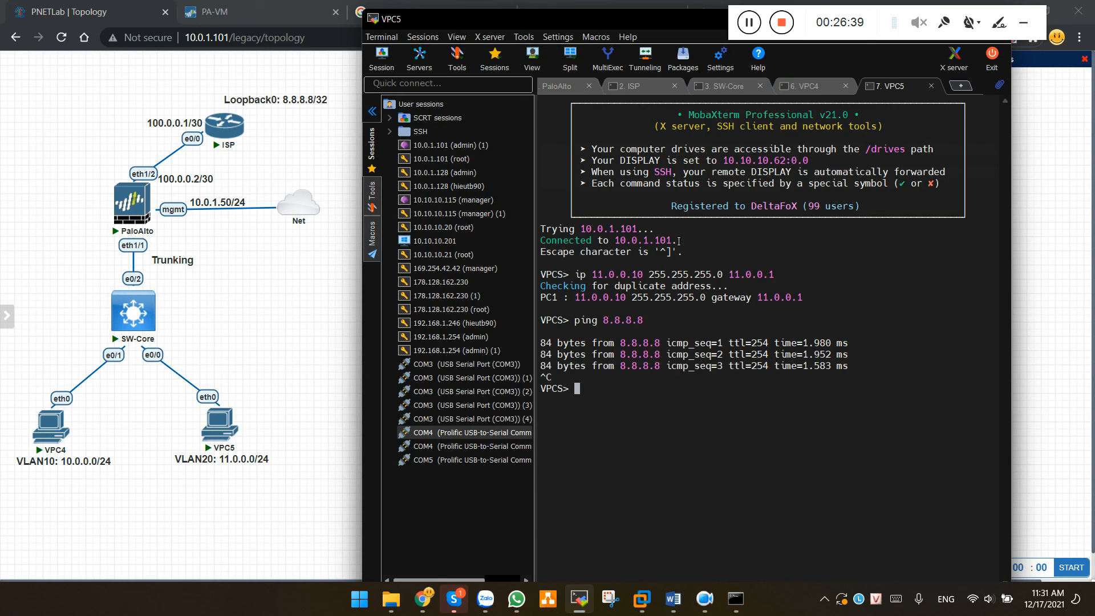
{"action": "type", "text": "ping 11.0.0.1"}
{"action": "key", "text": "Return"}
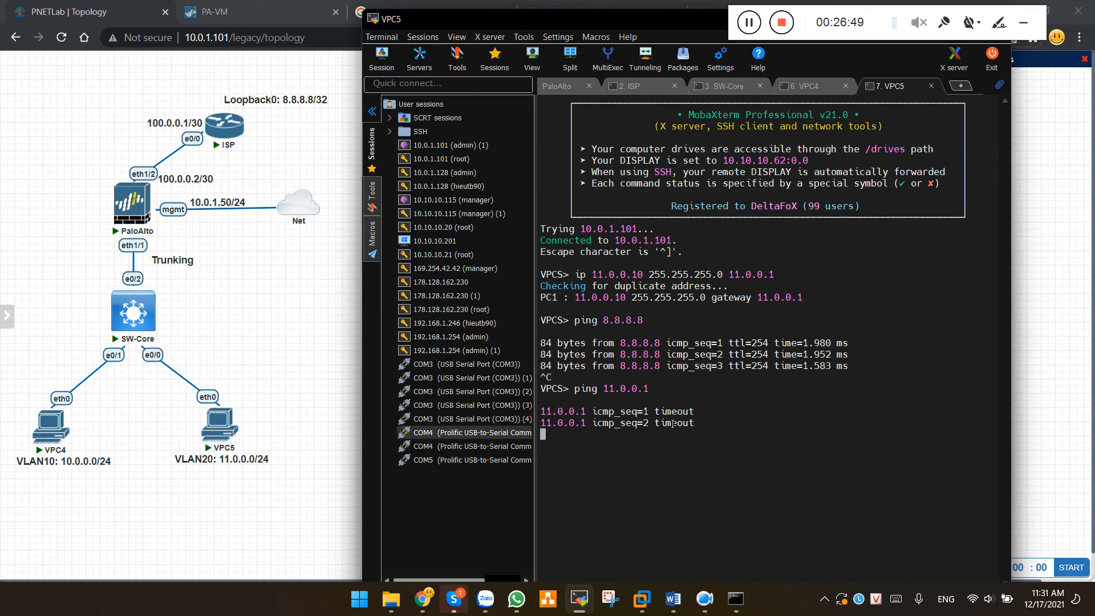
{"action": "key", "text": "ctrl+c"}
{"action": "key", "text": "ctrl+c"}
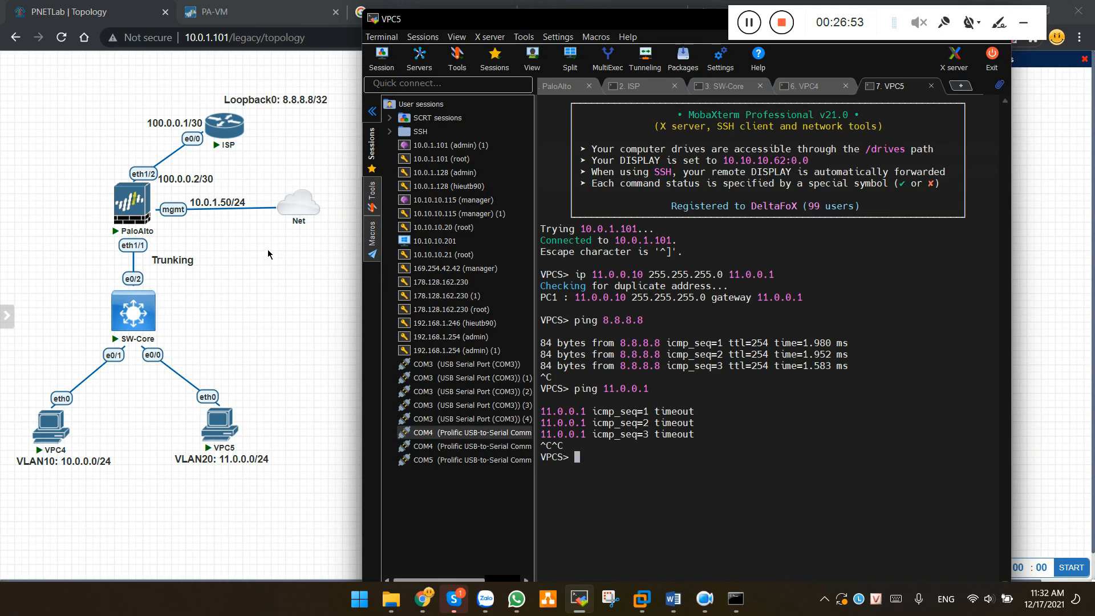
{"action": "key", "text": "alt+Tab"}
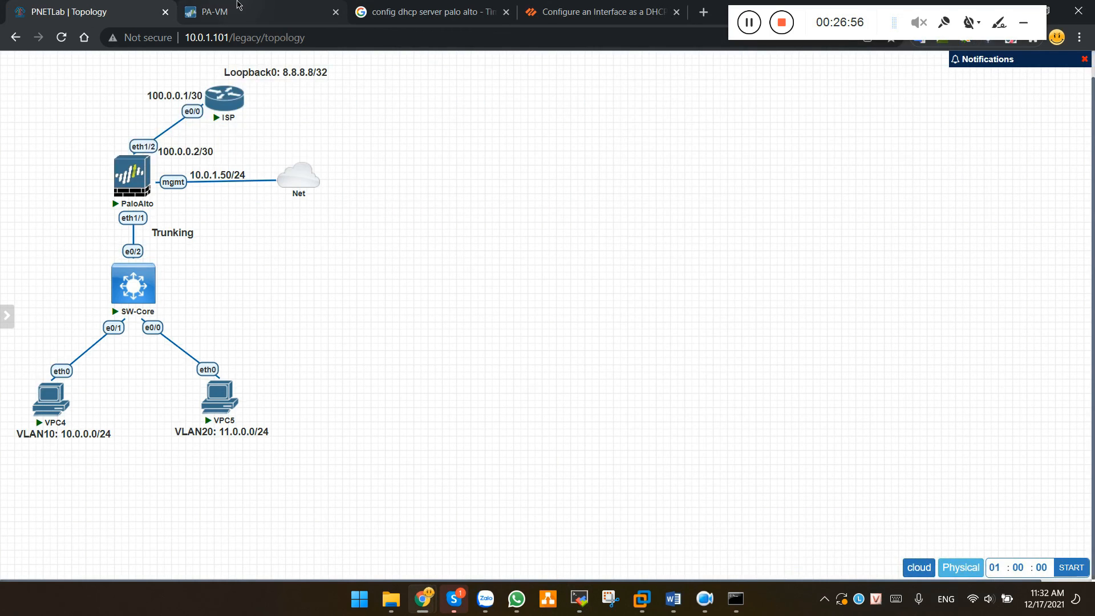
In the PA-VM web interface, open ethernet1/1.20's Advanced settings under Network > Interfaces
{"action": "left_click", "coordinate": [240, 11]}
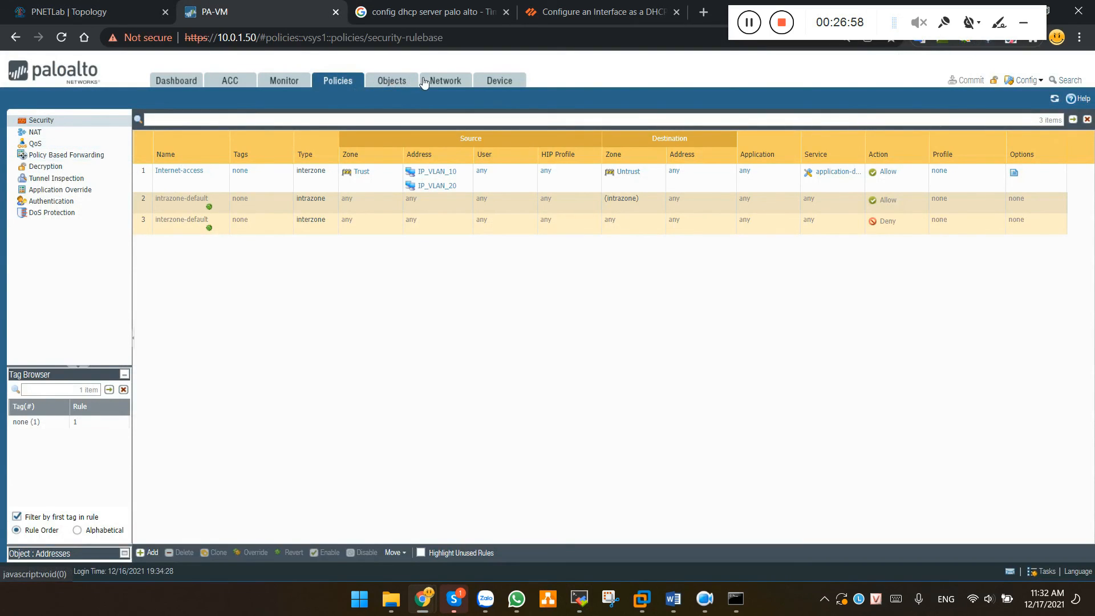
{"action": "left_click", "coordinate": [442, 82]}
{"action": "left_click", "coordinate": [89, 122]}
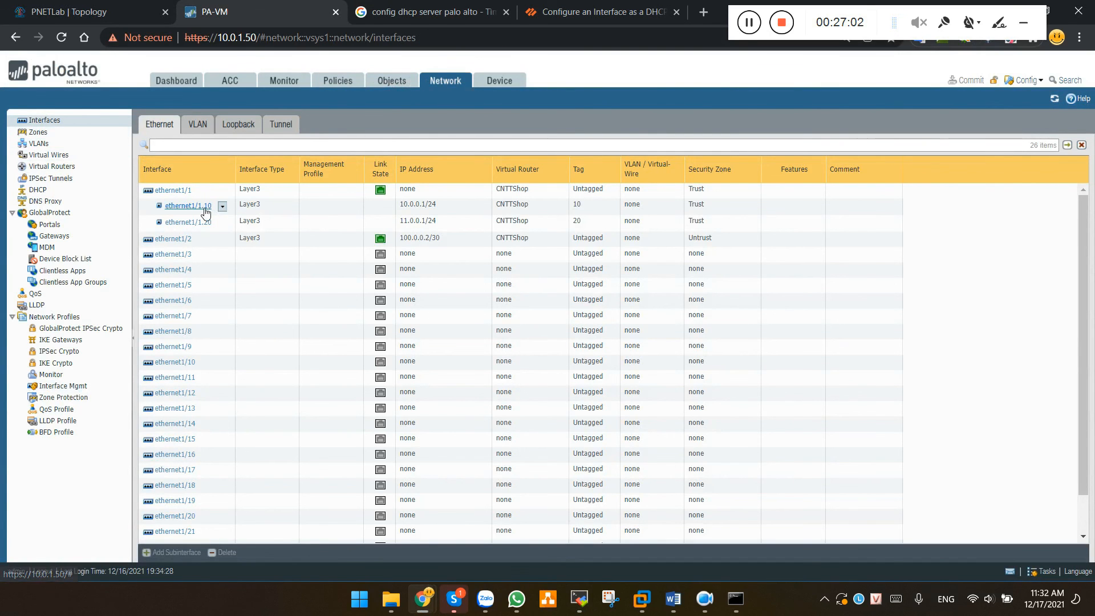
{"action": "left_click", "coordinate": [204, 223]}
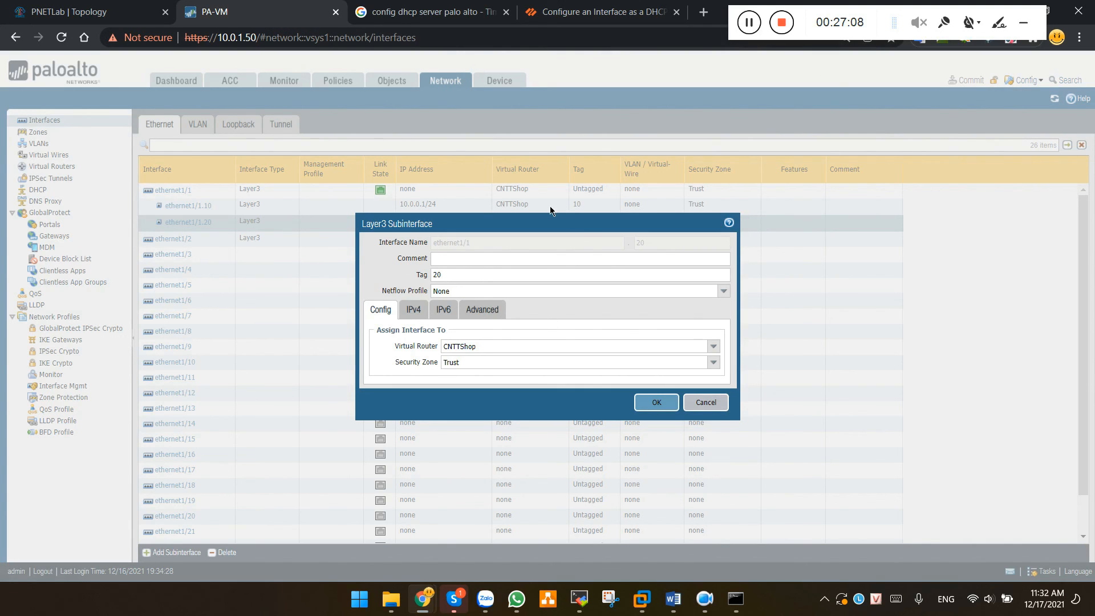
{"action": "left_click", "coordinate": [486, 308]}
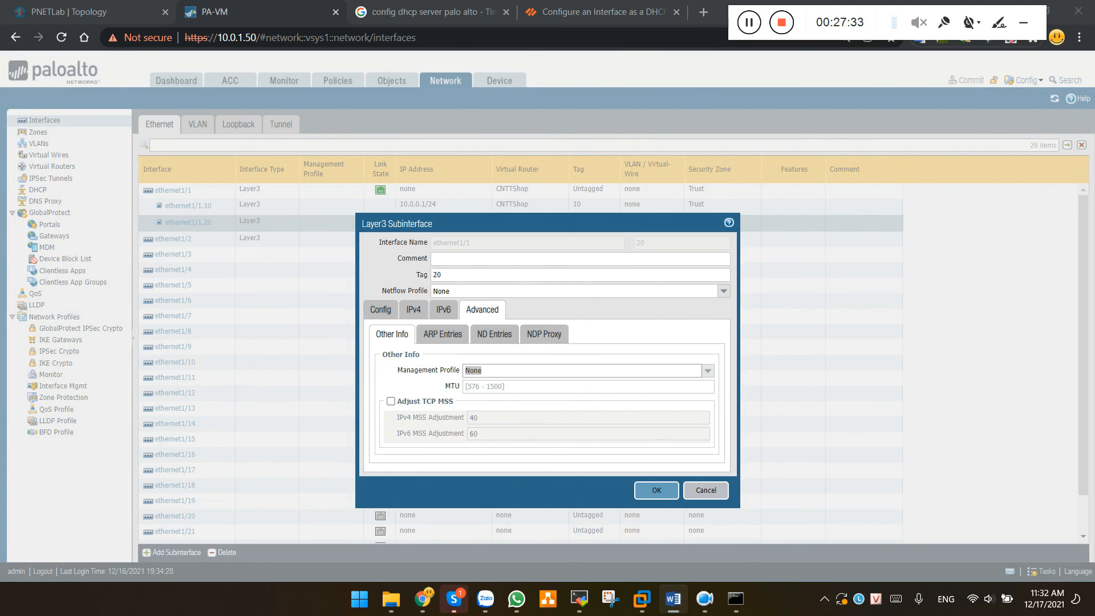
Create management profile Allow-ping-https permitting Ping and HTTPS, and save ethernet1/1.20
{"action": "left_click", "coordinate": [708, 371]}
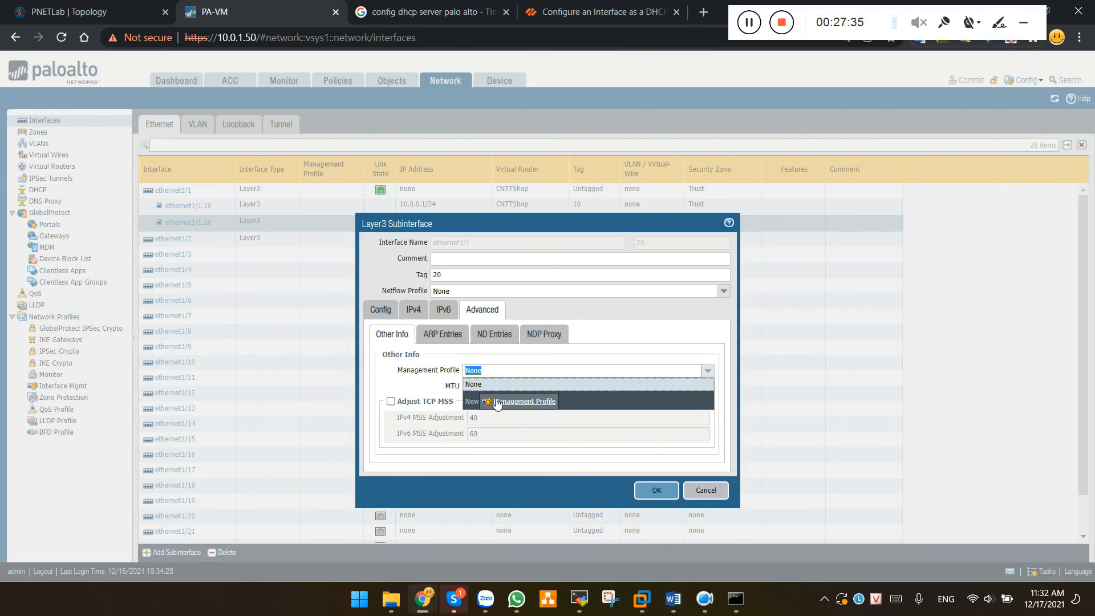
{"action": "left_click", "coordinate": [523, 402]}
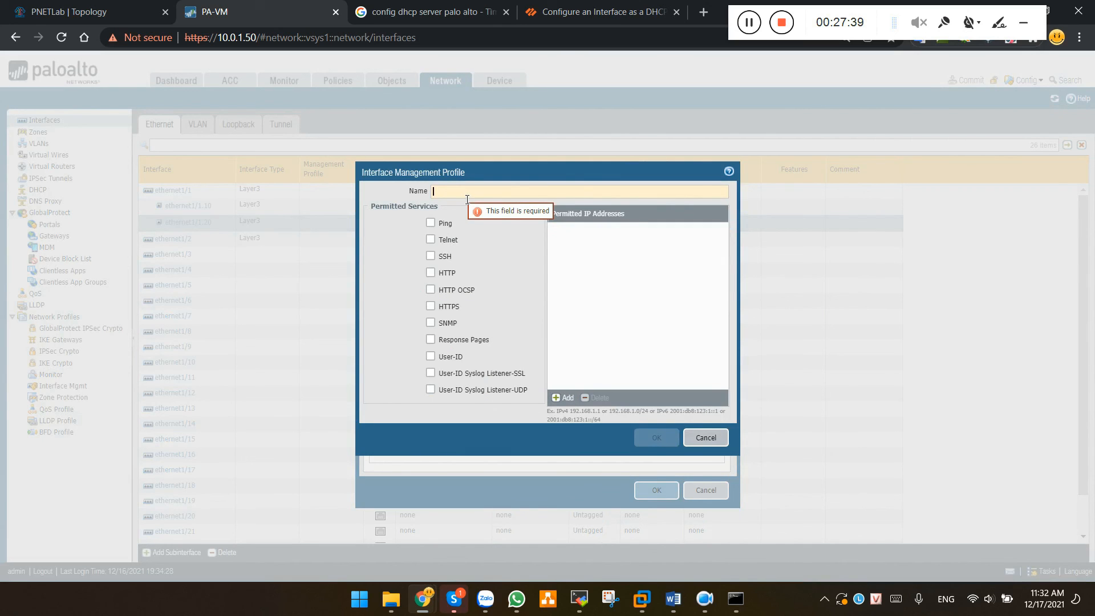
{"action": "type", "text": "Allow-p"}
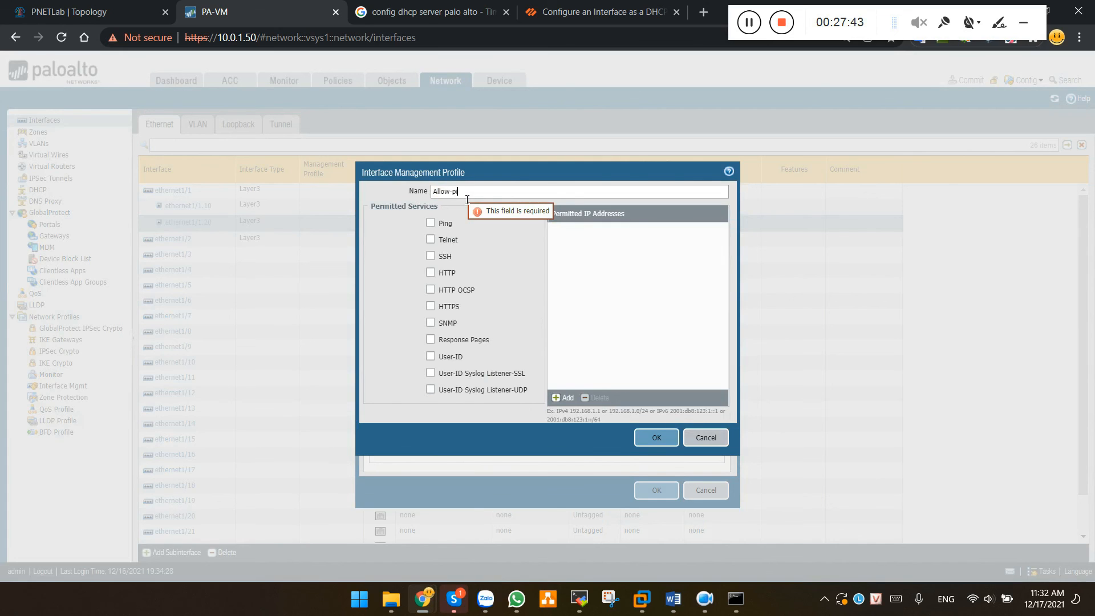
{"action": "type", "text": "ing-https"}
{"action": "left_click", "coordinate": [432, 222]}
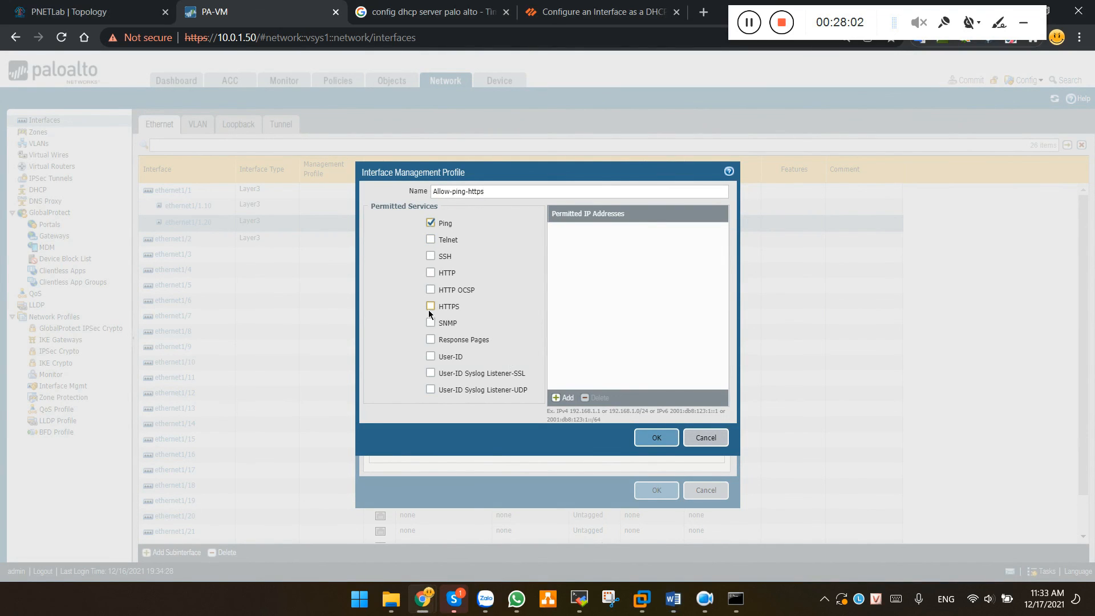
{"action": "left_click", "coordinate": [430, 308]}
{"action": "left_click", "coordinate": [658, 438]}
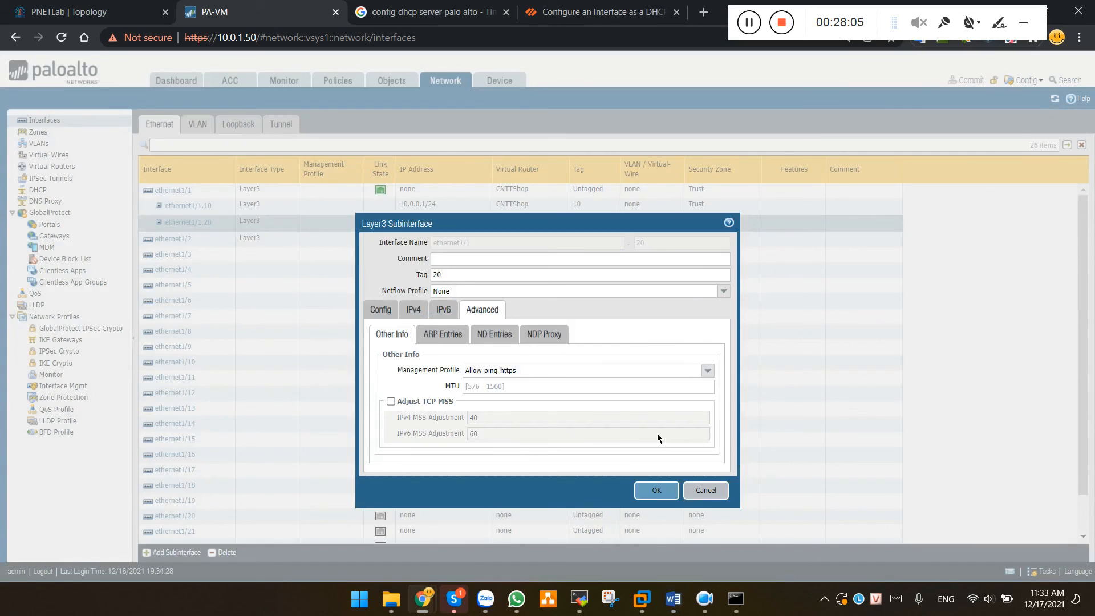
{"action": "left_click", "coordinate": [657, 490]}
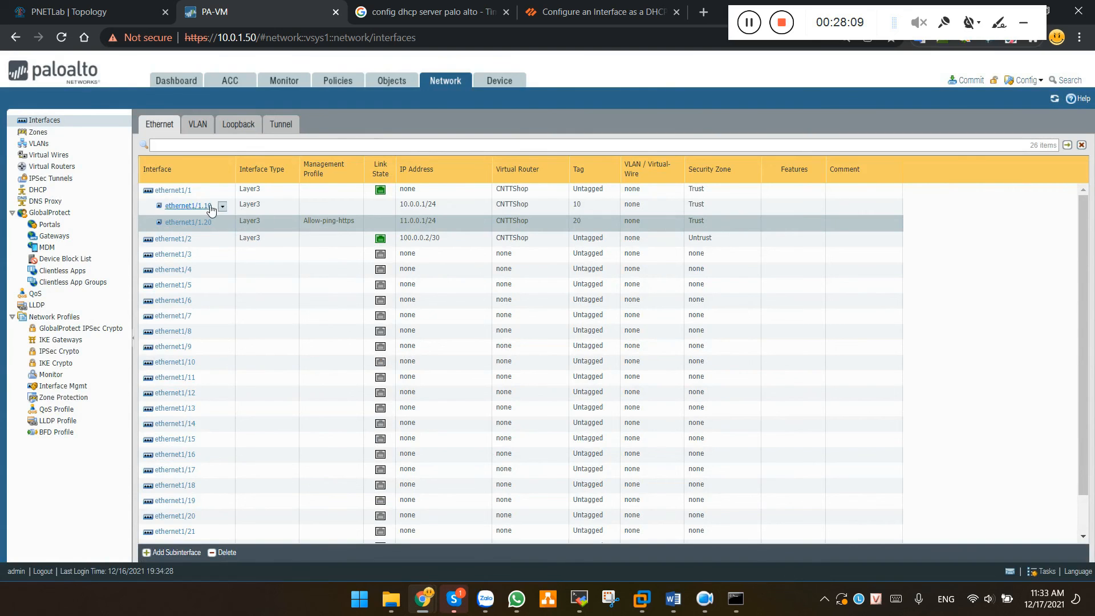
Assign the Allow-ping-https management profile to subinterface ethernet1/1.10
{"action": "left_click", "coordinate": [205, 207]}
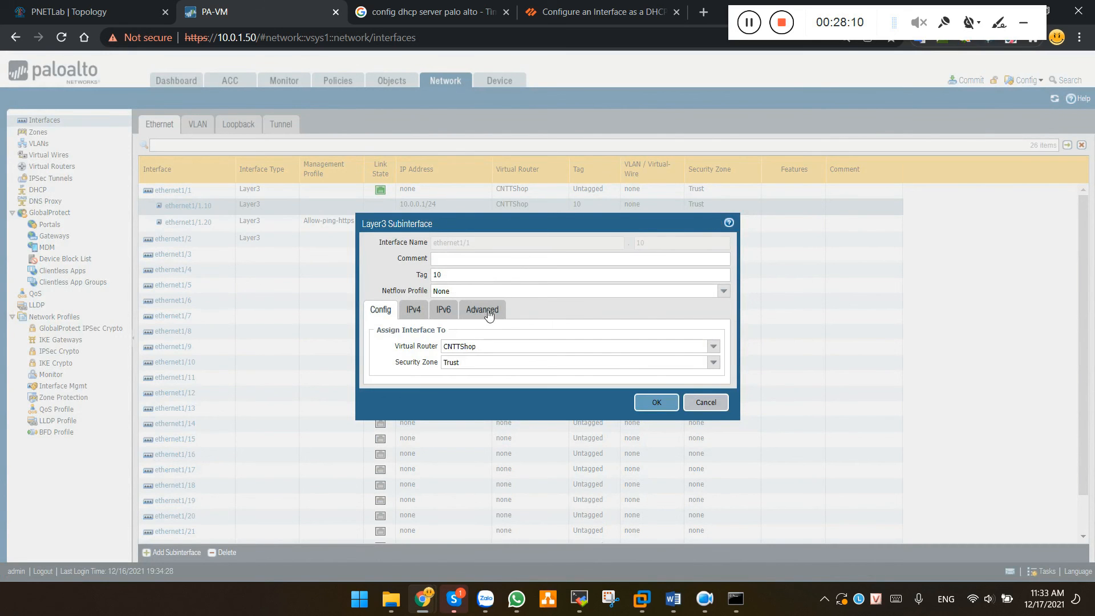
{"action": "left_click", "coordinate": [485, 311]}
{"action": "left_click", "coordinate": [707, 371]}
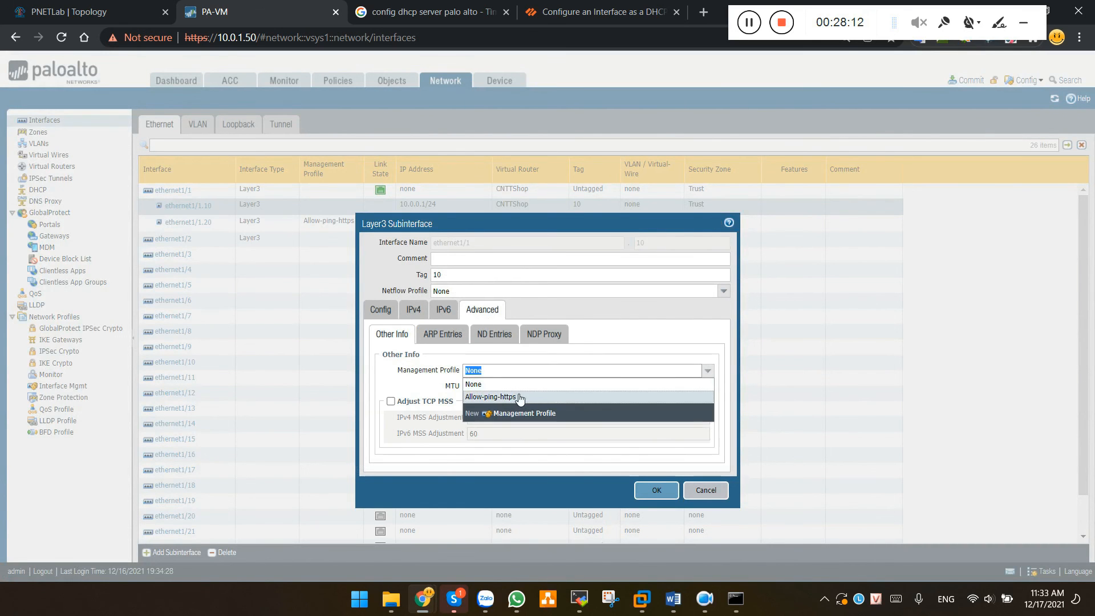
{"action": "left_click", "coordinate": [506, 395]}
{"action": "left_click", "coordinate": [657, 492]}
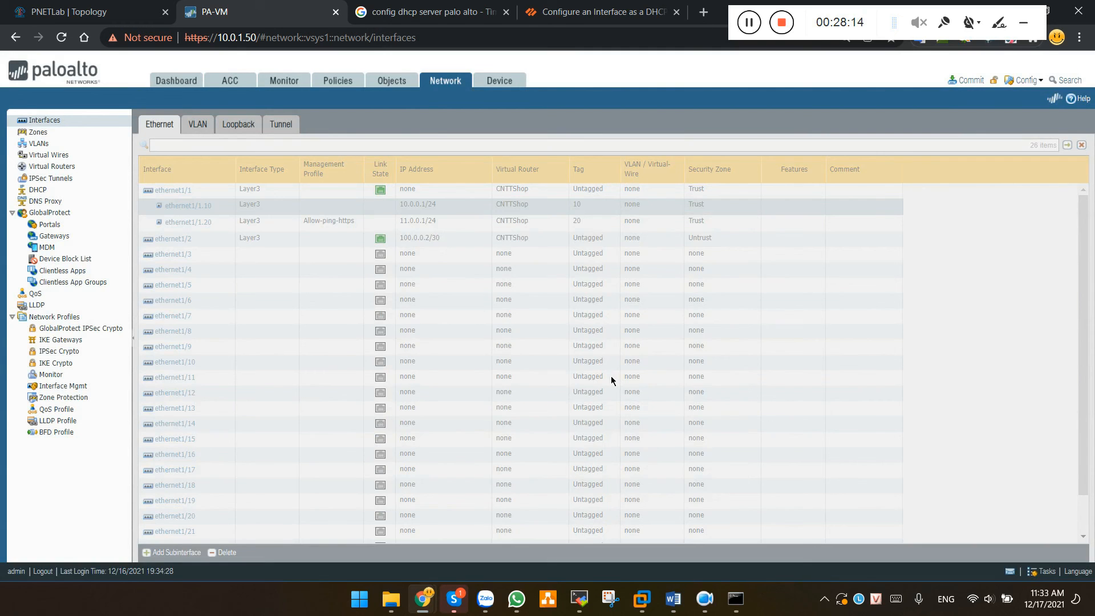
Commit the firewall configuration and close the successful commit report
{"action": "left_click", "coordinate": [970, 81]}
{"action": "left_click", "coordinate": [666, 463]}
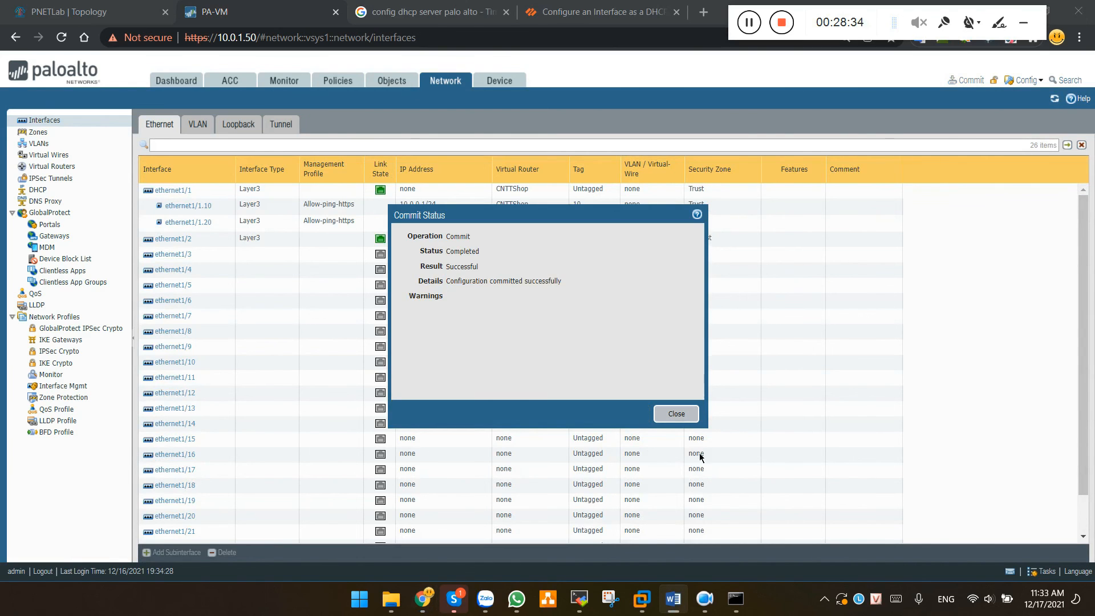
{"action": "left_click", "coordinate": [675, 415]}
Rerun ping 11.0.0.1 in the VPC5 terminal, now receiving five replies
{"action": "left_click", "coordinate": [580, 598]}
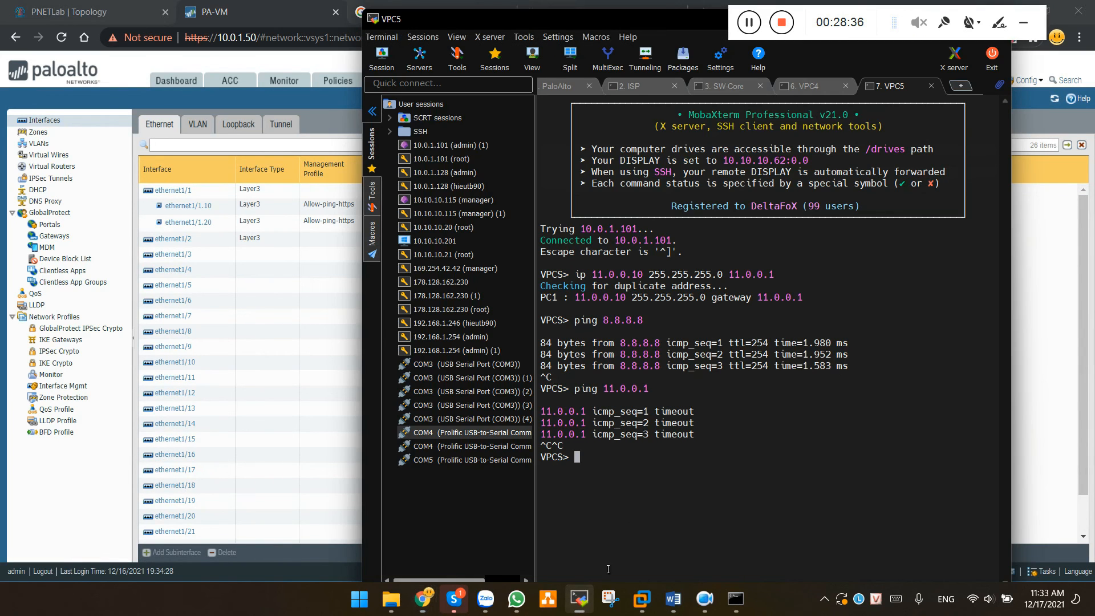
{"action": "key", "text": "Up"}
{"action": "key", "text": "Return"}
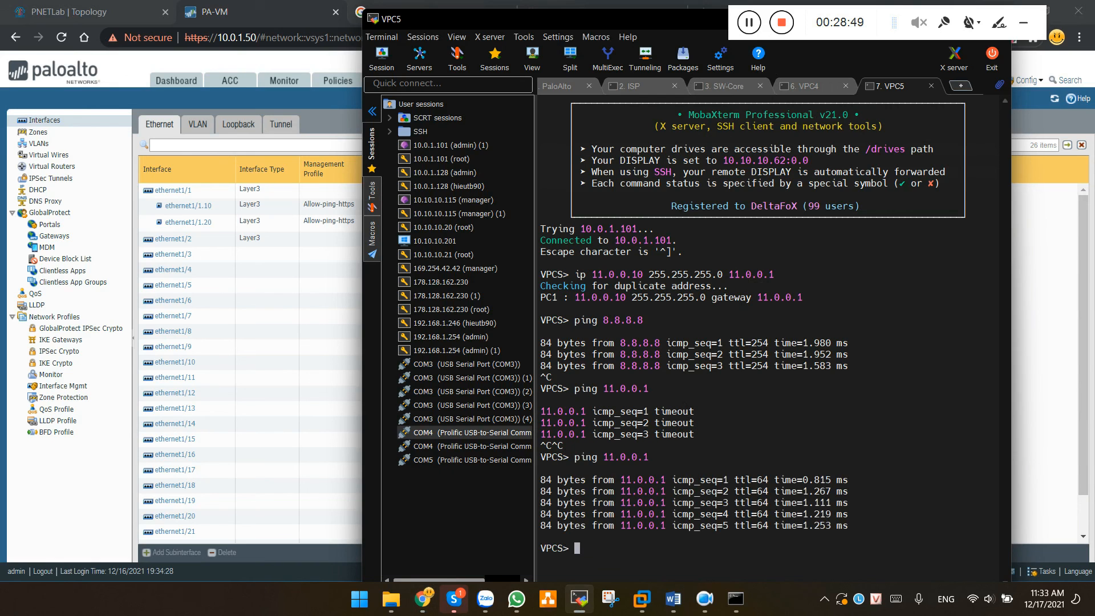
{"action": "key", "text": "alt+Tab"}
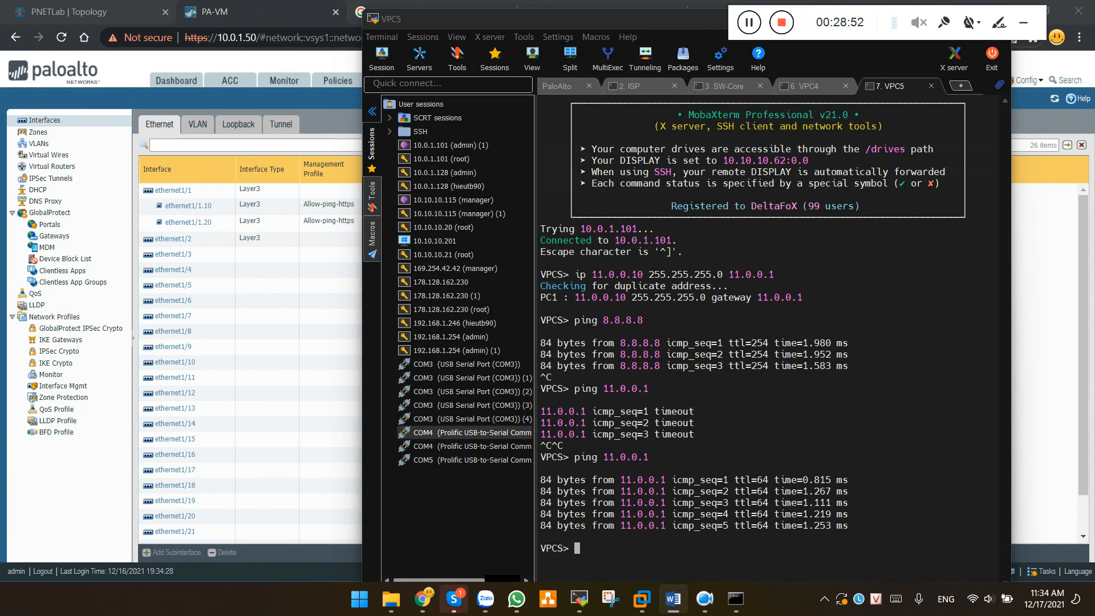